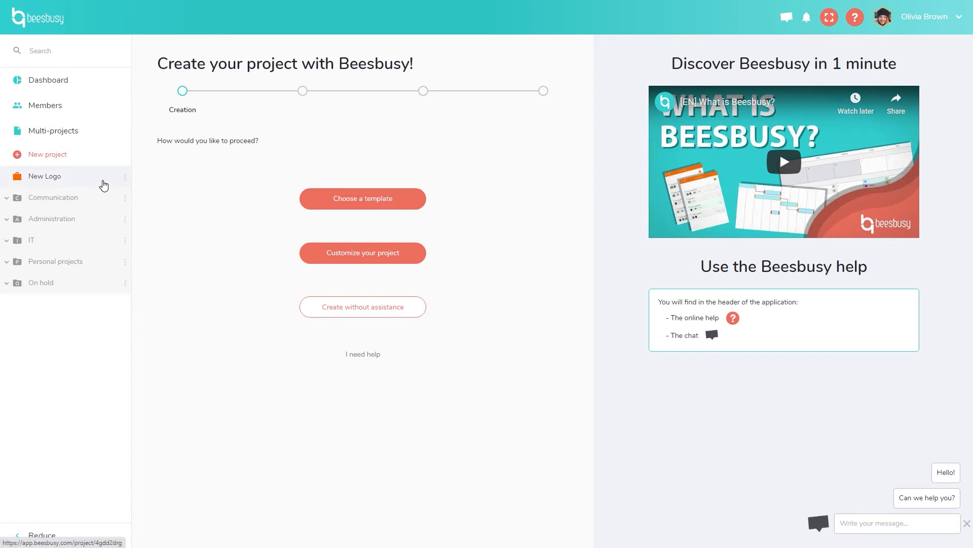
Open the New Logo project board from the left sidebar.
{"action": "left_click", "coordinate": [104, 185]}
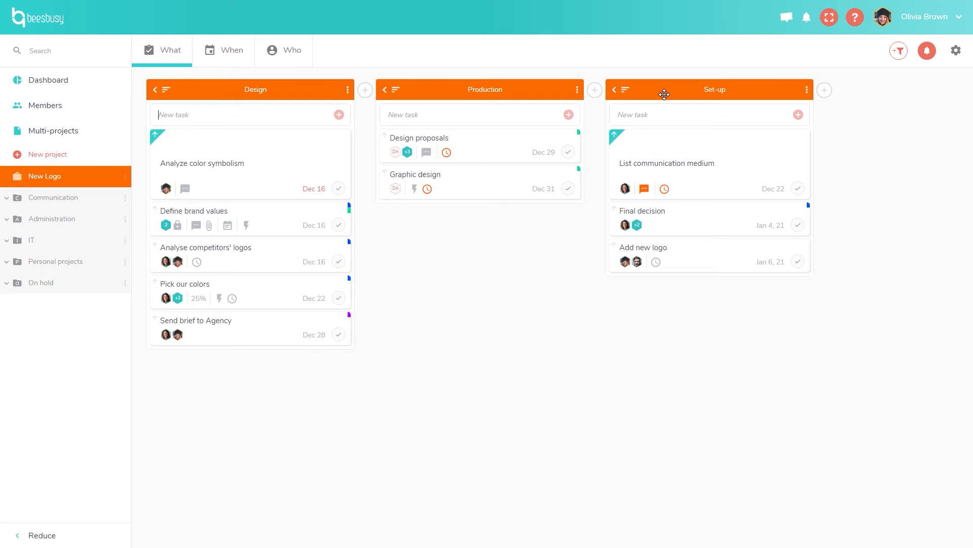
Drag the Set-up list, start and cancel a new list, then collapse Set-up into a bar.
{"action": "left_click_drag", "start_coordinate": [662, 93], "coordinate": [747, 91]}
{"action": "left_click", "coordinate": [596, 91]}
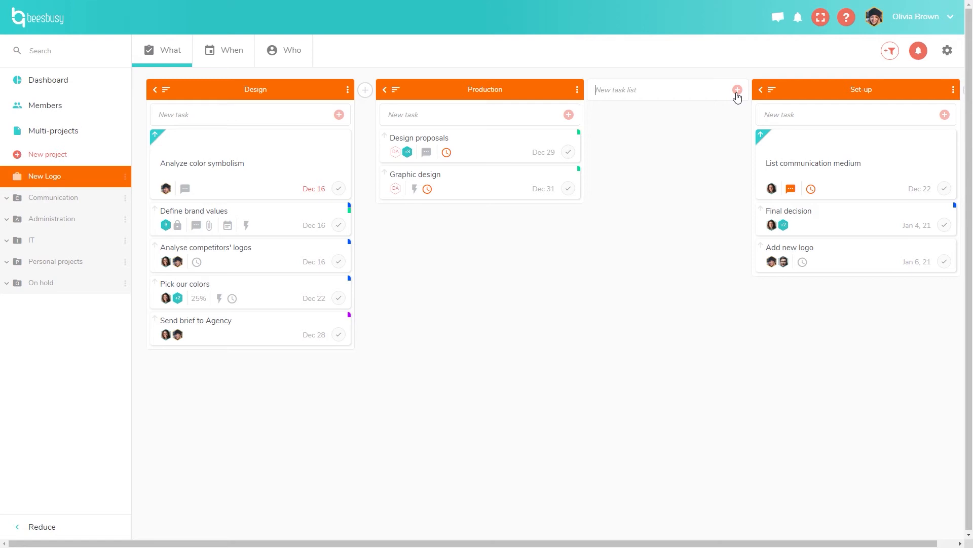
{"action": "left_click", "coordinate": [712, 151]}
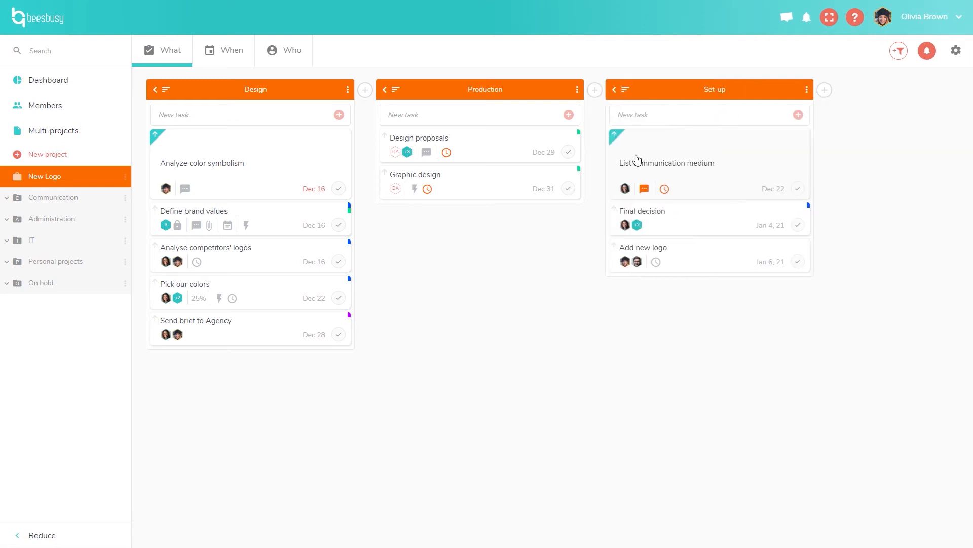
{"action": "left_click", "coordinate": [615, 90]}
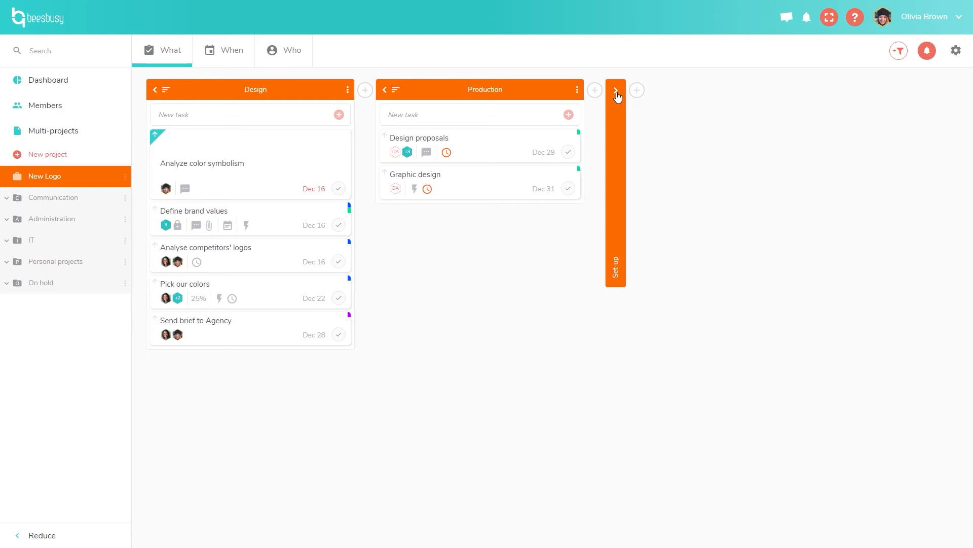
Expand the Set-up list again and browse its sort options without sorting.
{"action": "left_click", "coordinate": [616, 92]}
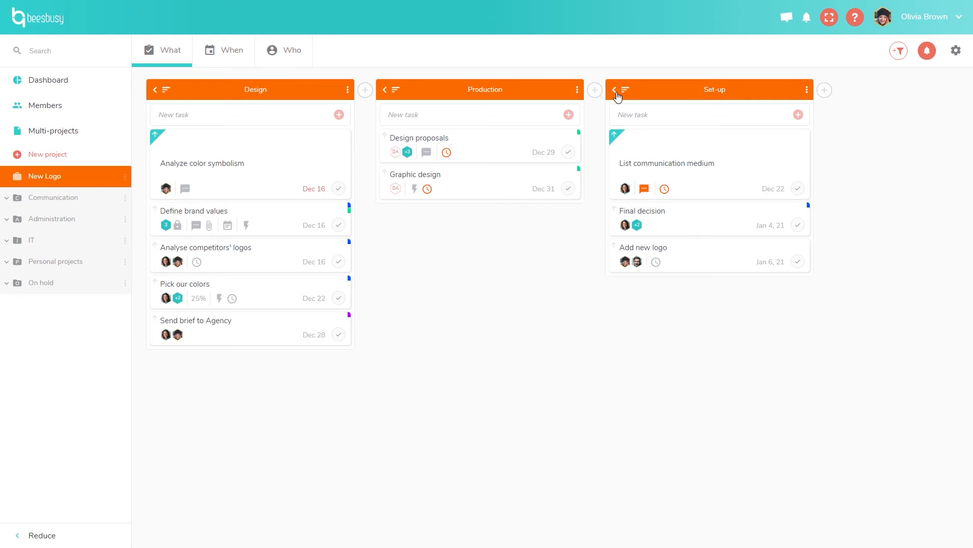
{"action": "left_click", "coordinate": [627, 94]}
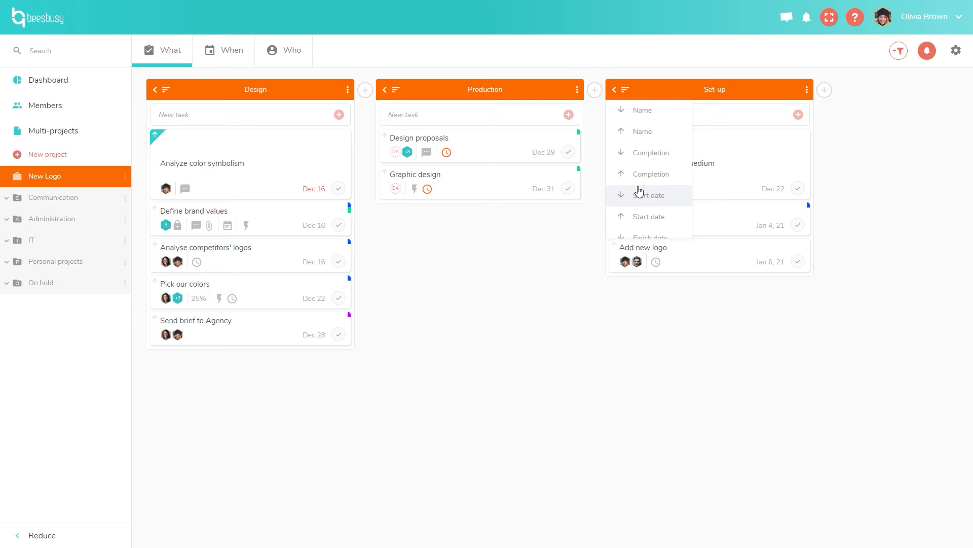
{"action": "scroll", "coordinate": [639, 192], "scroll_direction": "down", "scroll_amount": 4}
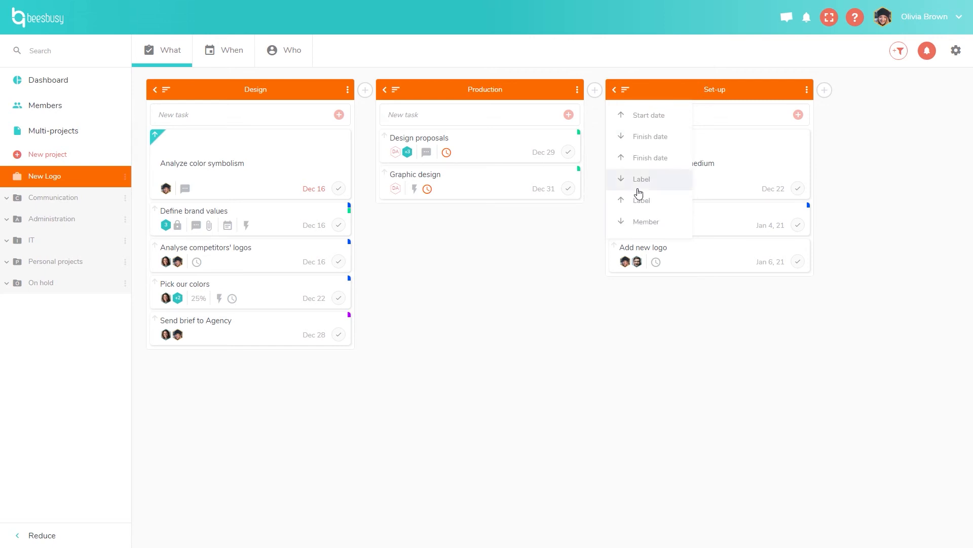
{"action": "scroll", "coordinate": [633, 213], "scroll_direction": "down", "scroll_amount": 1}
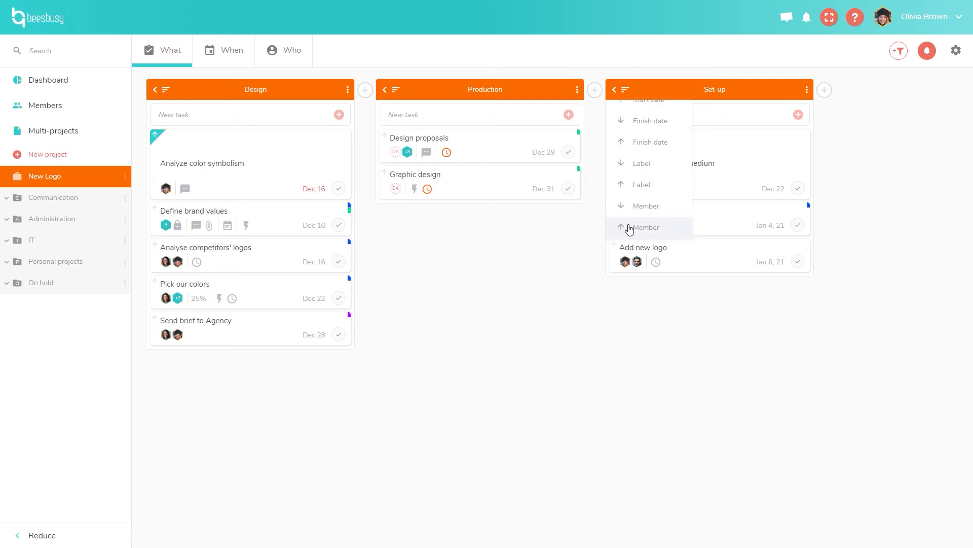
{"action": "left_click", "coordinate": [628, 94]}
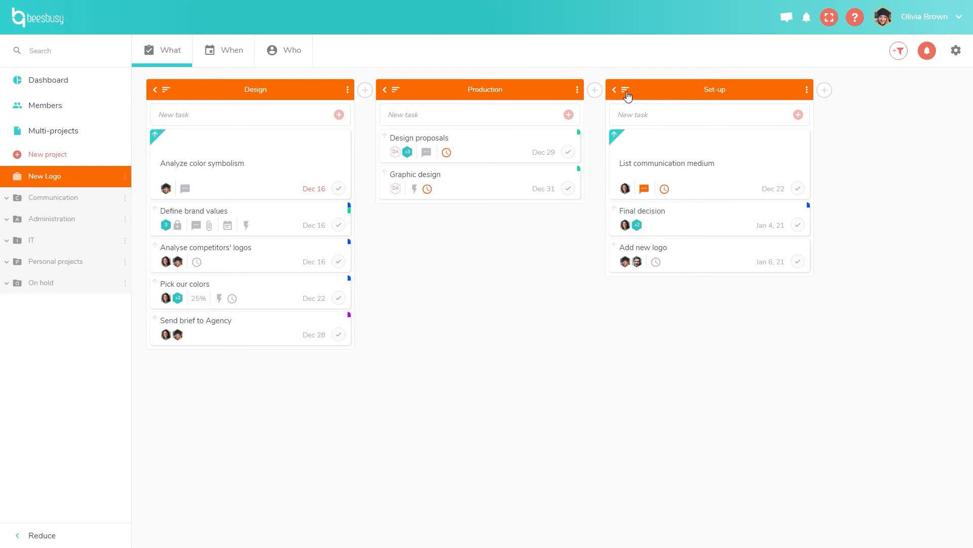
Add 'Task 1' to Production, mark it completed, and show the Completed tasks section.
{"action": "left_click", "coordinate": [462, 113]}
{"action": "type", "text": "Task 1"}
{"action": "left_click", "coordinate": [570, 116]}
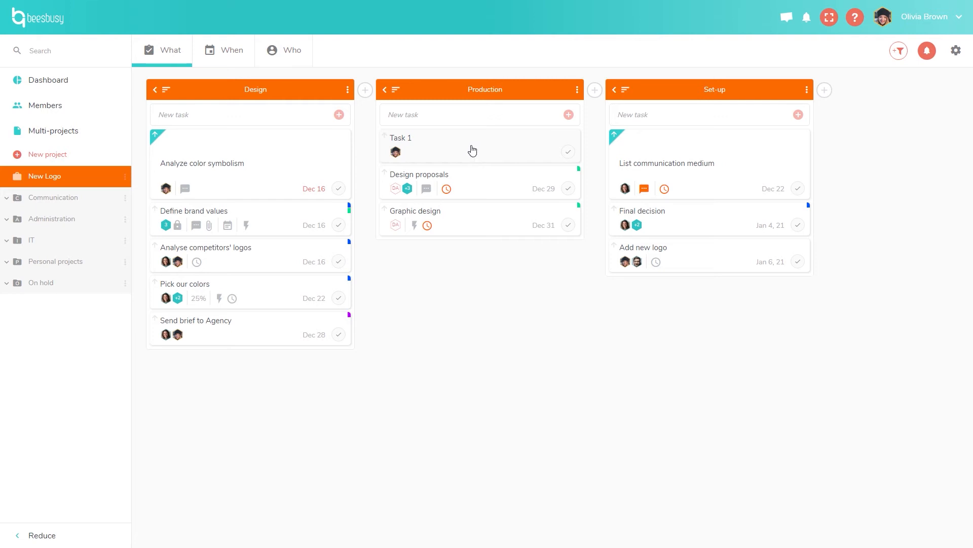
{"action": "left_click_drag", "start_coordinate": [472, 150], "coordinate": [455, 134]}
{"action": "left_click", "coordinate": [568, 152]}
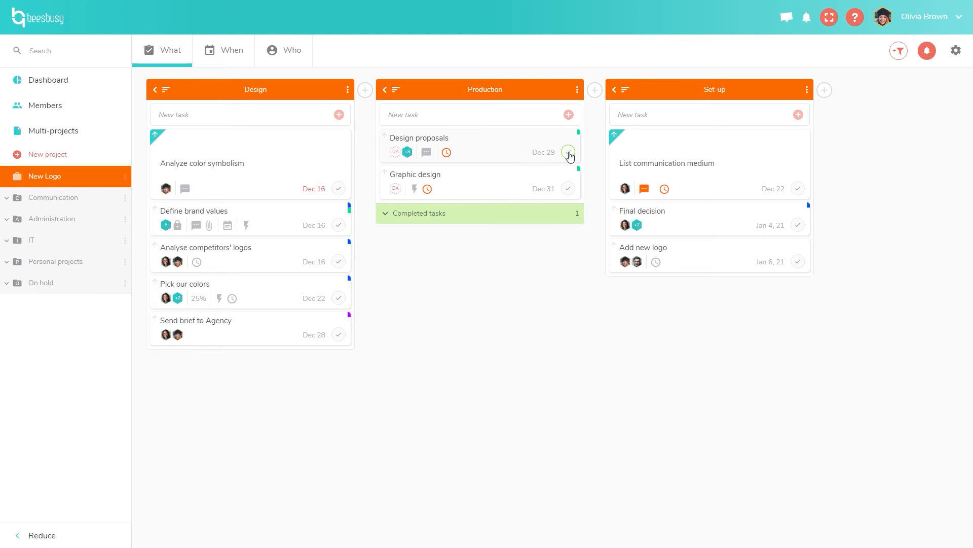
{"action": "left_click", "coordinate": [507, 216]}
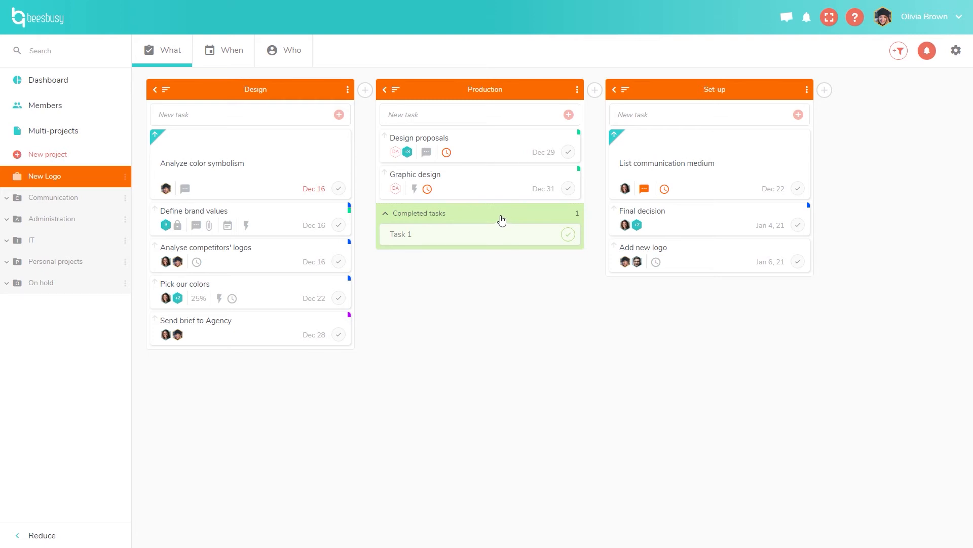
Open the Define brand values details and raise its progress, then return it to 0%.
{"action": "left_click", "coordinate": [278, 228]}
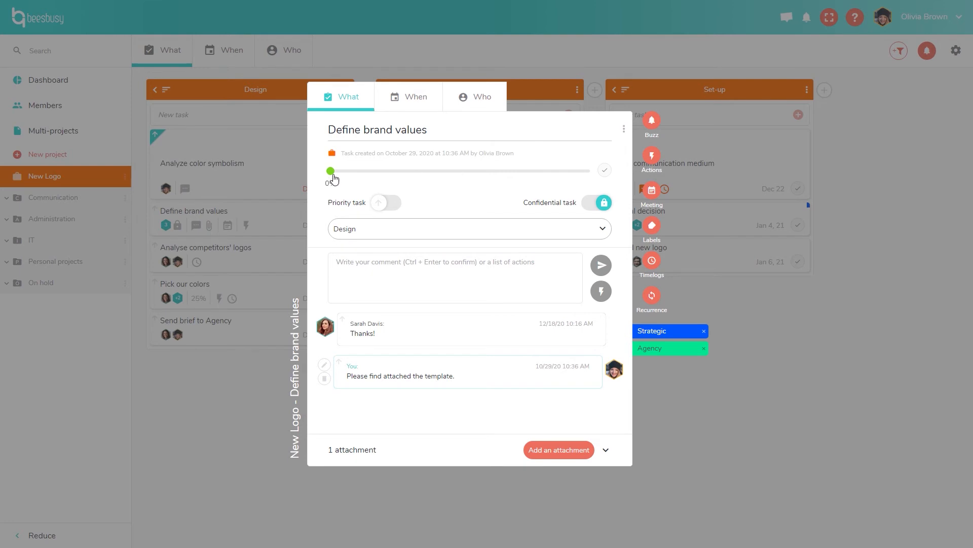
{"action": "left_click_drag", "start_coordinate": [330, 173], "coordinate": [472, 183]}
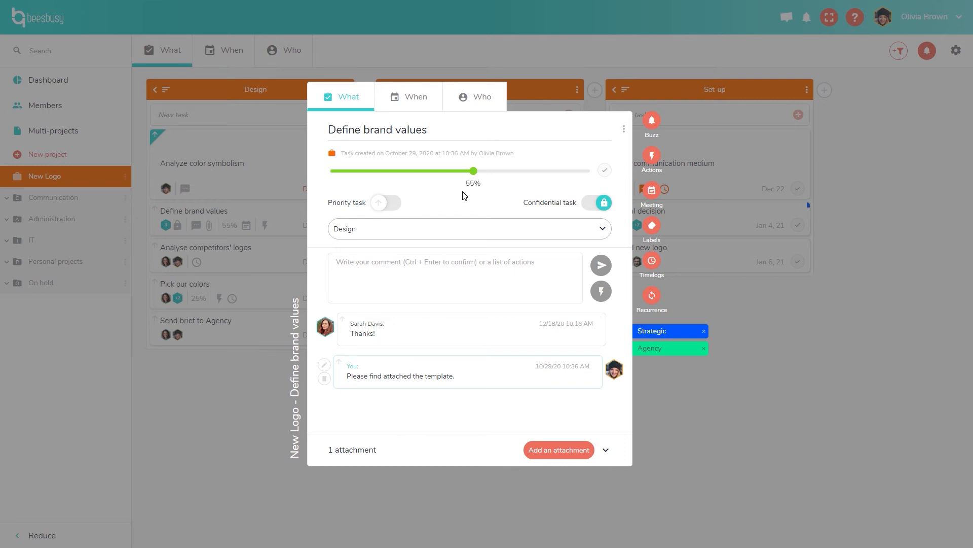
{"action": "left_click_drag", "start_coordinate": [476, 177], "coordinate": [323, 181]}
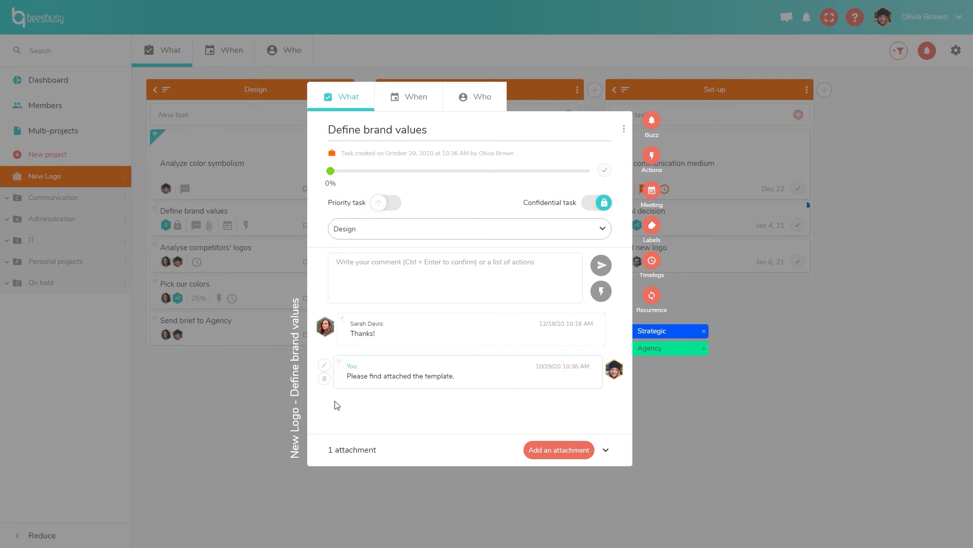
Show the Template.pdf attachment, then view the task's 12/16–12/18/2020, 3-day schedule.
{"action": "left_click", "coordinate": [389, 450]}
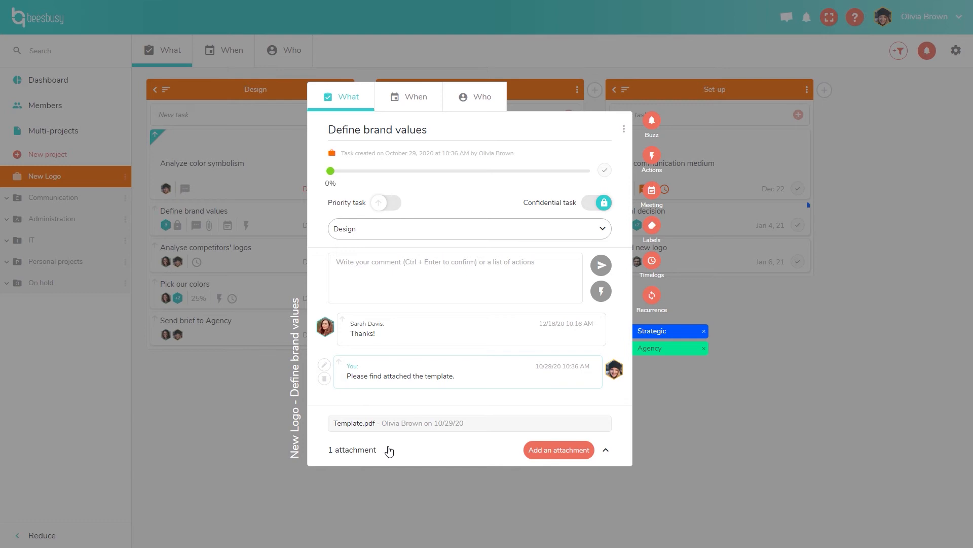
{"action": "left_click", "coordinate": [425, 107]}
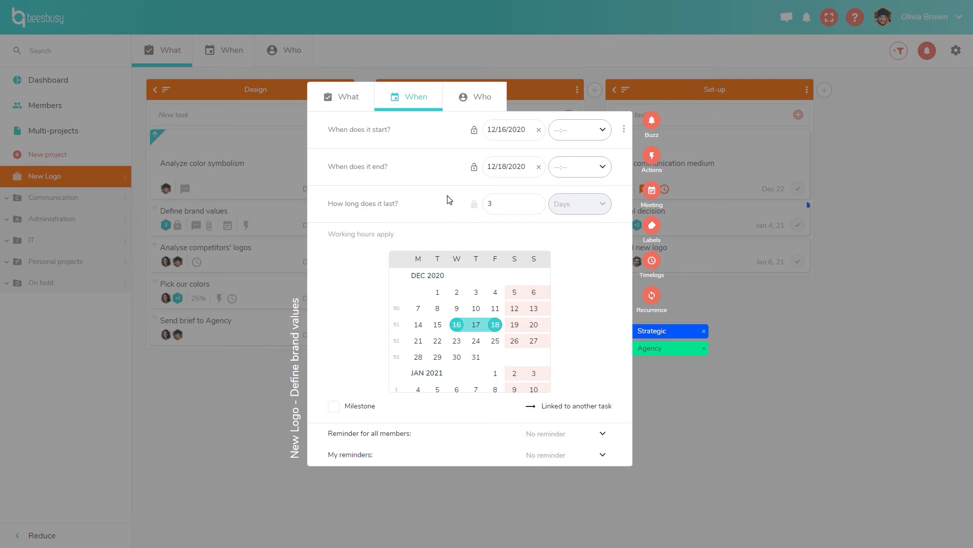
Check the start-time and reminder options, leaving member and personal reminders at No reminder.
{"action": "left_click", "coordinate": [607, 130]}
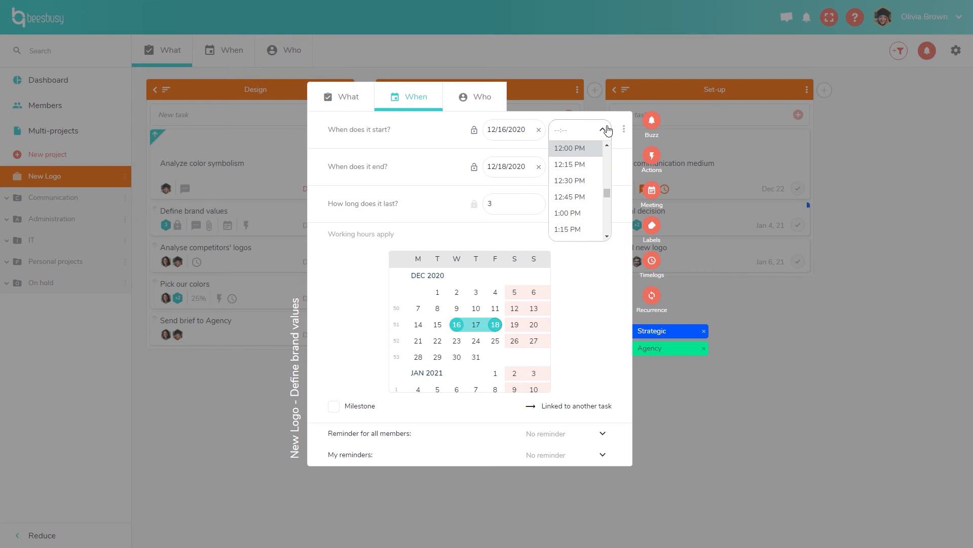
{"action": "left_click", "coordinate": [607, 130]}
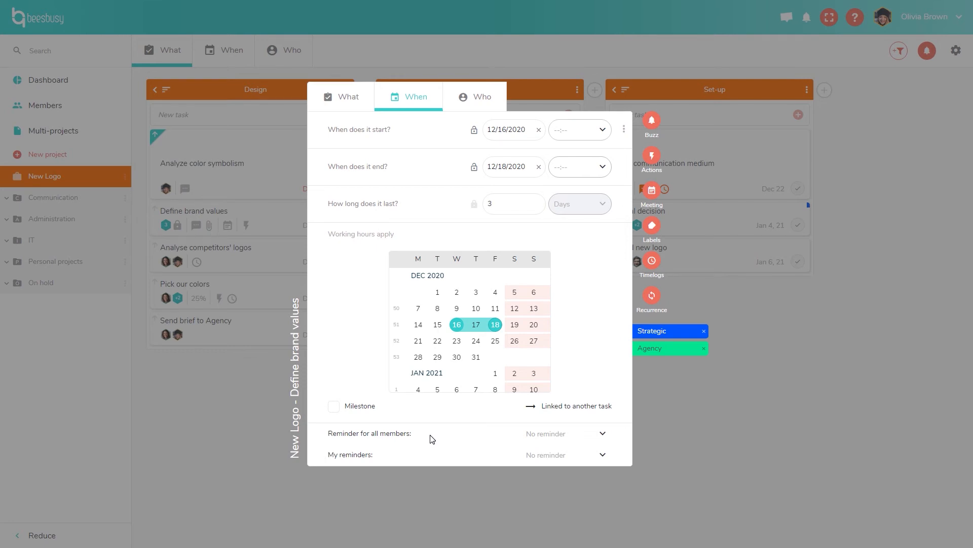
{"action": "left_click", "coordinate": [603, 434]}
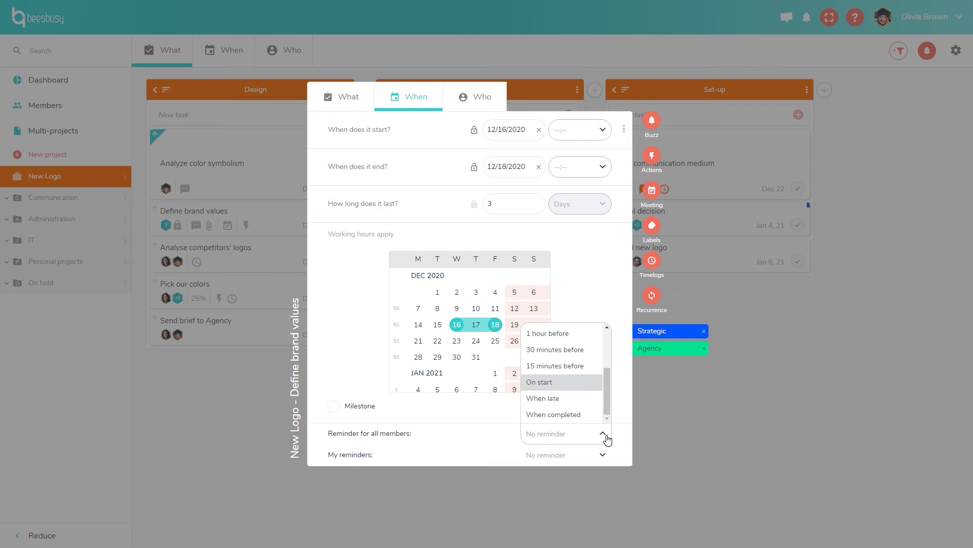
{"action": "mouse_move", "coordinate": [609, 404]}
{"action": "left_mouse_down"}
{"action": "mouse_move", "coordinate": [611, 359]}
{"action": "mouse_move", "coordinate": [609, 400]}
{"action": "left_mouse_up"}
{"action": "left_click", "coordinate": [616, 435]}
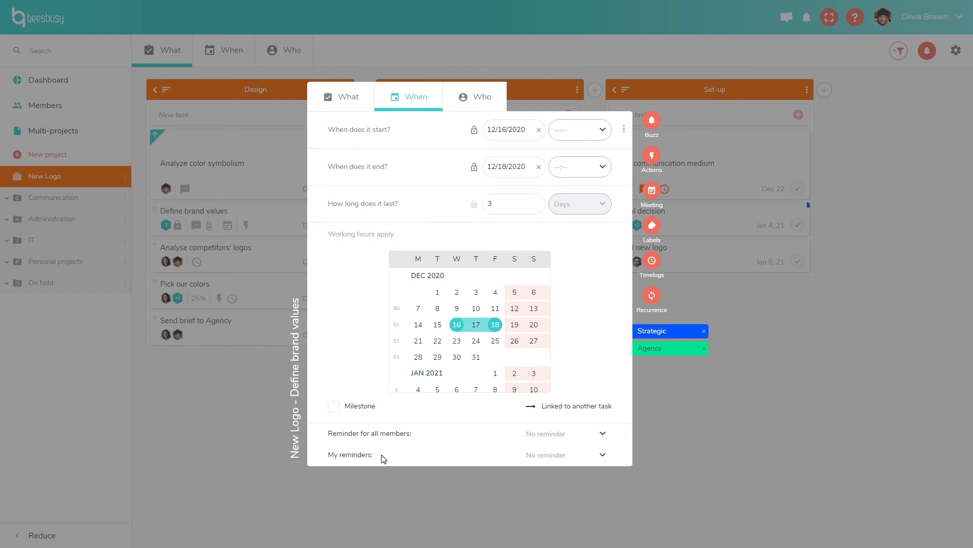
{"action": "left_click", "coordinate": [571, 455]}
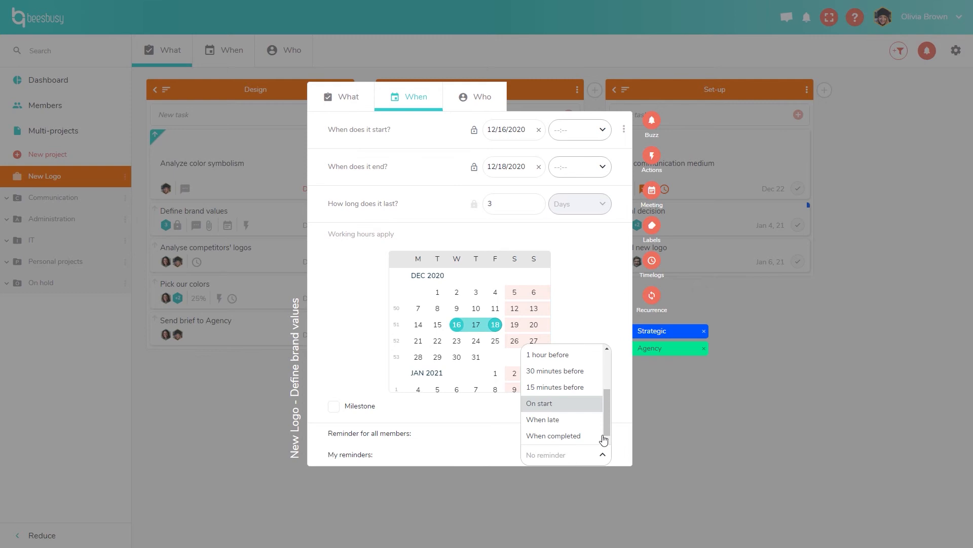
{"action": "mouse_move", "coordinate": [607, 412]}
{"action": "left_mouse_down"}
{"action": "mouse_move", "coordinate": [621, 377]}
{"action": "mouse_move", "coordinate": [620, 408]}
{"action": "left_mouse_up"}
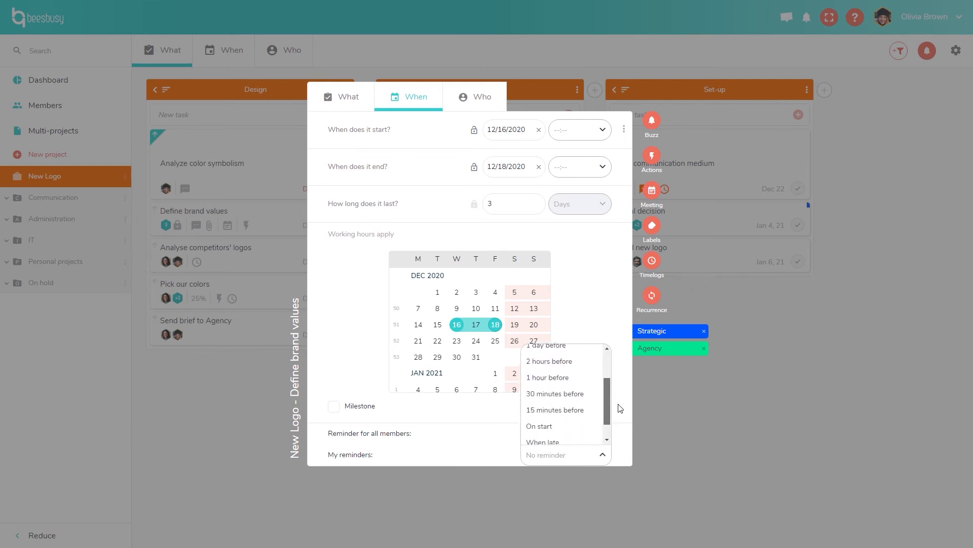
{"action": "left_click", "coordinate": [622, 440]}
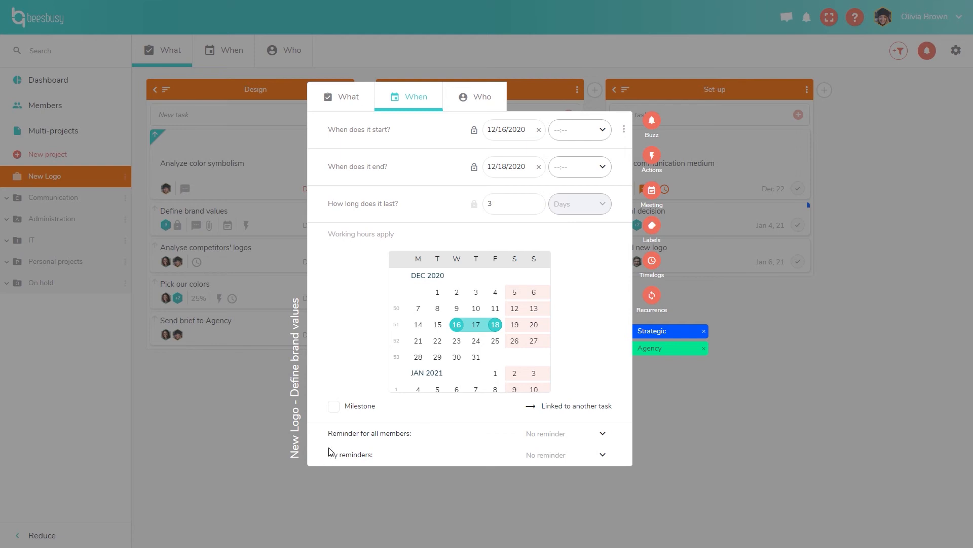
Show the task's three members, collapse their timelogs, and open then close member search.
{"action": "left_click", "coordinate": [482, 100]}
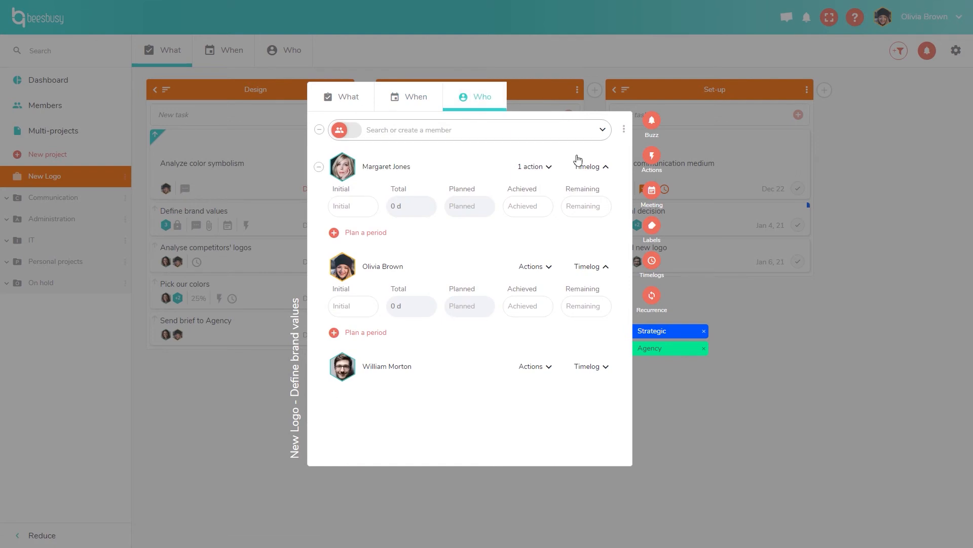
{"action": "left_click", "coordinate": [592, 167]}
{"action": "left_click", "coordinate": [606, 206]}
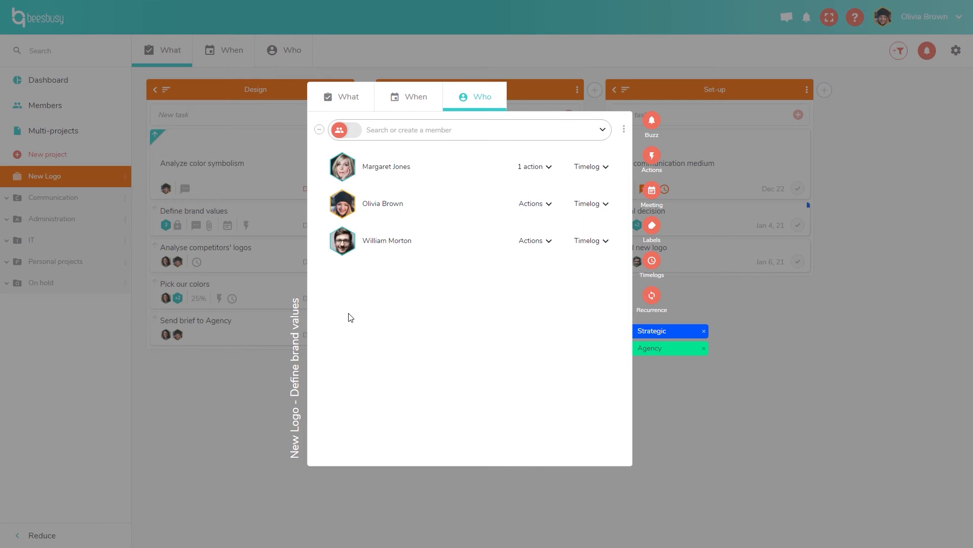
{"action": "left_click", "coordinate": [539, 135]}
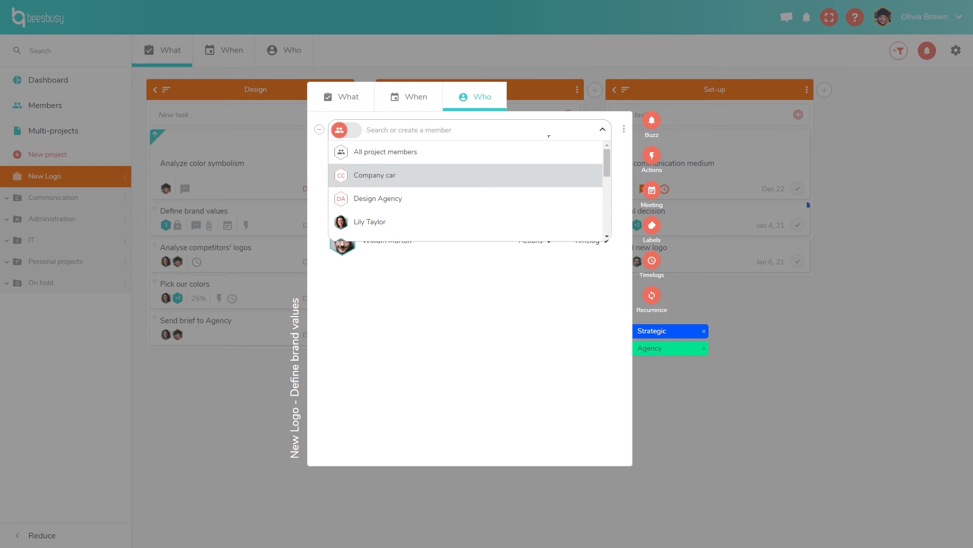
{"action": "left_click", "coordinate": [618, 149]}
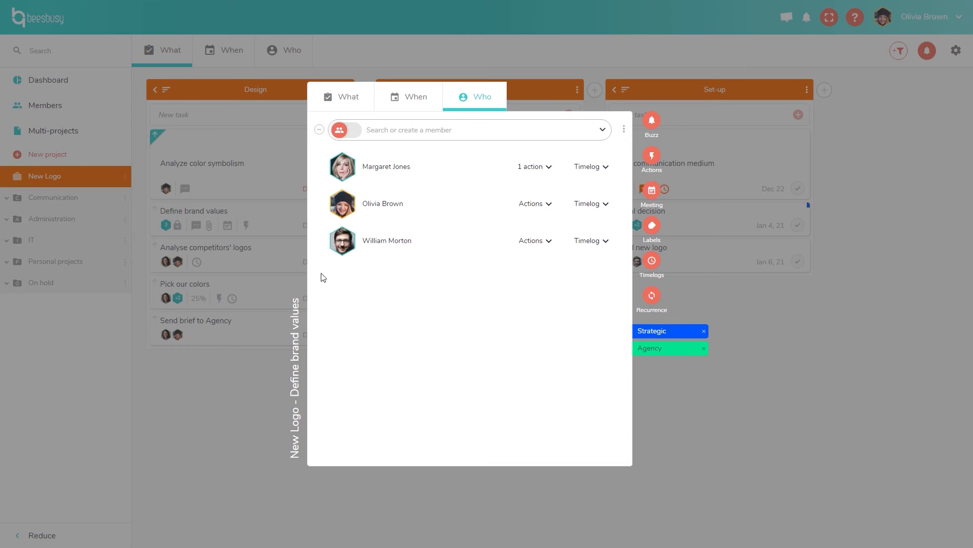
{"action": "mouse_move", "coordinate": [324, 171]}
Show the first member's Write document action and her timelog figures, totalling 0 d.
{"action": "left_click", "coordinate": [551, 169]}
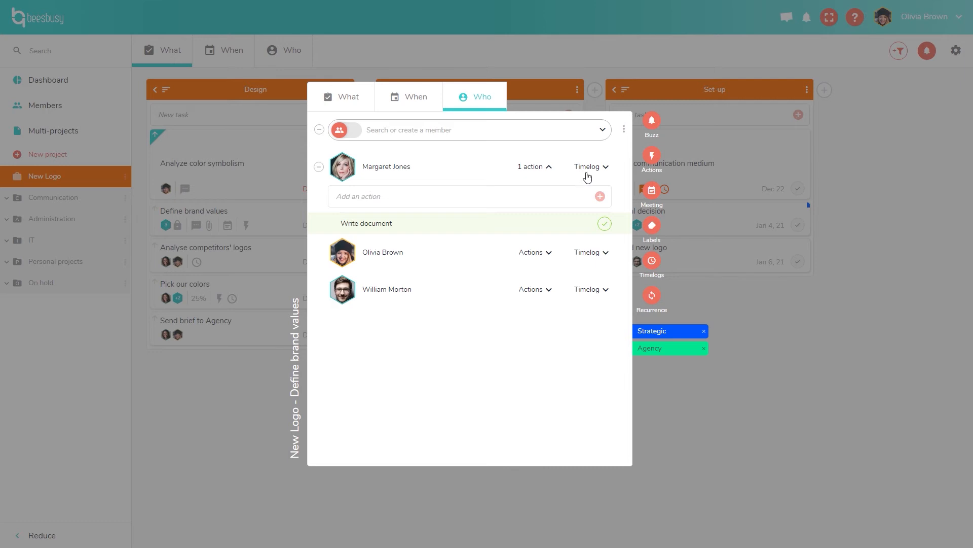
{"action": "left_click", "coordinate": [604, 170]}
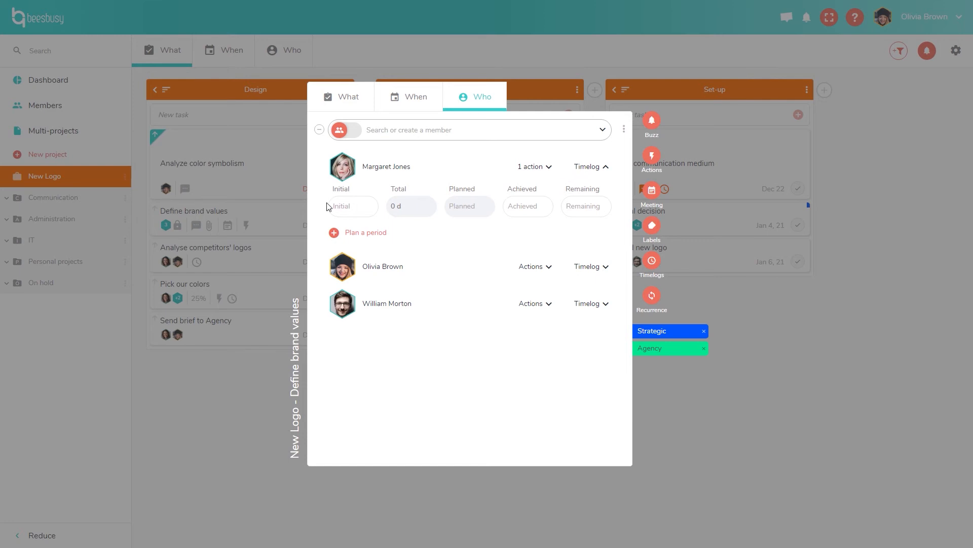
Log 2 d initial, 1 d achieved and 2 d remaining in the first member's timelog.
{"action": "left_click", "coordinate": [339, 215]}
{"action": "type", "text": "2"}
{"action": "key", "text": "BackSpace"}
{"action": "type", "text": "2 d"}
{"action": "left_click", "coordinate": [514, 211]}
{"action": "type", "text": "1 d"}
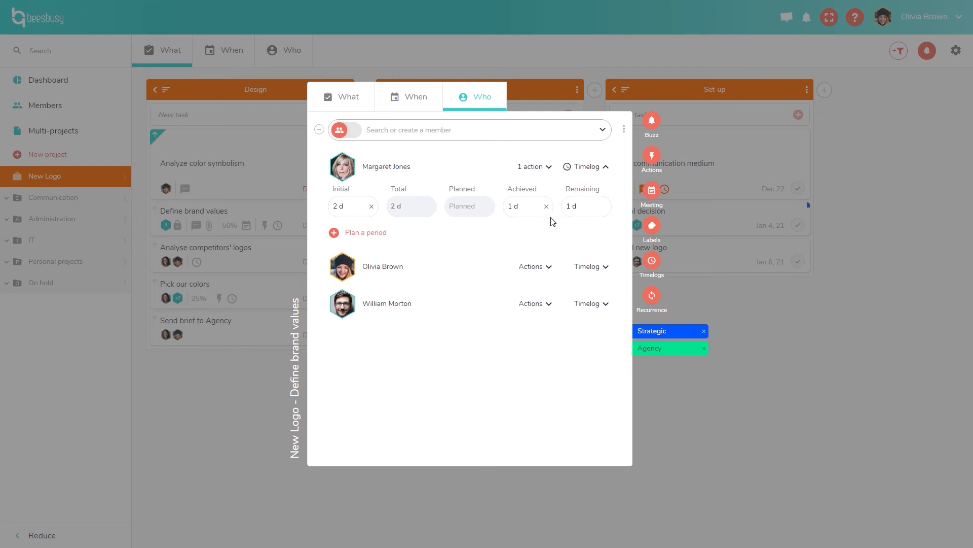
{"action": "left_click", "coordinate": [584, 210]}
{"action": "type", "text": "2"}
{"action": "key", "text": "Return"}
Buzz Define brand values to three members, swapping one task member for another, with the note 'Demo'.
{"action": "left_click", "coordinate": [653, 124]}
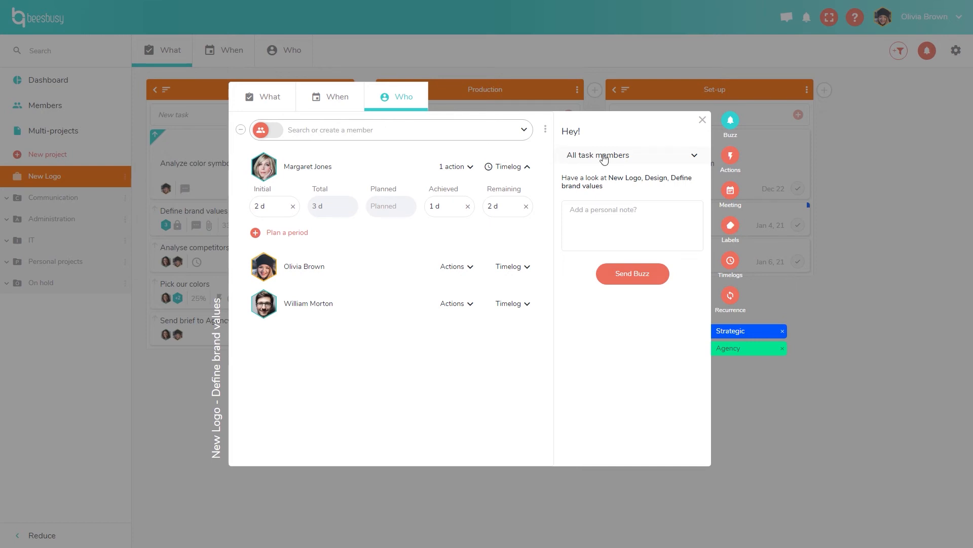
{"action": "left_click", "coordinate": [627, 157]}
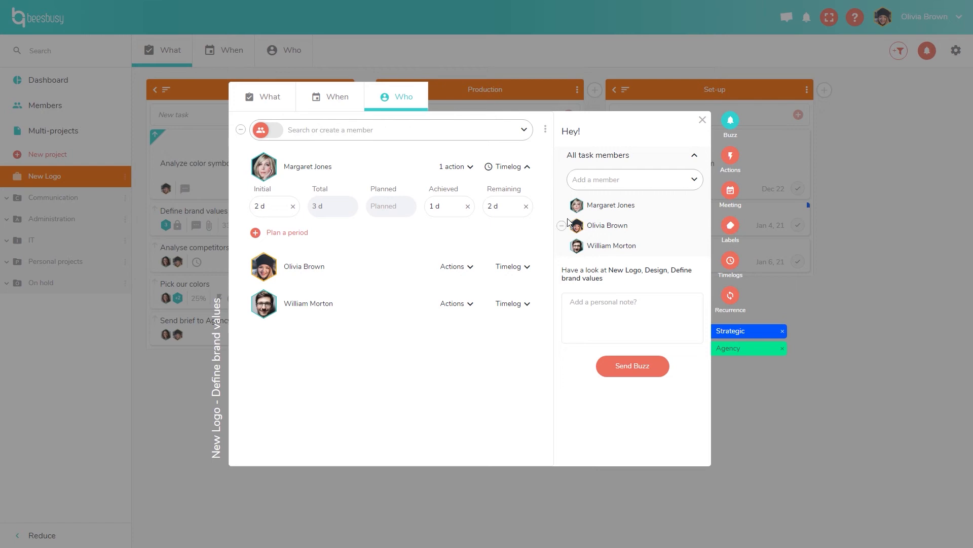
{"action": "left_click", "coordinate": [565, 247]}
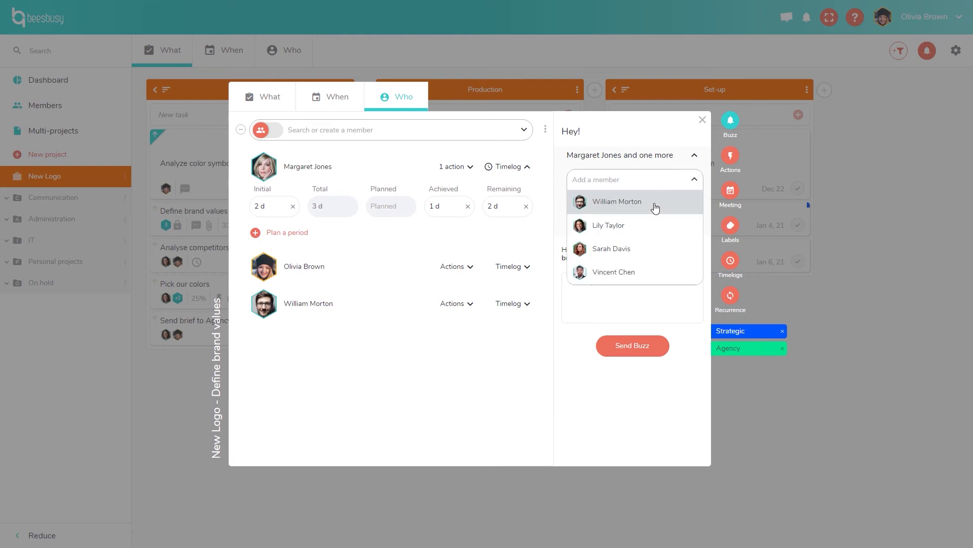
{"action": "left_click", "coordinate": [640, 273]}
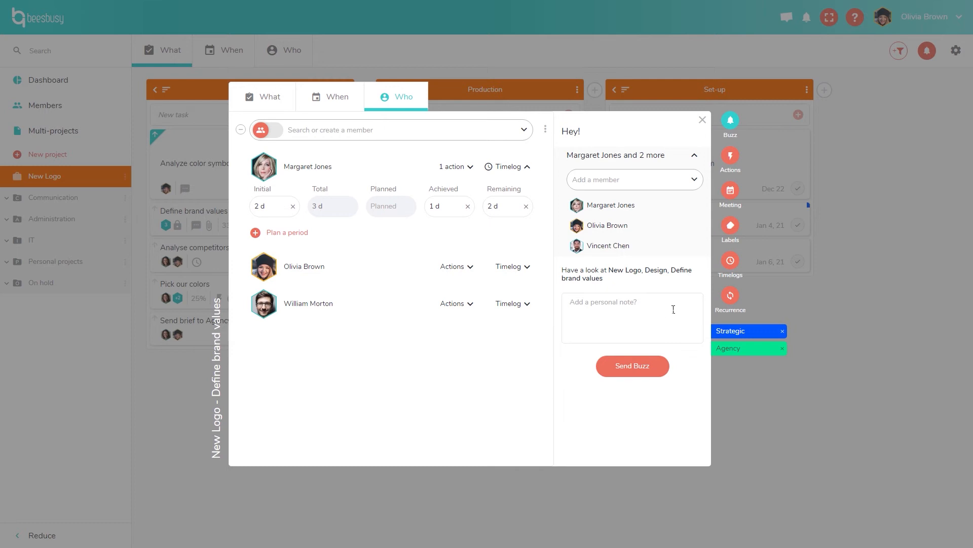
{"action": "type", "text": "Demo"}
{"action": "left_click", "coordinate": [632, 374]}
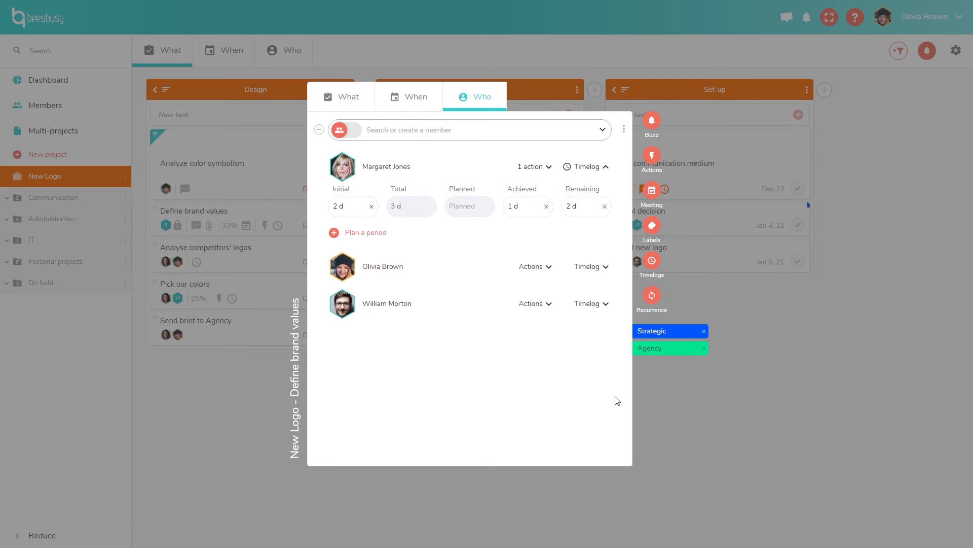
Create actions 'Action 1' and 'Action 2' on Define brand values and tick Action 1 as done.
{"action": "left_click", "coordinate": [653, 157]}
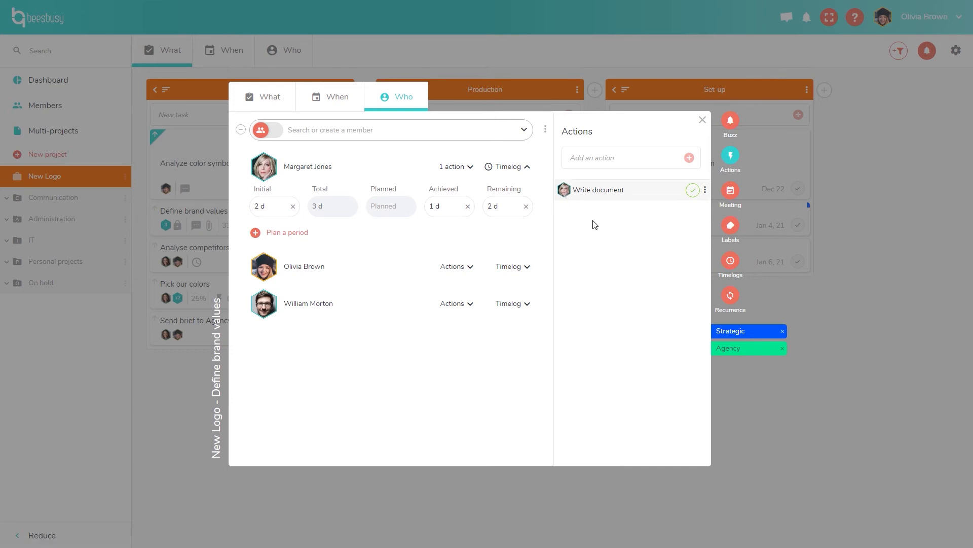
{"action": "left_click", "coordinate": [613, 166]}
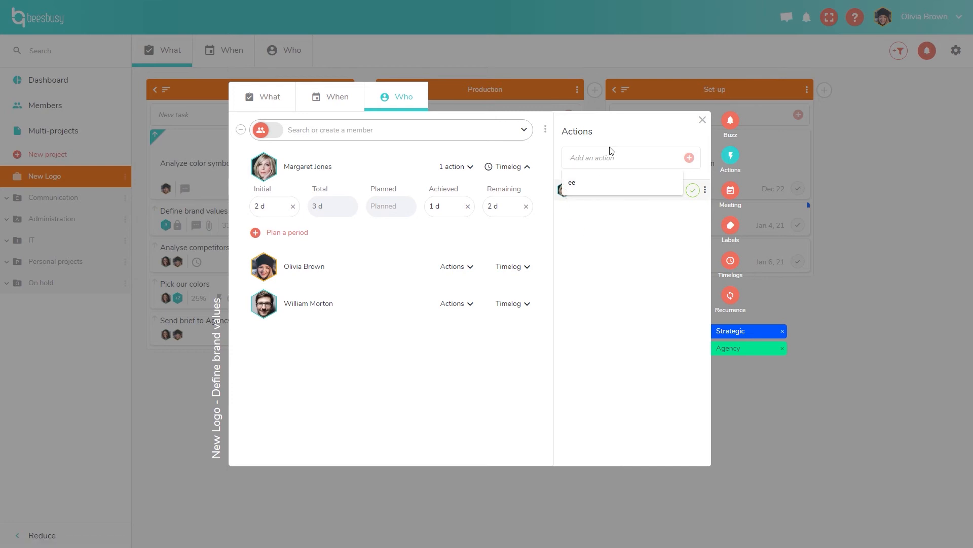
{"action": "left_click", "coordinate": [630, 136]}
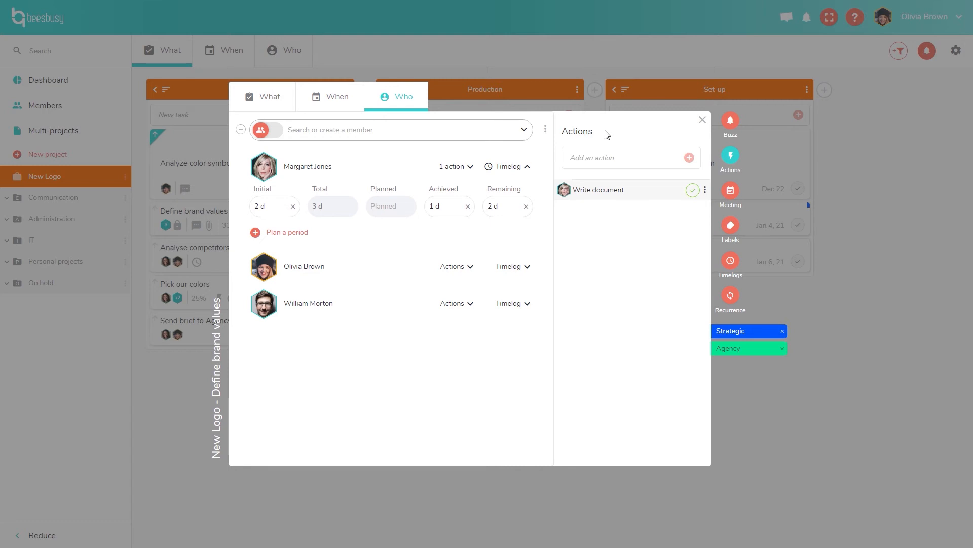
{"action": "left_click", "coordinate": [278, 105]}
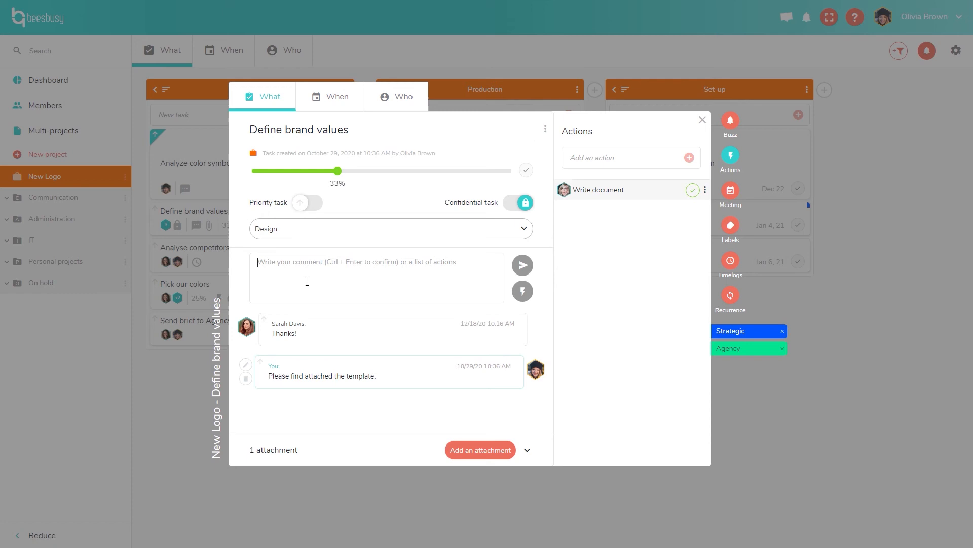
{"action": "type", "text": "Action 1"}
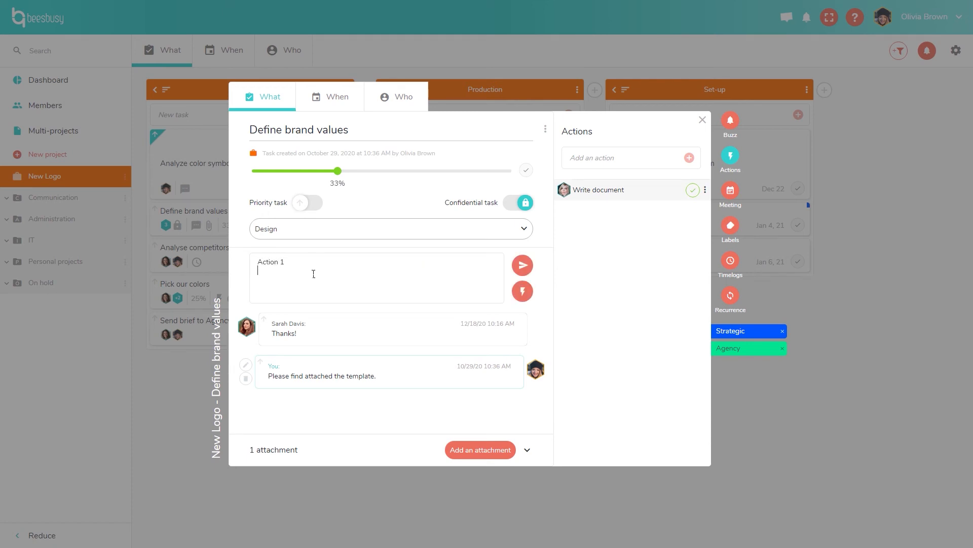
{"action": "key", "text": "Return"}
{"action": "type", "text": "Action 2"}
{"action": "left_click", "coordinate": [528, 297]}
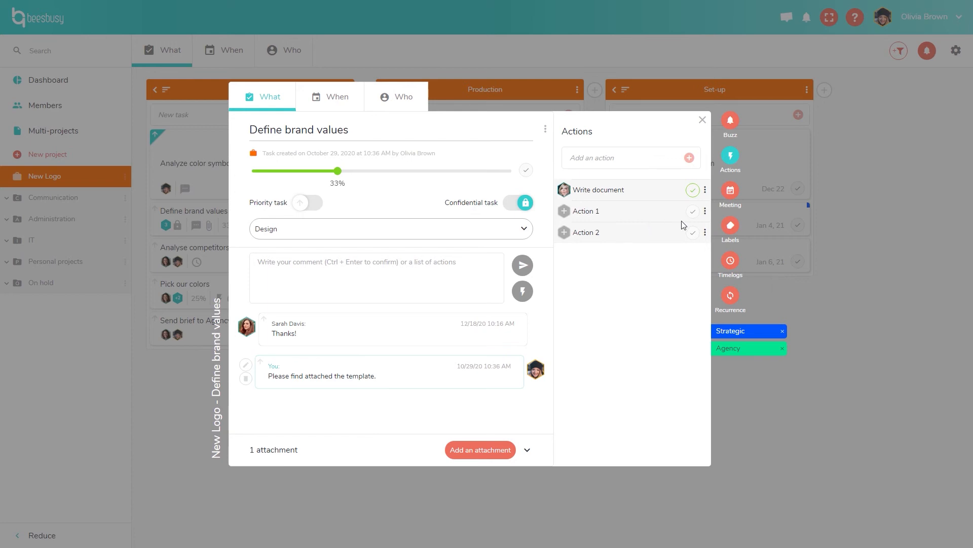
{"action": "left_click", "coordinate": [693, 211]}
Invite a guest by e-mail address to the Define brand values meeting and send the update to invitees.
{"action": "left_click", "coordinate": [730, 191]}
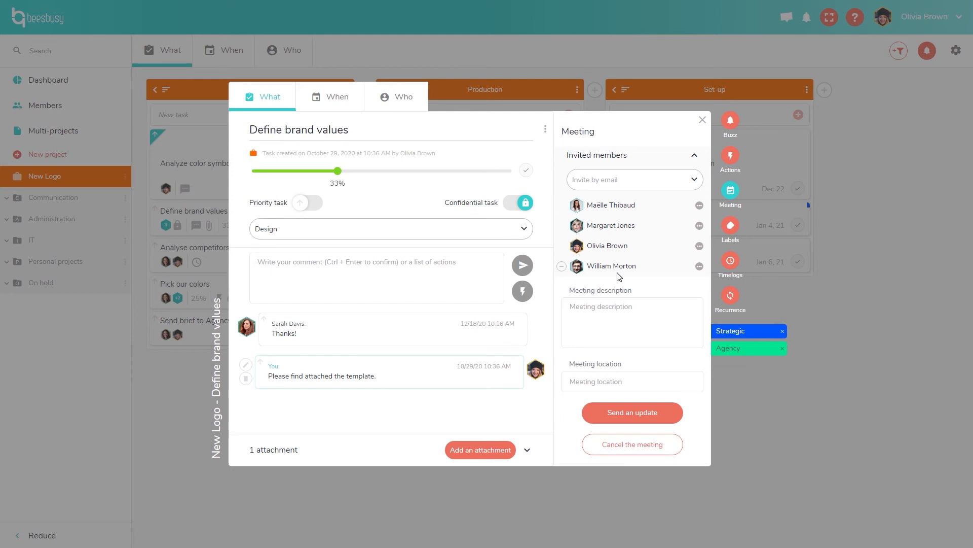
{"action": "left_click", "coordinate": [629, 184]}
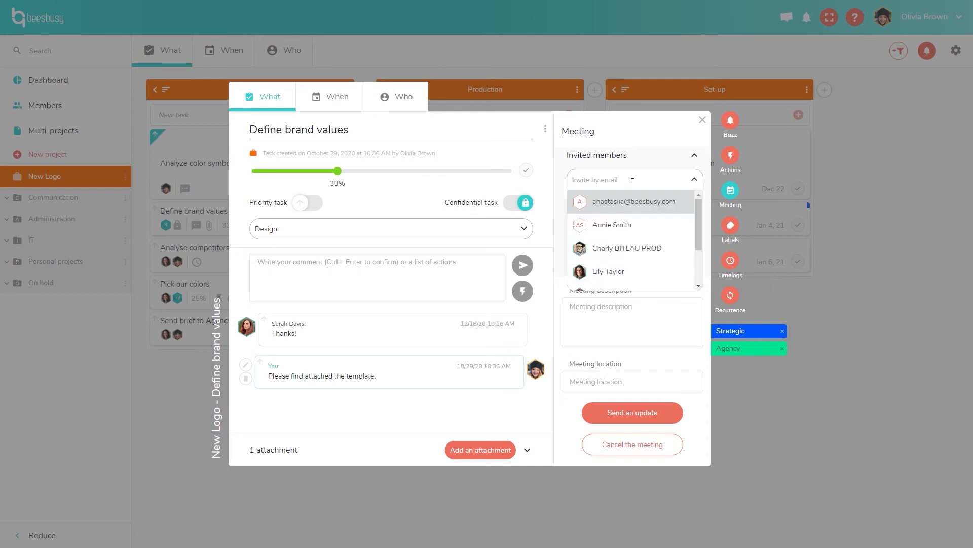
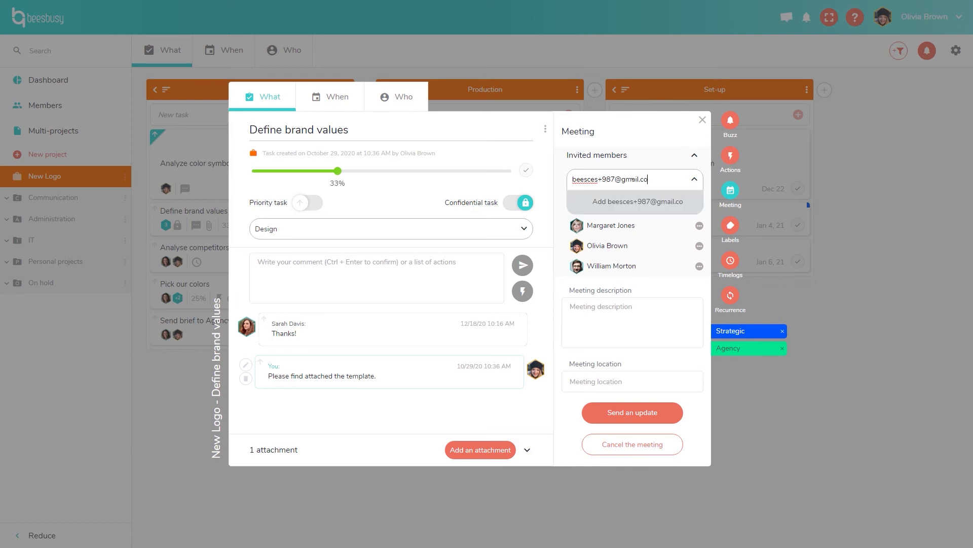
{"action": "left_click", "coordinate": [632, 202]}
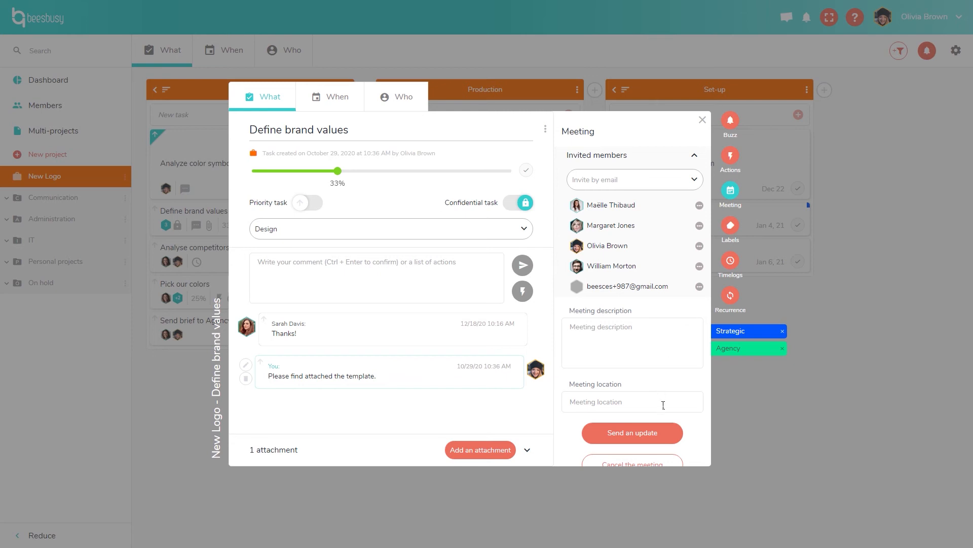
{"action": "scroll", "coordinate": [664, 403], "scroll_direction": "down", "scroll_amount": 1}
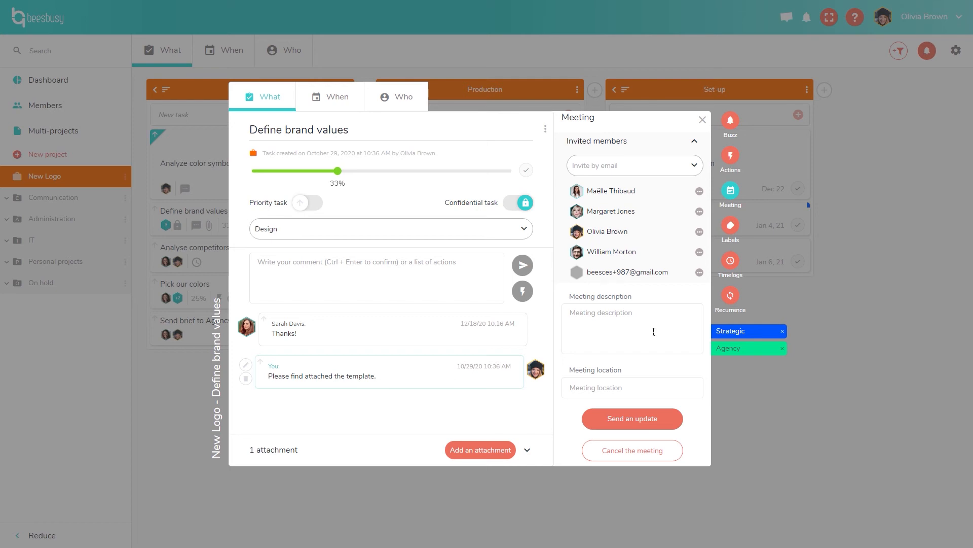
{"action": "left_click", "coordinate": [657, 423]}
Check the task's labels, then its timelogs: 3 d duration, 1 d achieved, 2 d remaining.
{"action": "left_click", "coordinate": [733, 227]}
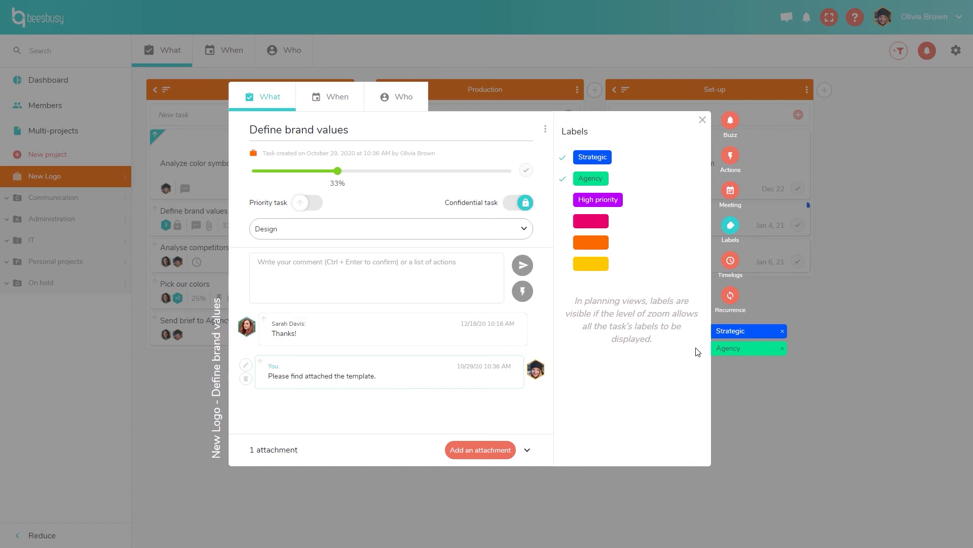
{"action": "left_click", "coordinate": [729, 262]}
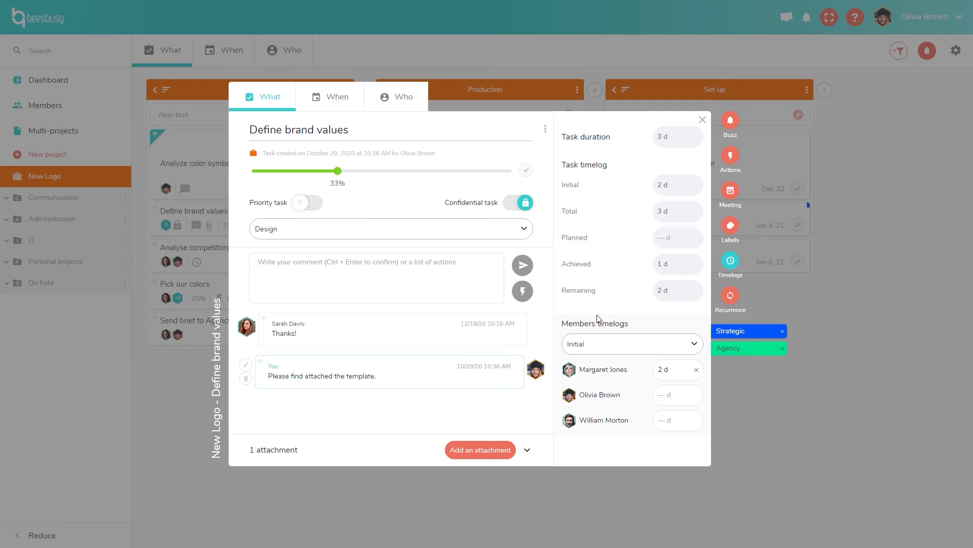
Keep Initial as the members timelog type and view the weekly, once-only recurrence settings.
{"action": "left_click", "coordinate": [691, 346]}
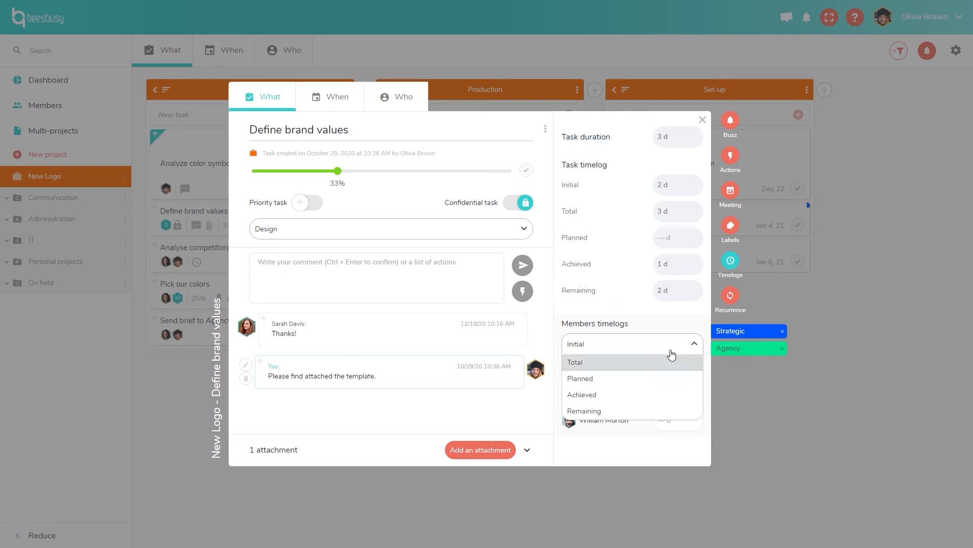
{"action": "left_click", "coordinate": [671, 344]}
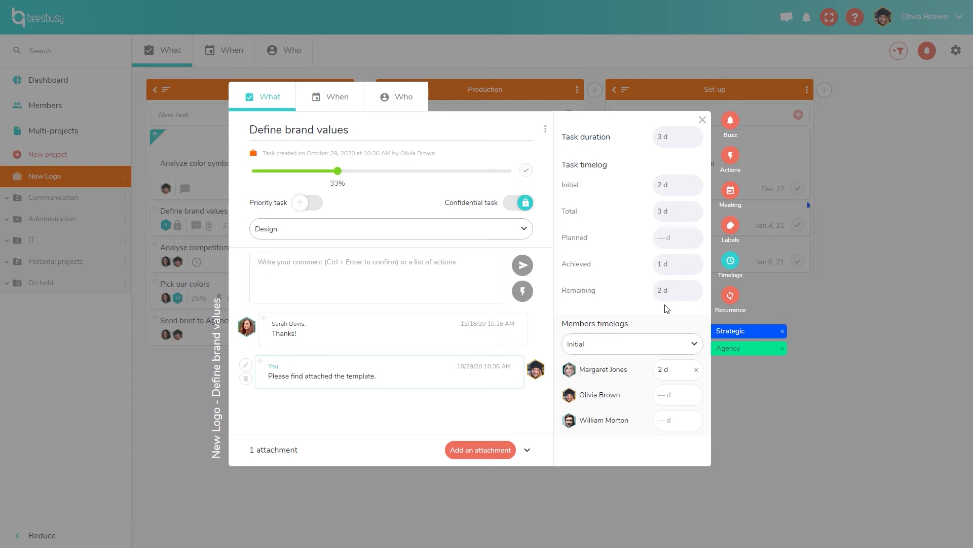
{"action": "left_click", "coordinate": [731, 300]}
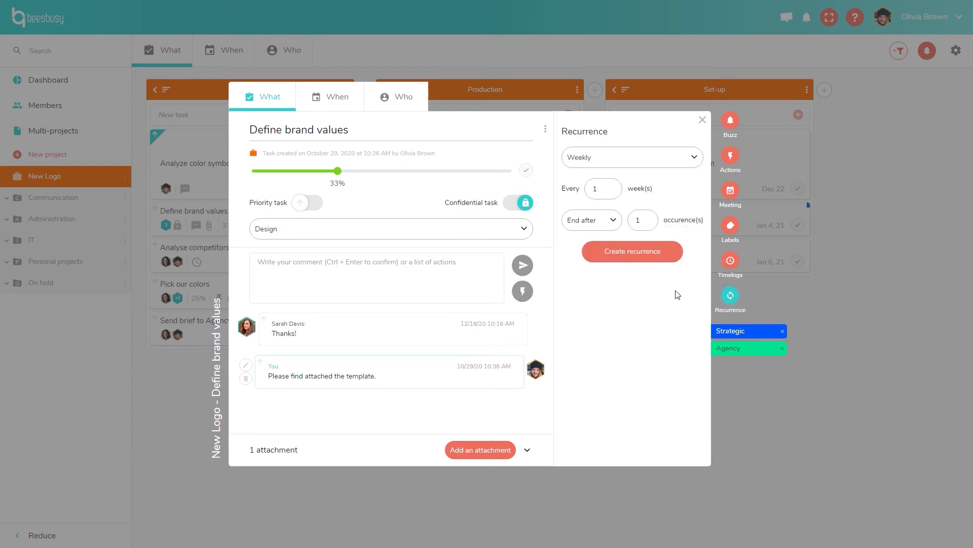
{"action": "left_click", "coordinate": [691, 158]}
{"action": "left_click", "coordinate": [692, 158]}
Close the task dialog and flag the Define brand values card as priority.
{"action": "left_click", "coordinate": [835, 310]}
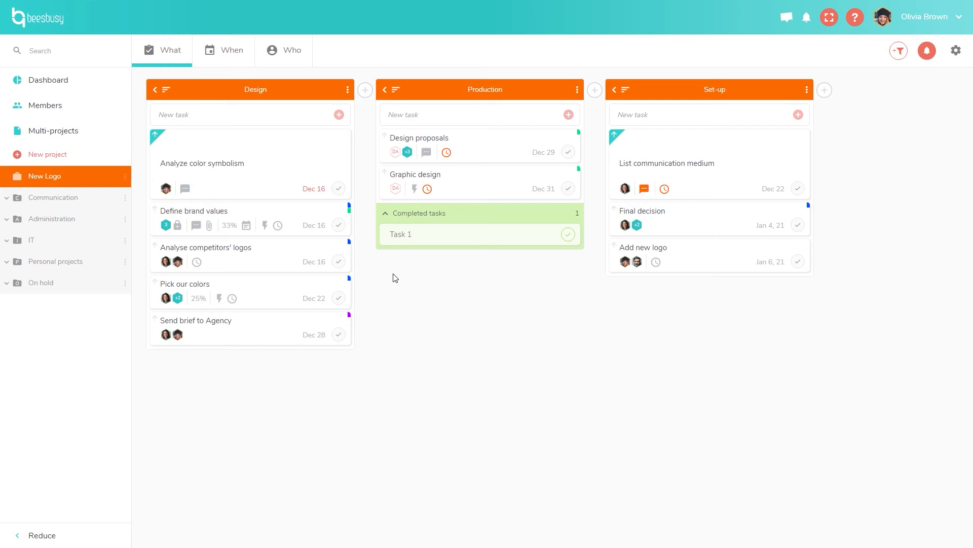
{"action": "left_click", "coordinate": [157, 210]}
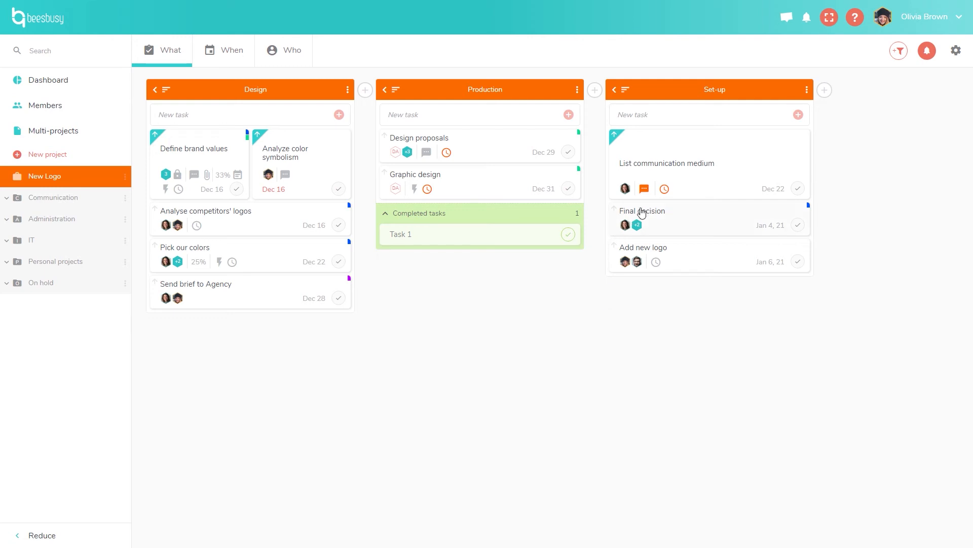
{"action": "left_click", "coordinate": [649, 192]}
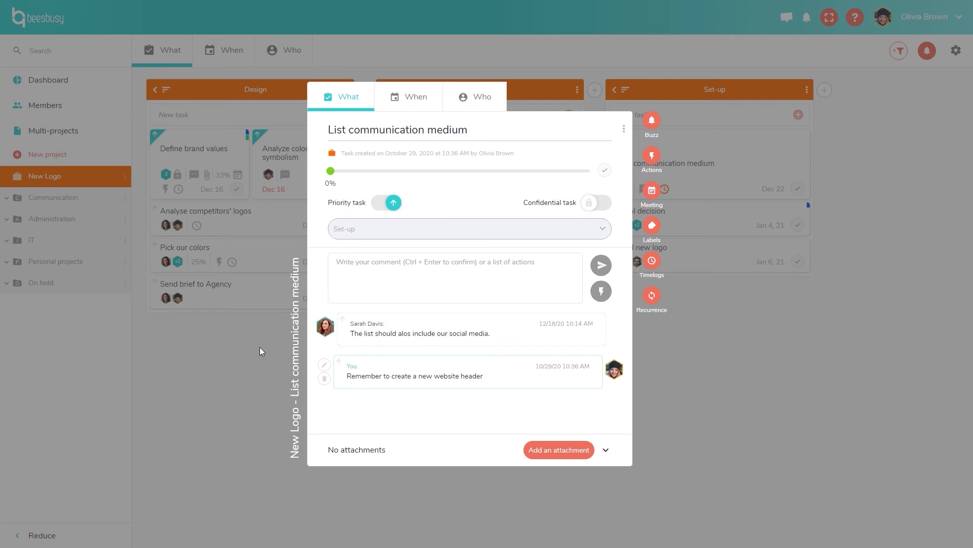
{"action": "left_click", "coordinate": [247, 369]}
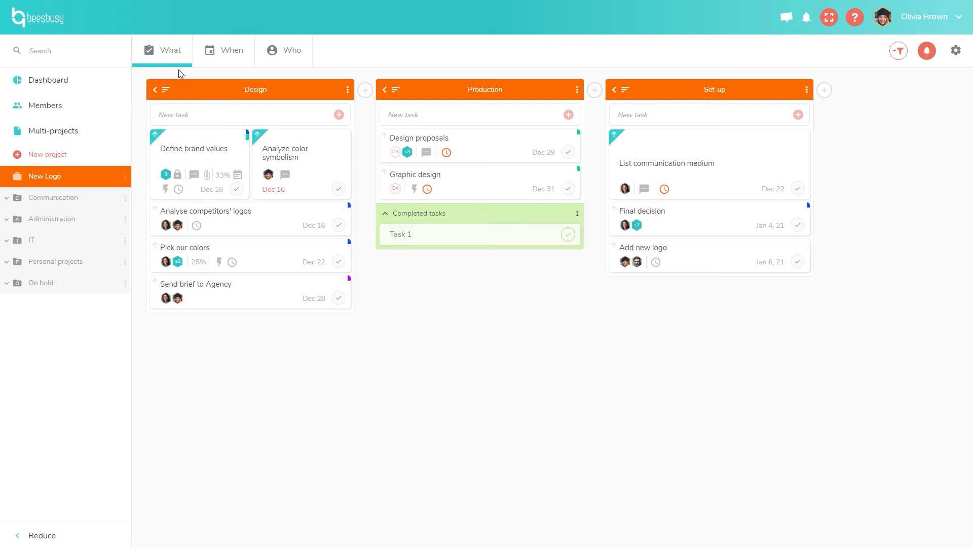
Switch the New Logo project to the When view to see its Gantt timeline.
{"action": "left_click", "coordinate": [236, 70]}
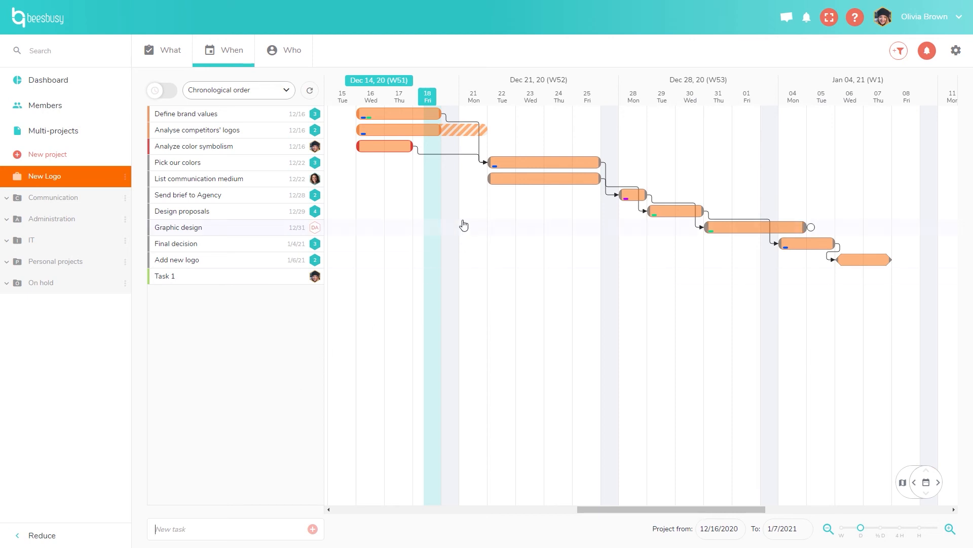
Drag Analyze color symbolism to Dec 16–18, Pick our colors to 12/18, and Define brand values later.
{"action": "left_click_drag", "start_coordinate": [391, 150], "coordinate": [370, 152]}
{"action": "left_click_drag", "start_coordinate": [375, 151], "coordinate": [415, 152]}
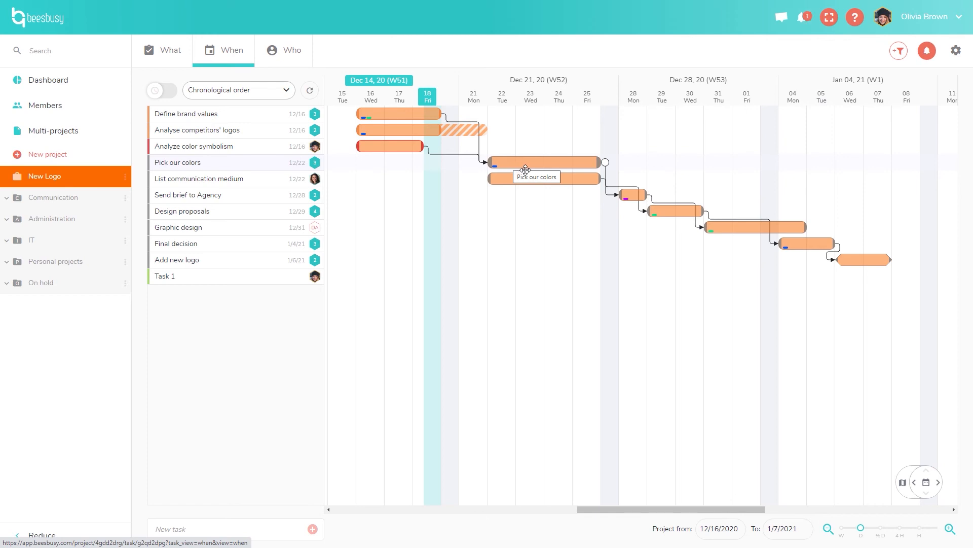
{"action": "left_click_drag", "start_coordinate": [532, 170], "coordinate": [478, 170]}
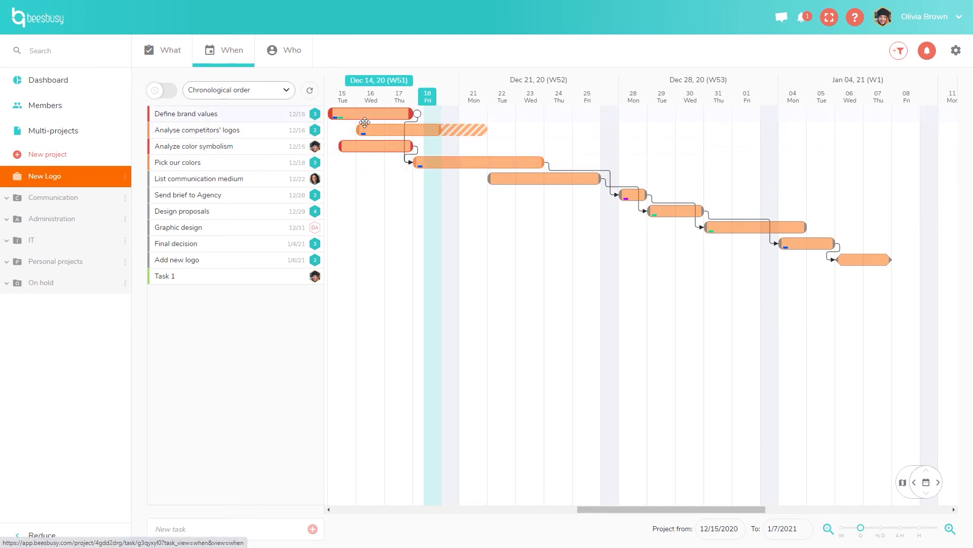
{"action": "left_click_drag", "start_coordinate": [362, 116], "coordinate": [436, 115]}
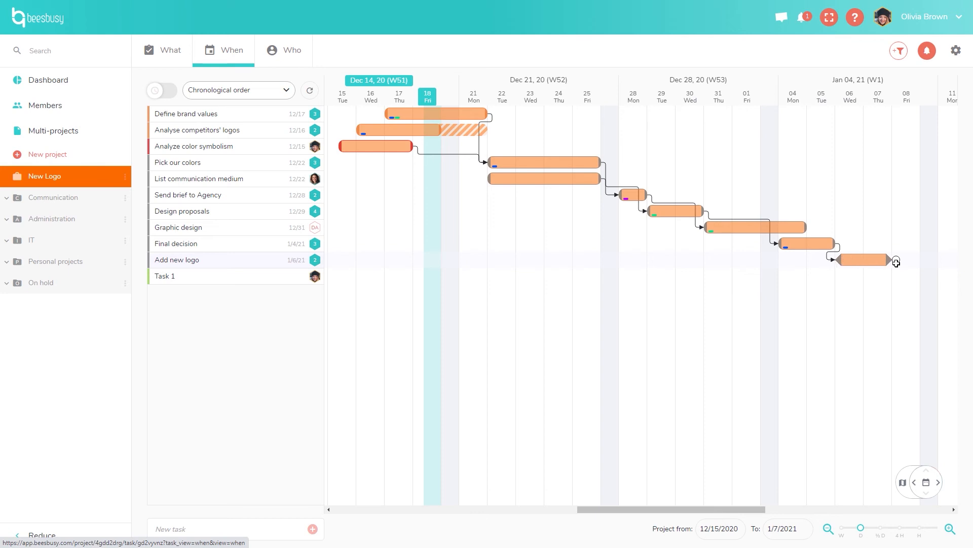
Push Design proposals to end 12/30 and stretch Analyse competitors' logos to Dec 21.
{"action": "mouse_move", "coordinate": [881, 276]}
{"action": "left_click_drag", "start_coordinate": [676, 216], "coordinate": [704, 218]}
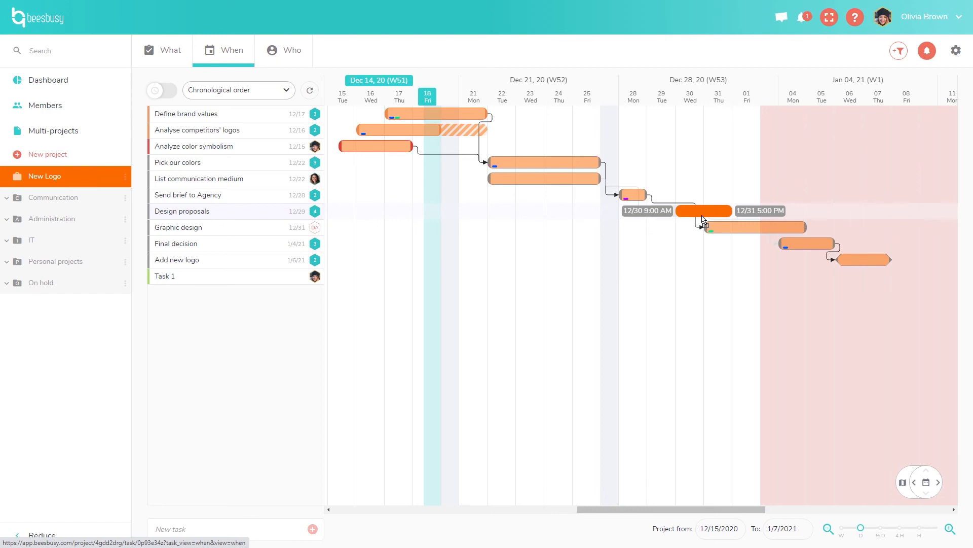
{"action": "left_click_drag", "start_coordinate": [702, 219], "coordinate": [702, 219]}
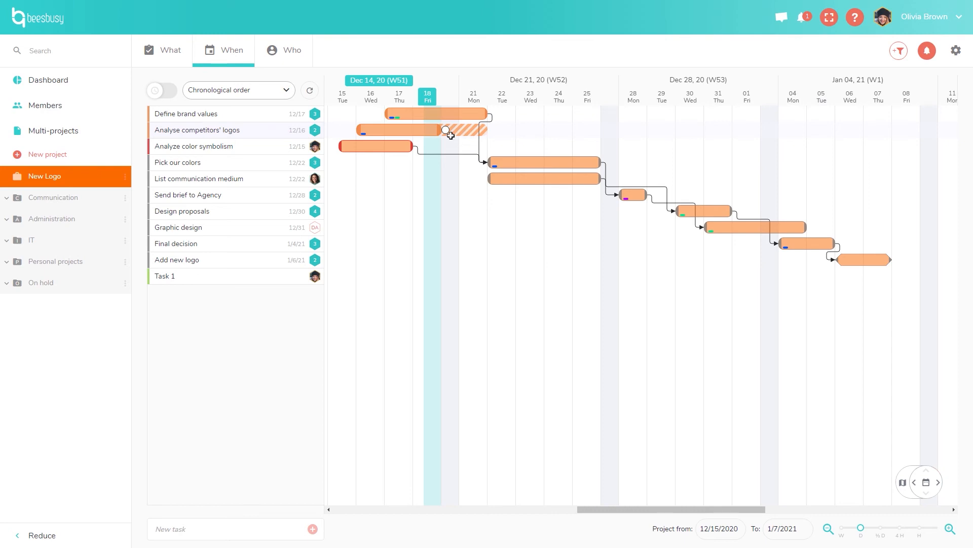
{"action": "left_click_drag", "start_coordinate": [444, 131], "coordinate": [468, 134]}
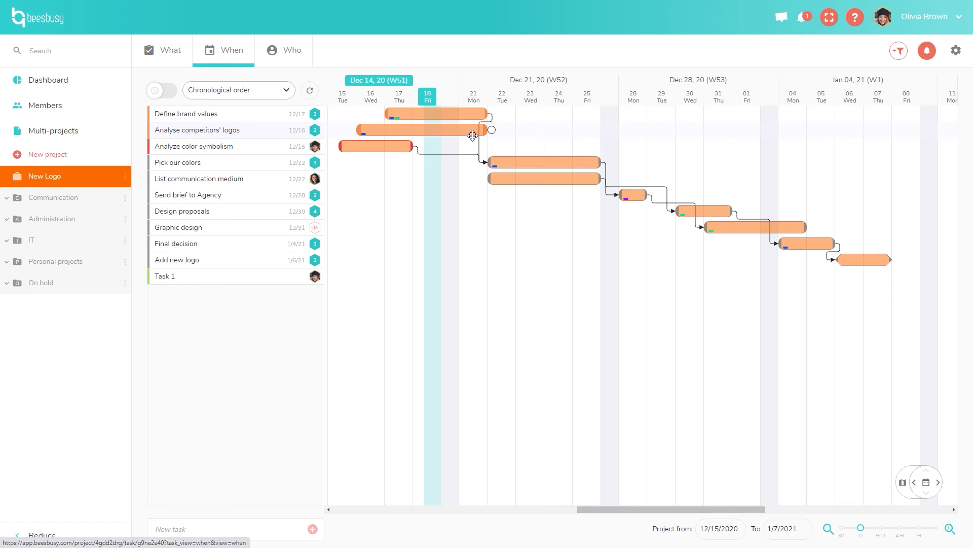
Open Analyse competitors' logos and review its dates and two members' 3 d and 4 d estimates.
{"action": "left_click", "coordinate": [462, 136]}
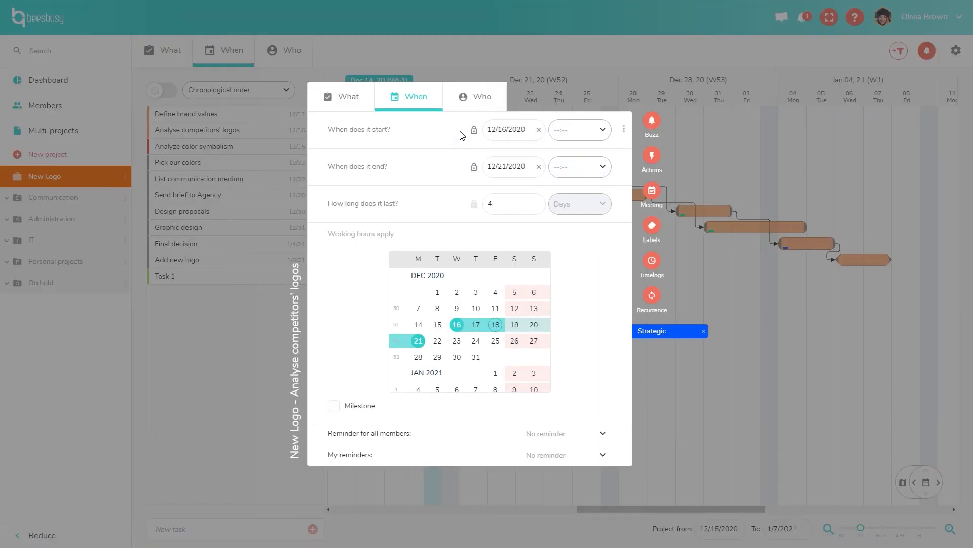
{"action": "left_click", "coordinate": [465, 100]}
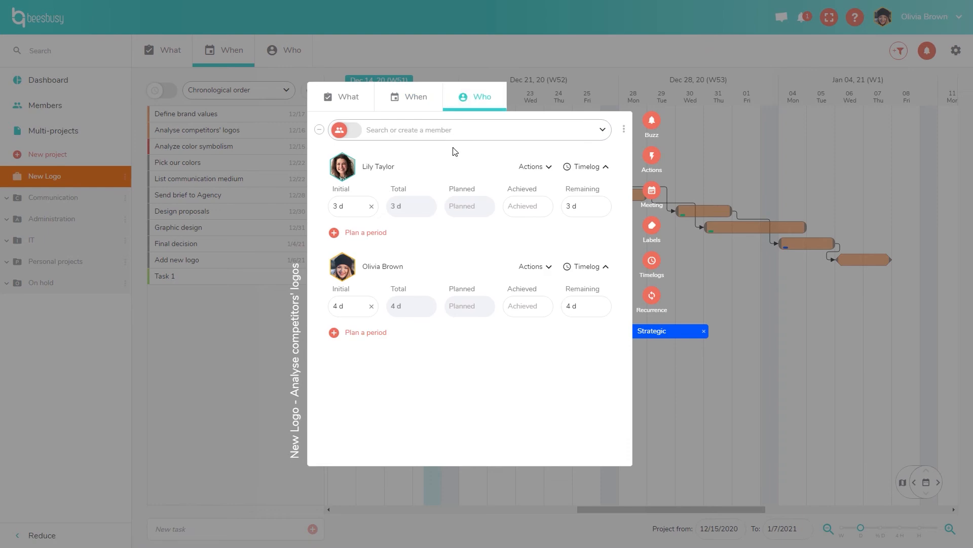
{"action": "left_click", "coordinate": [425, 105]}
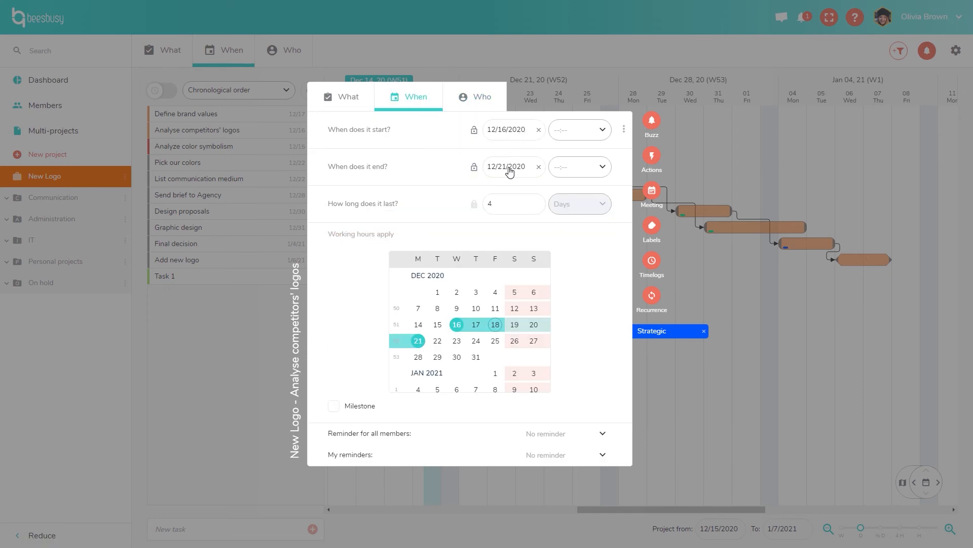
{"action": "left_click", "coordinate": [490, 98]}
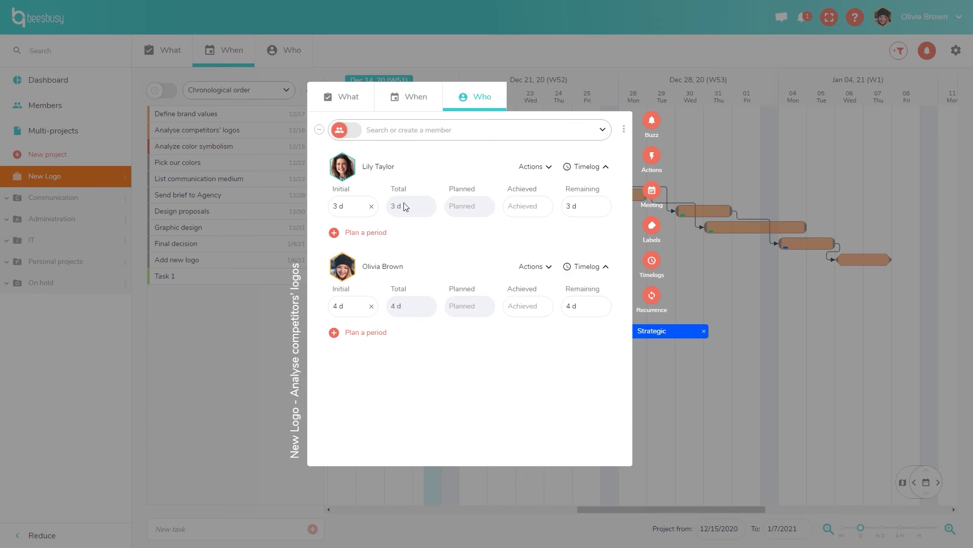
Plan 1 day on 12/17/2020 for Analyse competitors' logos' first member, then close the task details.
{"action": "left_click", "coordinate": [377, 235]}
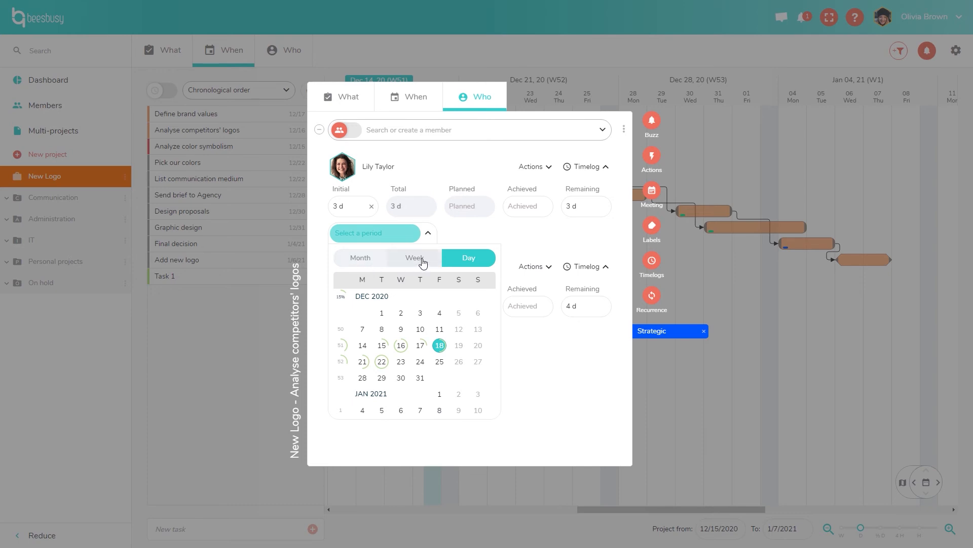
{"action": "left_click", "coordinate": [423, 350]}
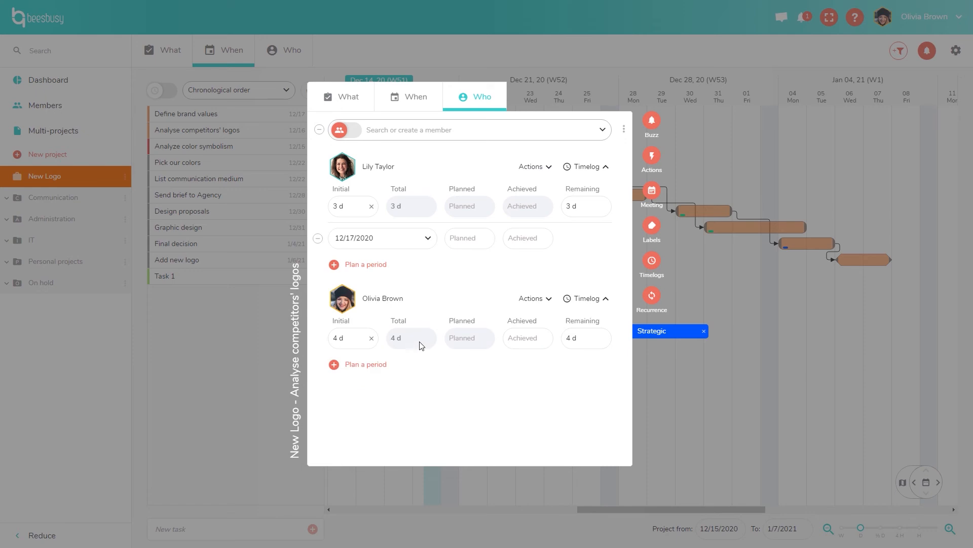
{"action": "left_click", "coordinate": [477, 247]}
{"action": "type", "text": "1"}
{"action": "left_click", "coordinate": [569, 250]}
{"action": "left_click", "coordinate": [724, 138]}
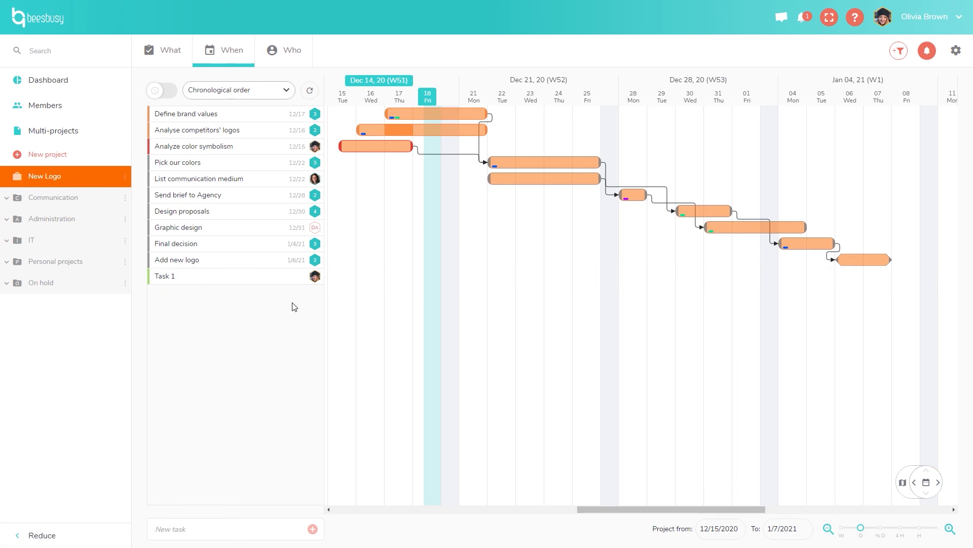
Schedule Task 1 from 12/22 to 12/24 on the Gantt and refresh the task order.
{"action": "mouse_move", "coordinate": [510, 282]}
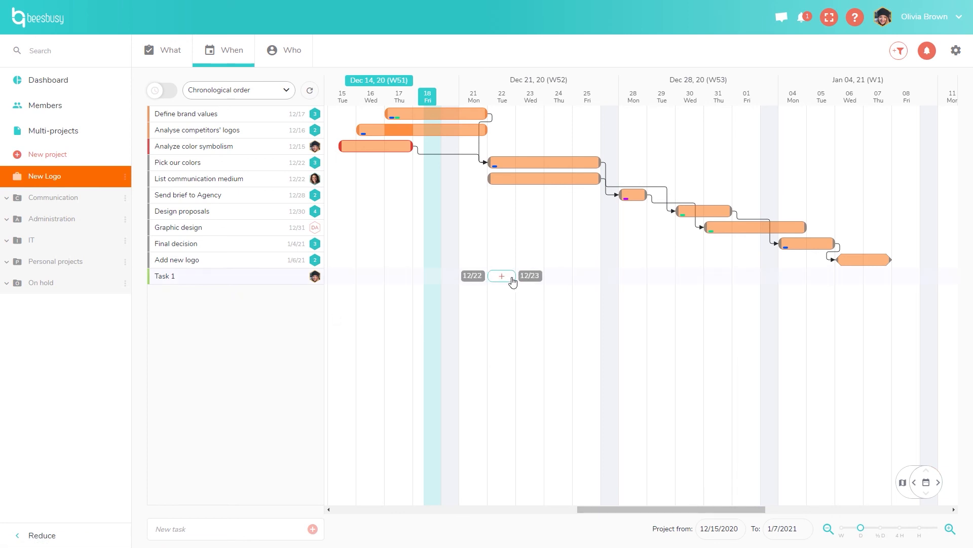
{"action": "left_click", "coordinate": [512, 280]}
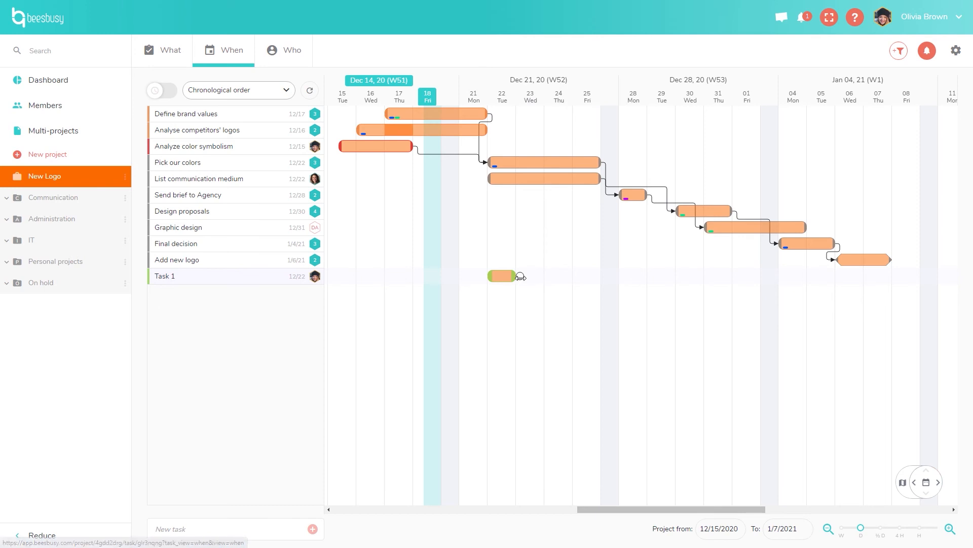
{"action": "left_click_drag", "start_coordinate": [542, 280], "coordinate": [562, 282]}
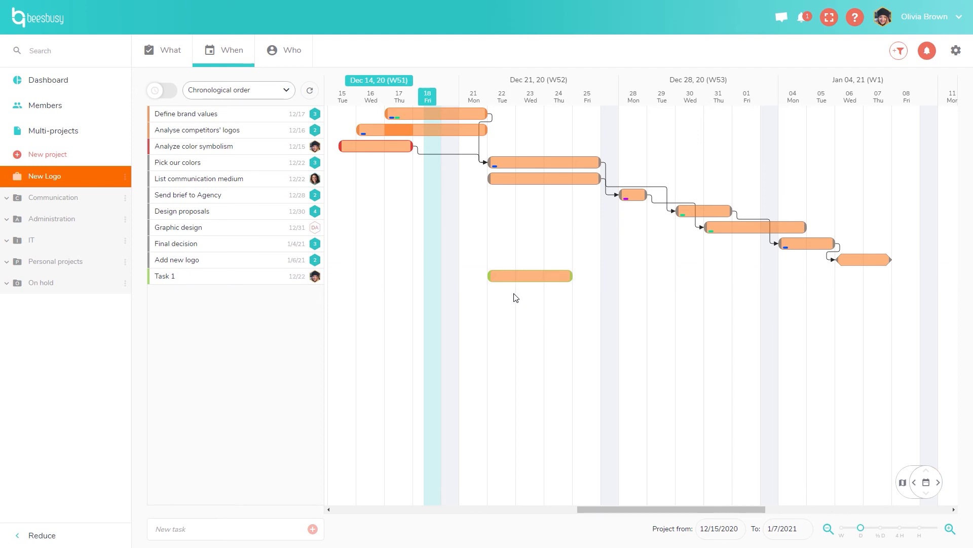
{"action": "left_click", "coordinate": [313, 96]}
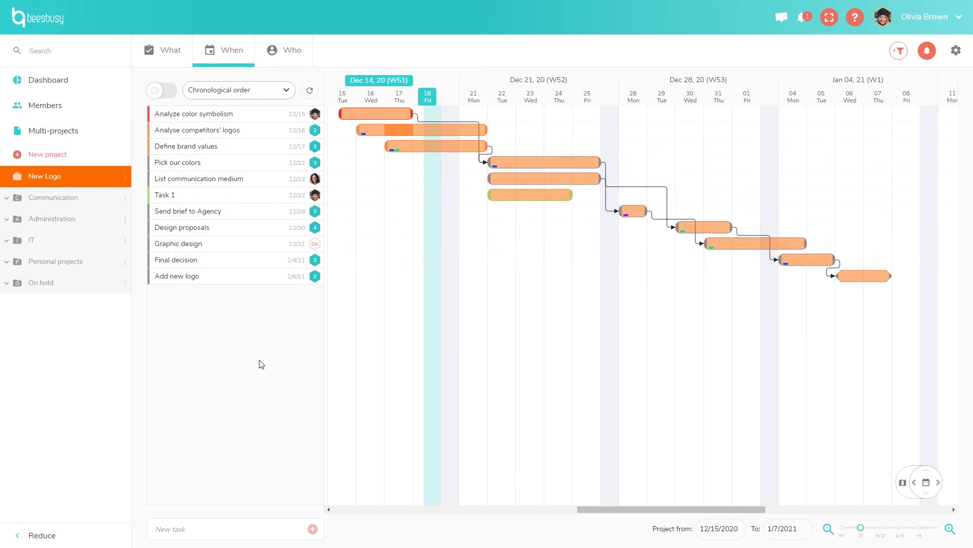
Sort the Gantt tasks By task list, then switch to Custom order.
{"action": "left_click", "coordinate": [256, 100]}
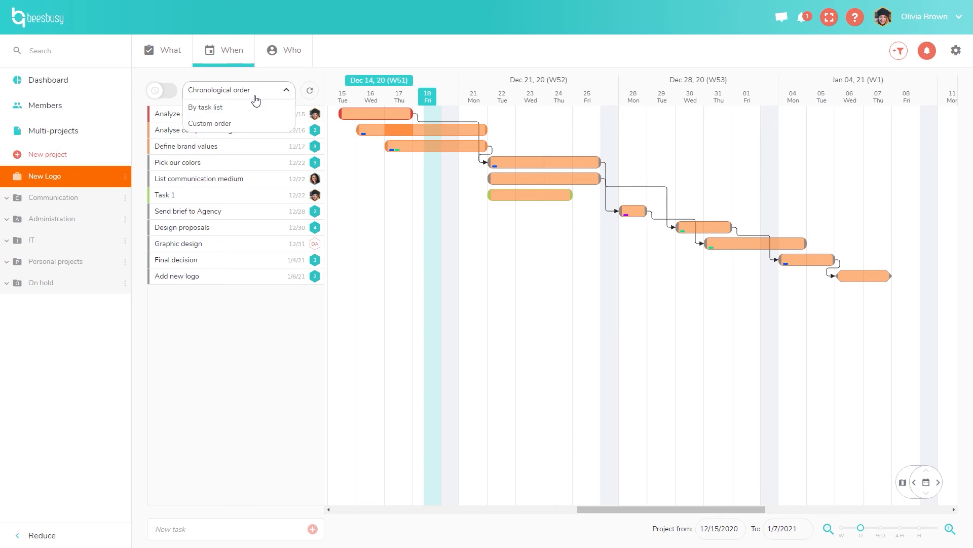
{"action": "left_click", "coordinate": [255, 110]}
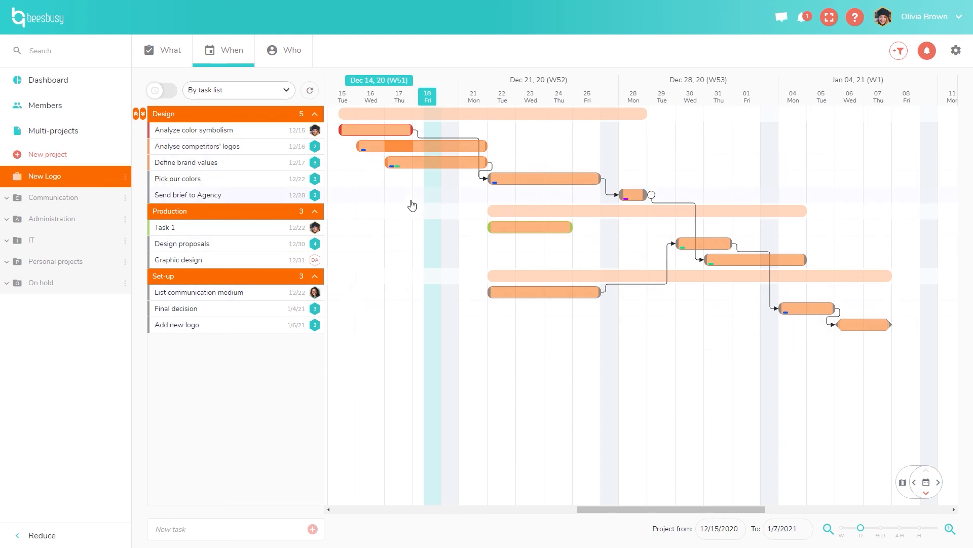
{"action": "left_click", "coordinate": [267, 96]}
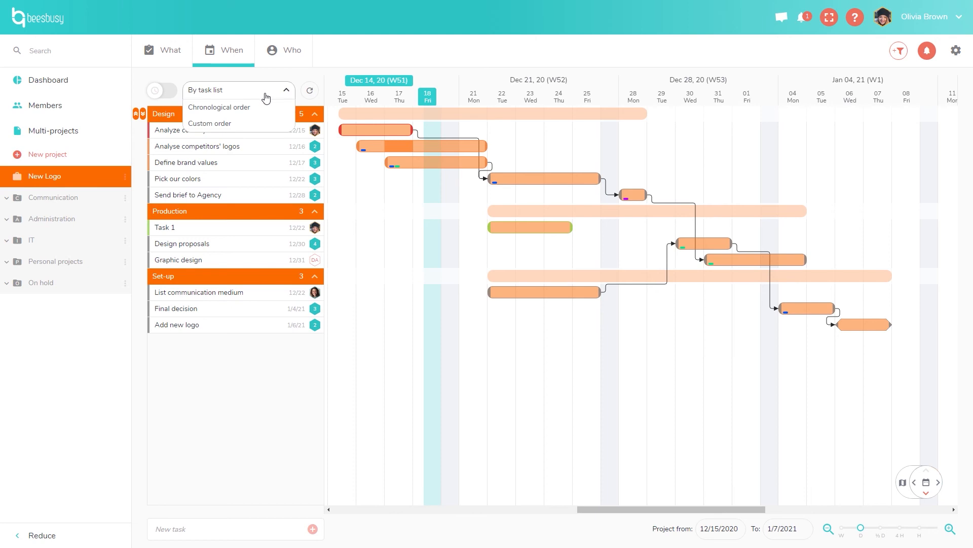
{"action": "left_click", "coordinate": [243, 127]}
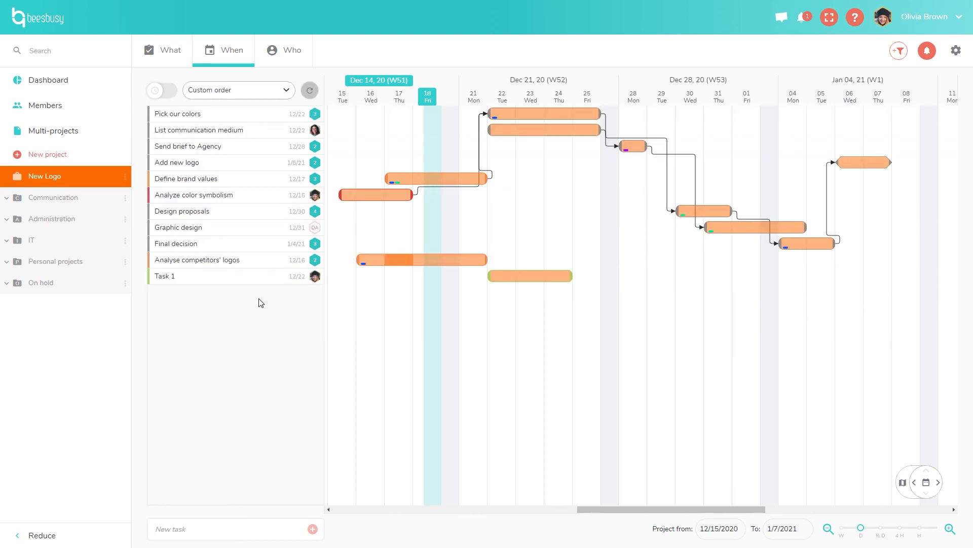
Move Define brand values below Graphic design, then restore Chronological order.
{"action": "left_click_drag", "start_coordinate": [212, 183], "coordinate": [213, 226]}
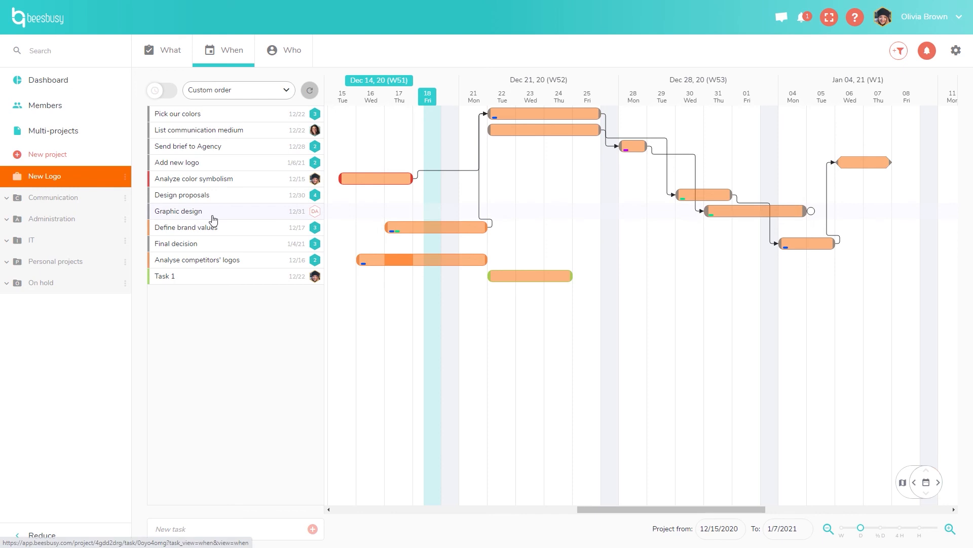
{"action": "left_click", "coordinate": [265, 92]}
{"action": "left_click", "coordinate": [251, 106]}
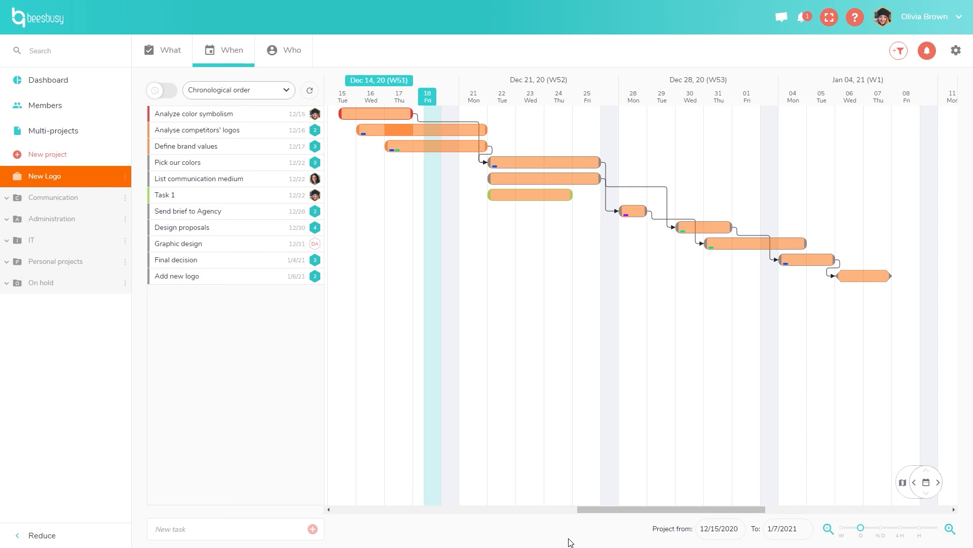
Turn on the minimap at the Gantt's bottom right to overview the whole chart.
{"action": "left_click", "coordinate": [903, 484]}
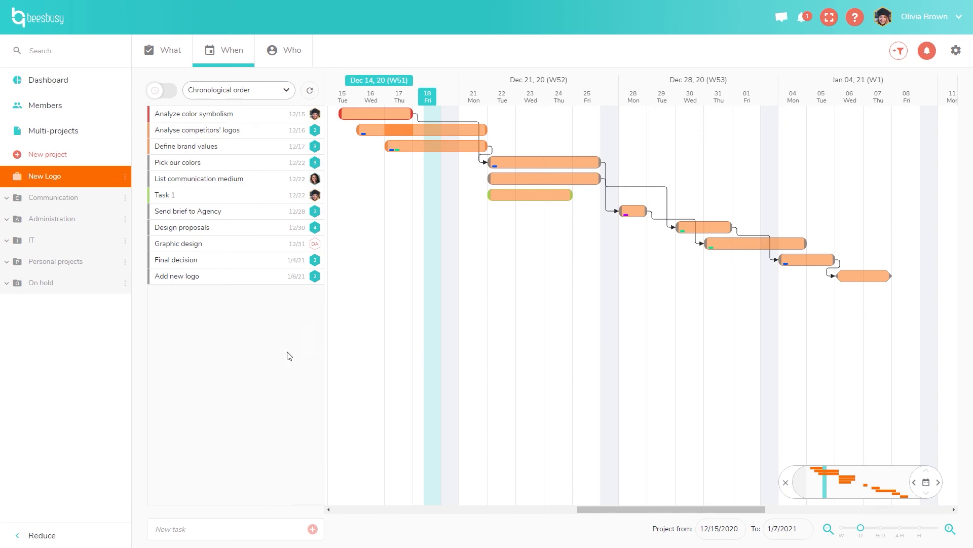
Show the timelog totals table, then switch to the Who view organised by member.
{"action": "left_click", "coordinate": [157, 98]}
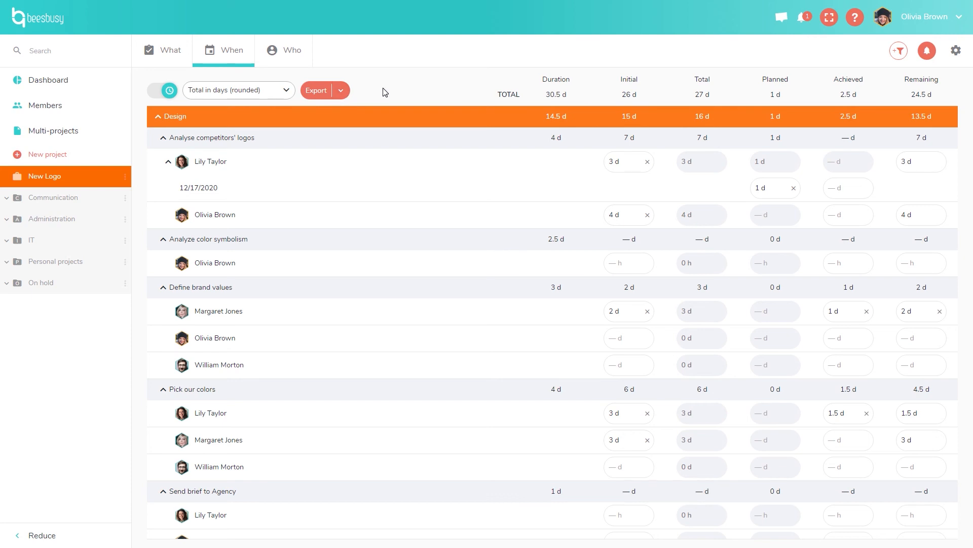
{"action": "left_click", "coordinate": [299, 58]}
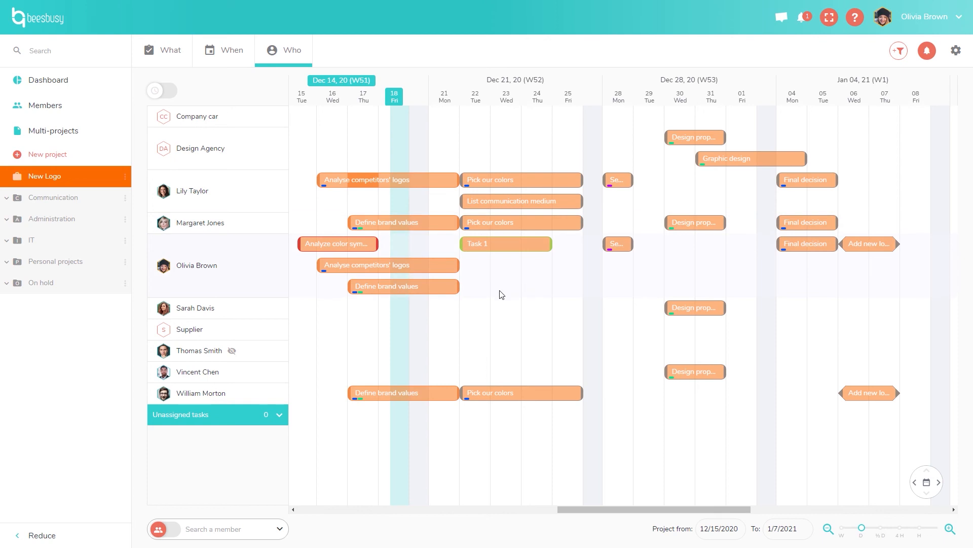
Make Task 1 run Mon 21 to Fri 25, push Define brand values later, move Design proposals a day earlier.
{"action": "left_click_drag", "start_coordinate": [491, 252], "coordinate": [461, 252]}
{"action": "left_click_drag", "start_coordinate": [525, 249], "coordinate": [562, 245]}
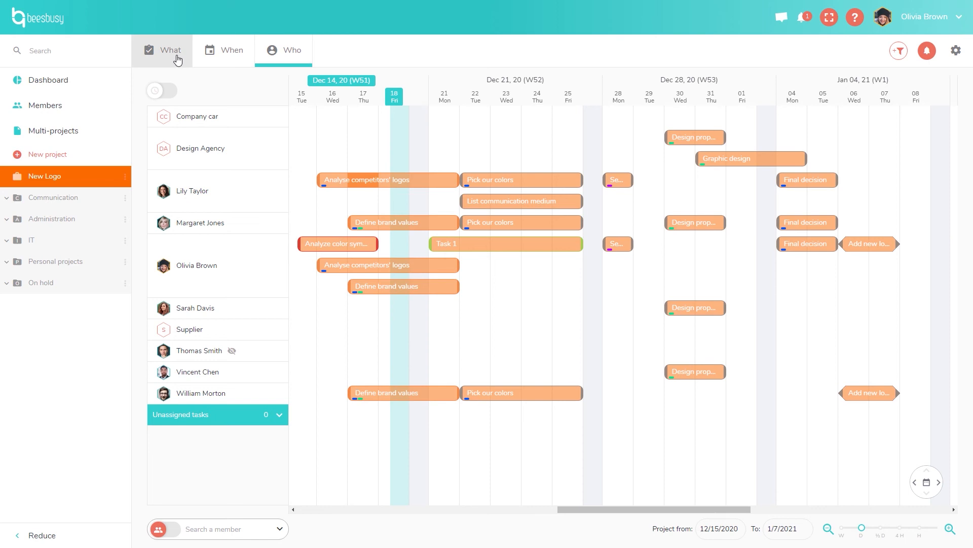
{"action": "left_click_drag", "start_coordinate": [437, 228], "coordinate": [484, 230]}
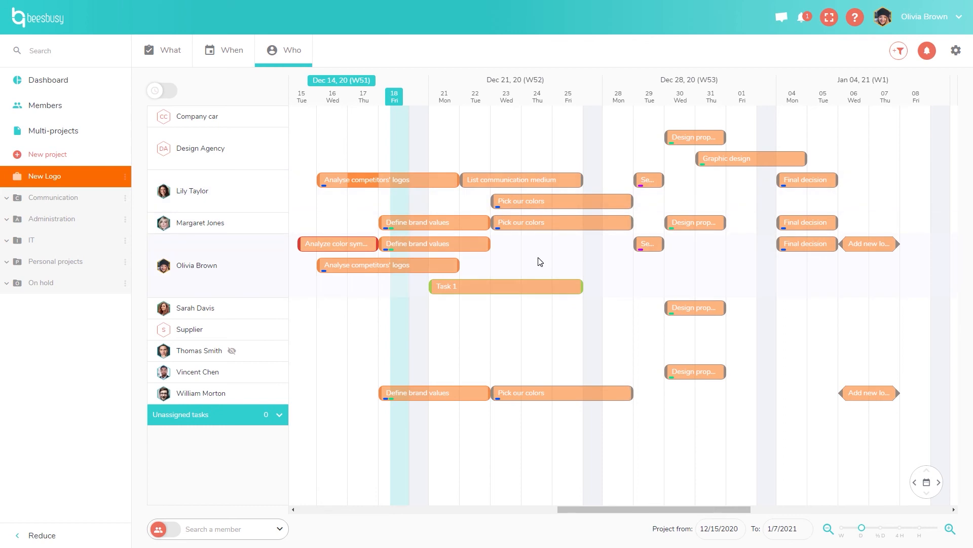
{"action": "mouse_move", "coordinate": [699, 140]}
{"action": "left_mouse_down"}
{"action": "mouse_move", "coordinate": [673, 141]}
{"action": "mouse_move", "coordinate": [699, 143]}
{"action": "left_mouse_up"}
{"action": "left_click", "coordinate": [901, 57]}
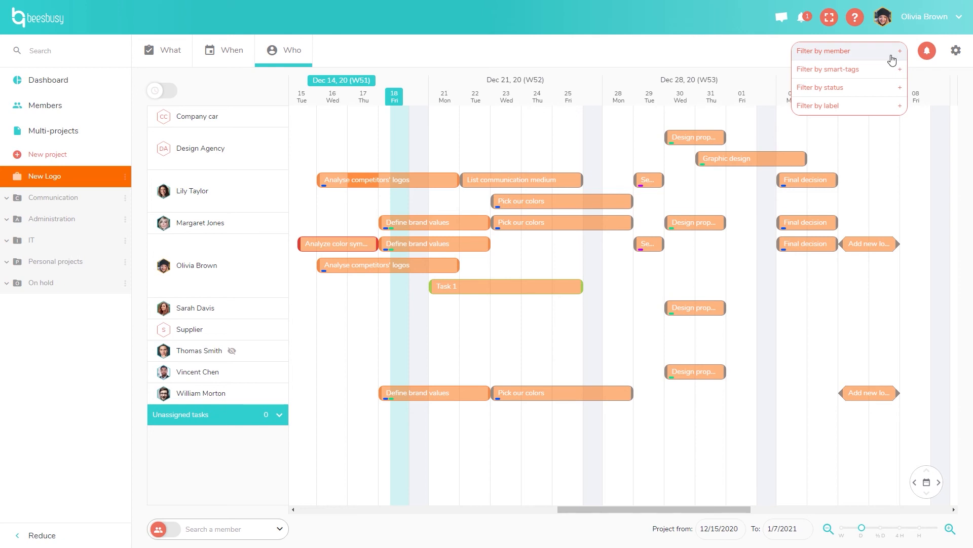
{"action": "left_click", "coordinate": [892, 59]}
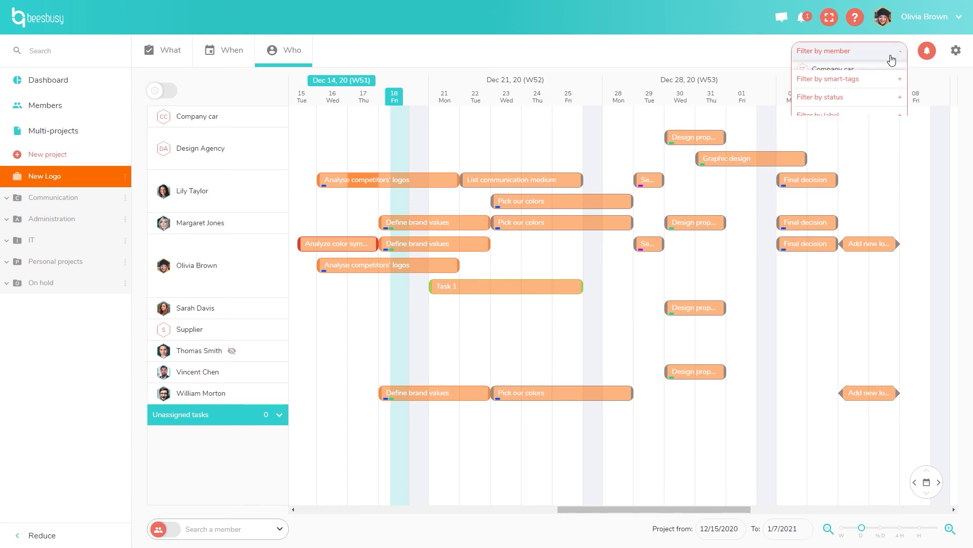
{"action": "left_click", "coordinate": [860, 55]}
{"action": "left_click", "coordinate": [854, 71]}
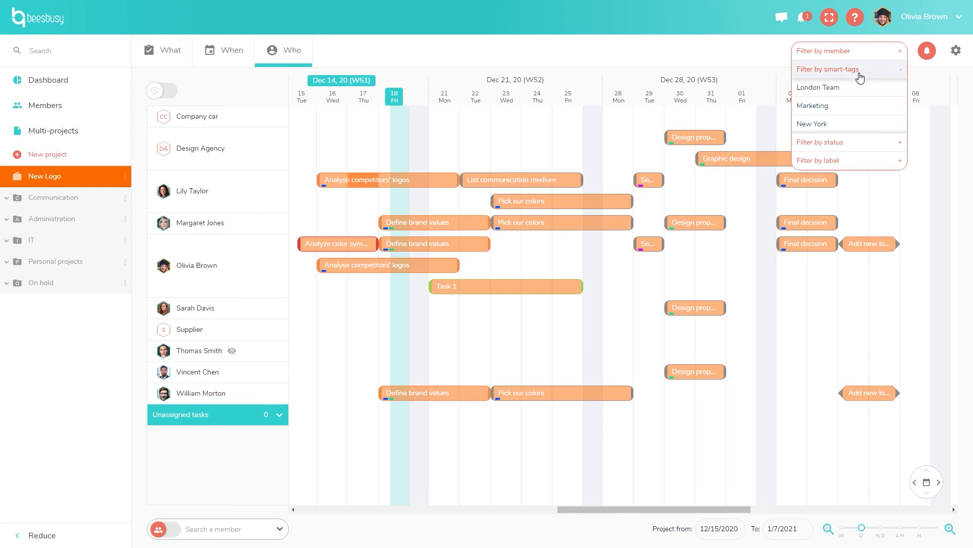
{"action": "left_click", "coordinate": [864, 143]}
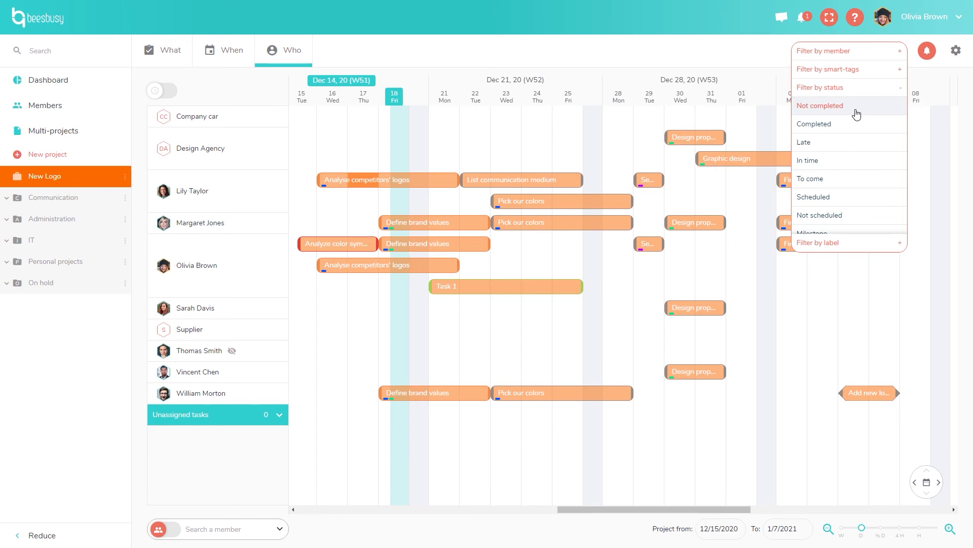
{"action": "left_click", "coordinate": [854, 242]}
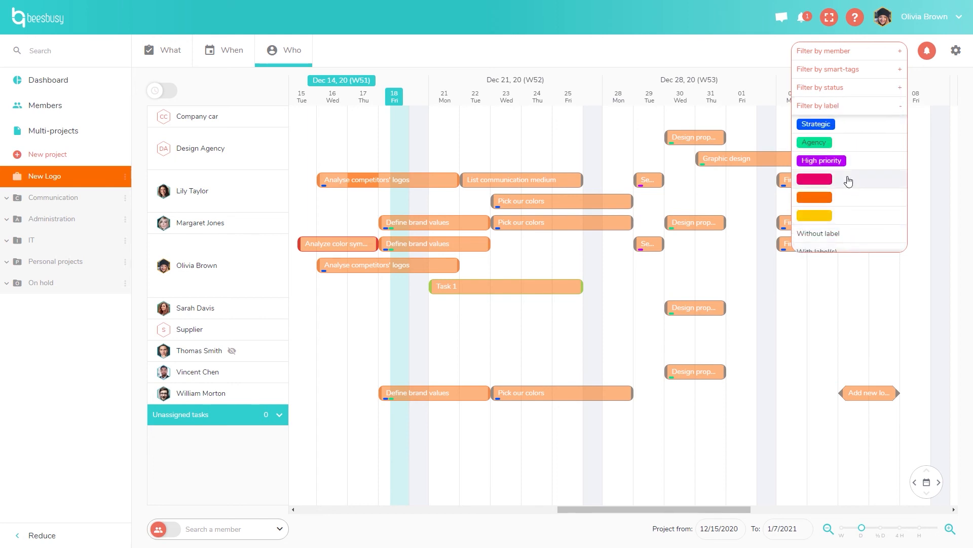
{"action": "left_click", "coordinate": [844, 106]}
{"action": "left_click", "coordinate": [750, 56]}
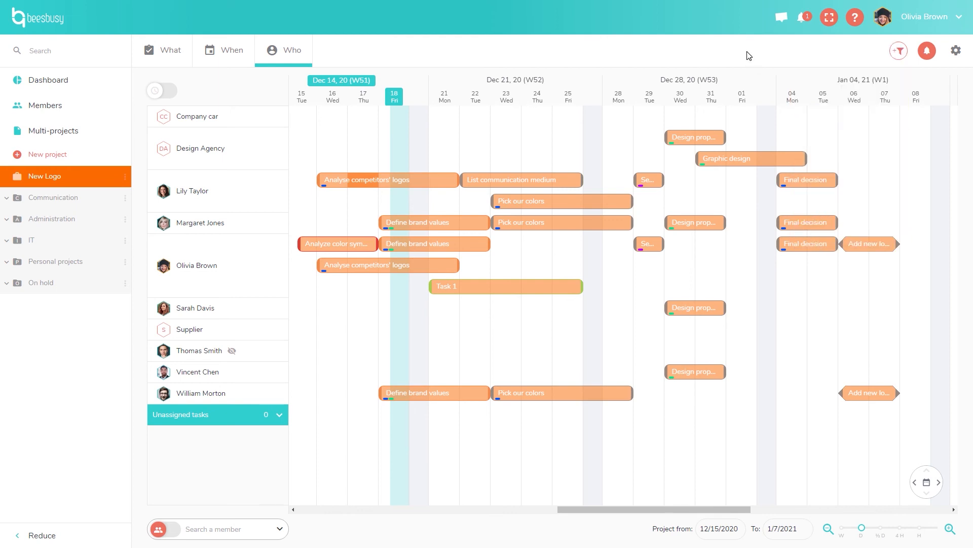
Open the New Logo project settings and collapse the Collaboration on project section.
{"action": "left_click", "coordinate": [961, 55]}
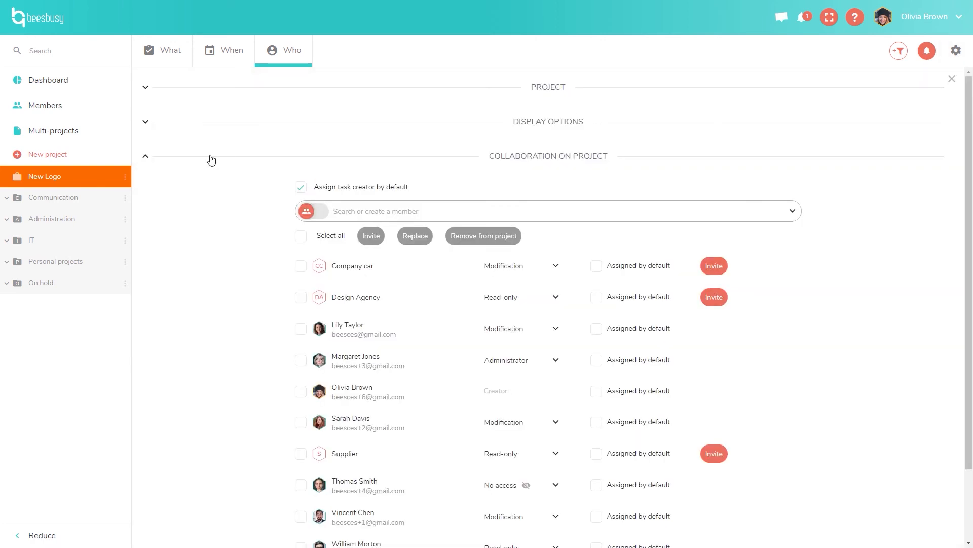
{"action": "left_click", "coordinate": [152, 161]}
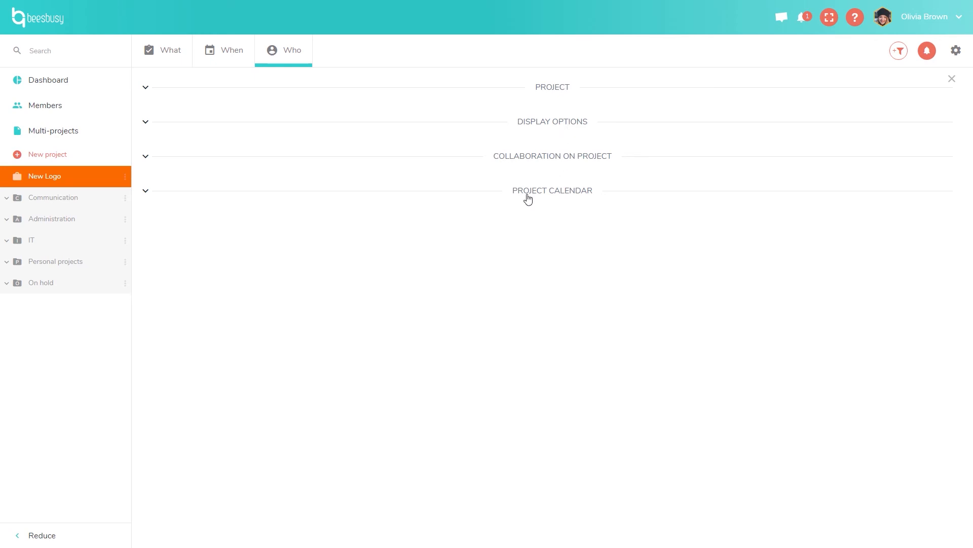
Expand Project to show High priority and Communication category, then open New Logo's options menu.
{"action": "left_click", "coordinate": [146, 88]}
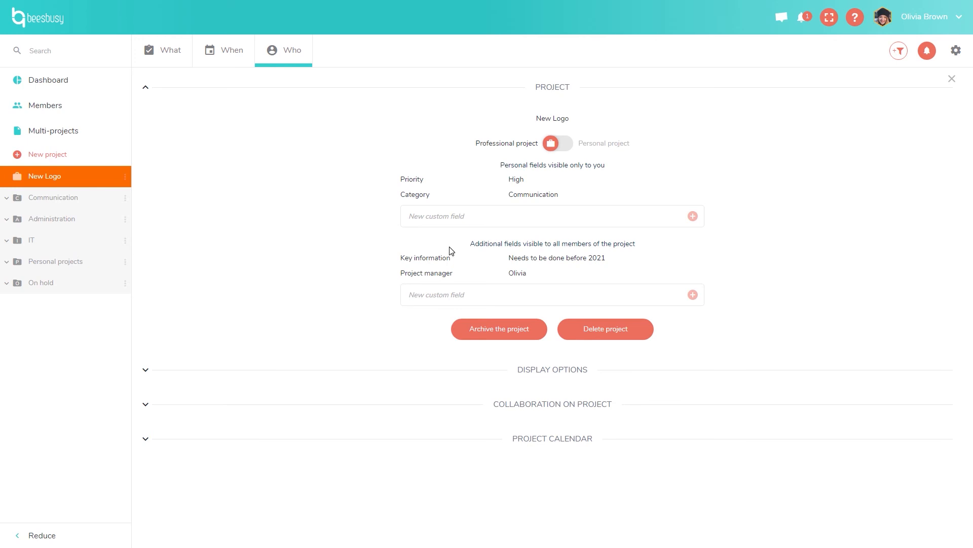
{"action": "mouse_move", "coordinate": [411, 260]}
{"action": "left_click", "coordinate": [125, 177]}
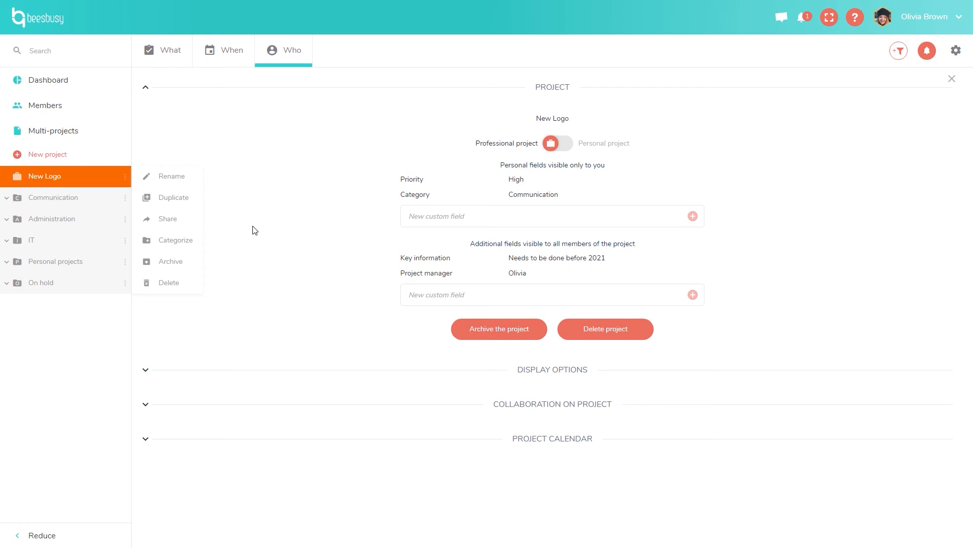
Close the New Logo options menu, keeping the project details visible.
{"action": "left_click", "coordinate": [240, 233]}
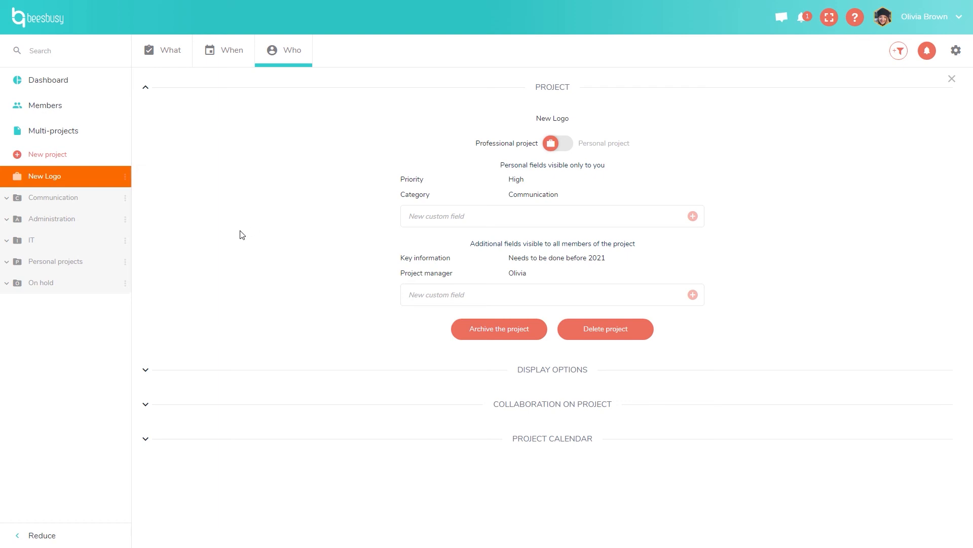
Collapse Project, expand Display options, and keep 'Display on task' set to Start date.
{"action": "left_click", "coordinate": [146, 88]}
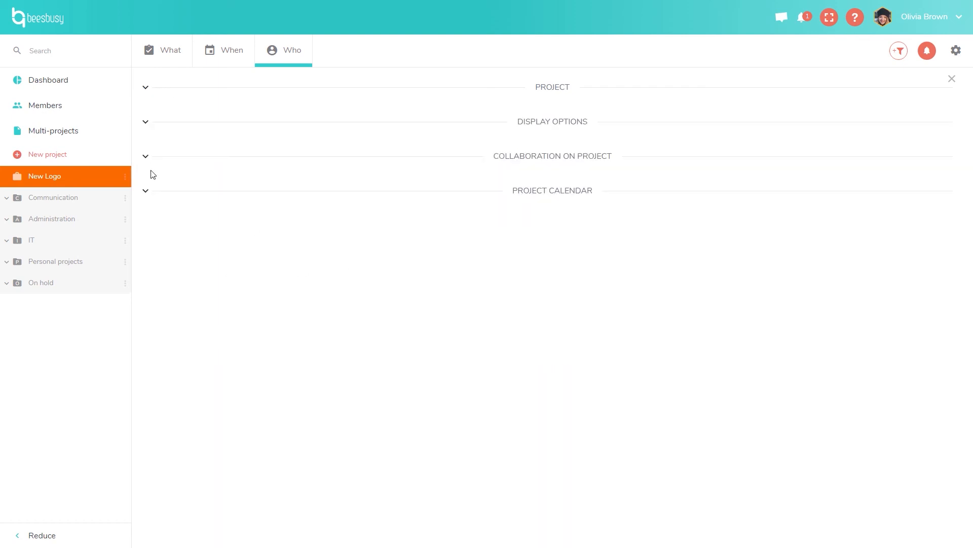
{"action": "left_click", "coordinate": [146, 124]}
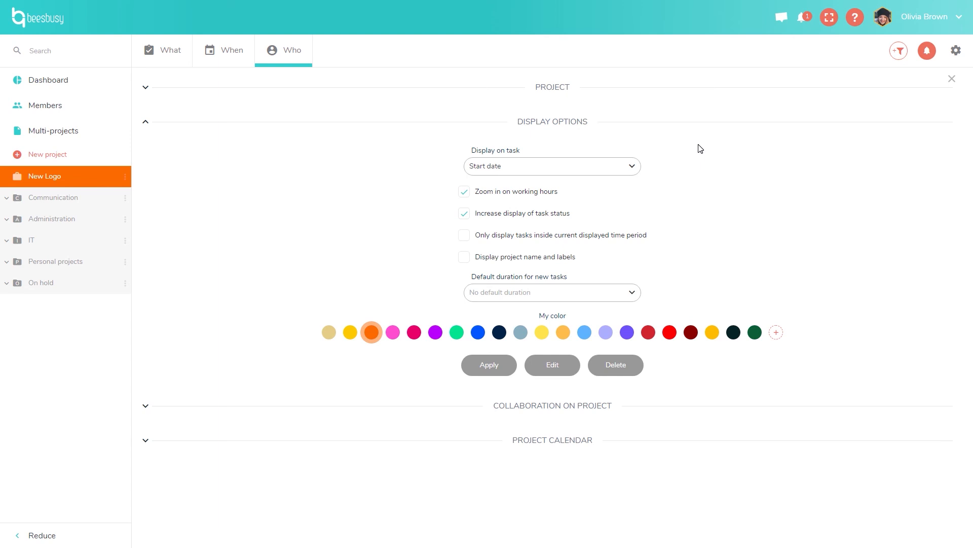
{"action": "left_click", "coordinate": [635, 163]}
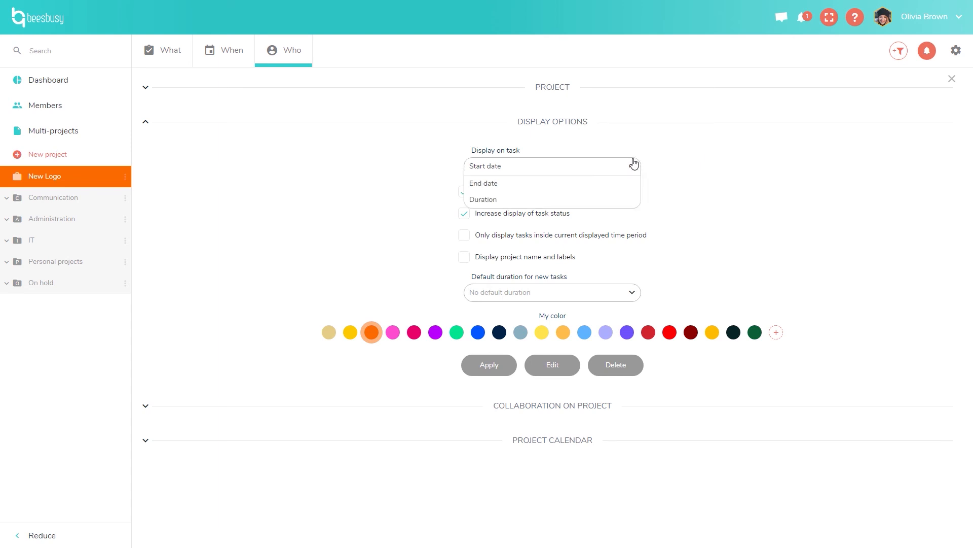
{"action": "left_click", "coordinate": [686, 145]}
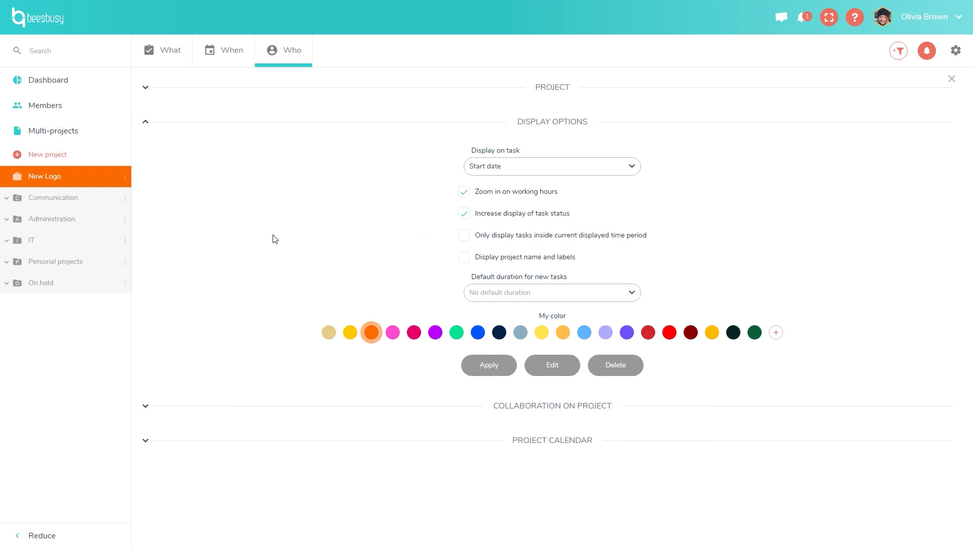
Turn on 'Display project name and labels' and keep 'No default duration' for new tasks.
{"action": "left_click", "coordinate": [464, 258]}
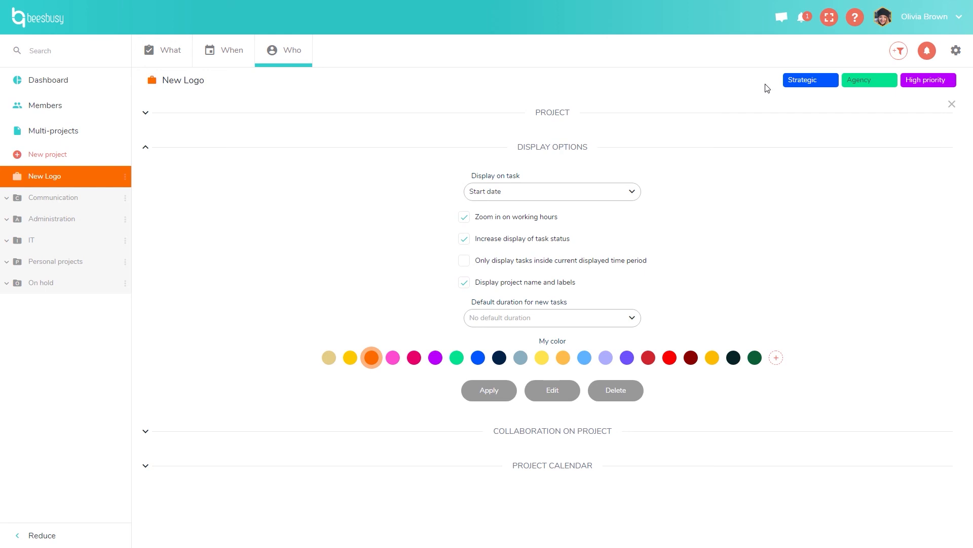
{"action": "left_click", "coordinate": [635, 318]}
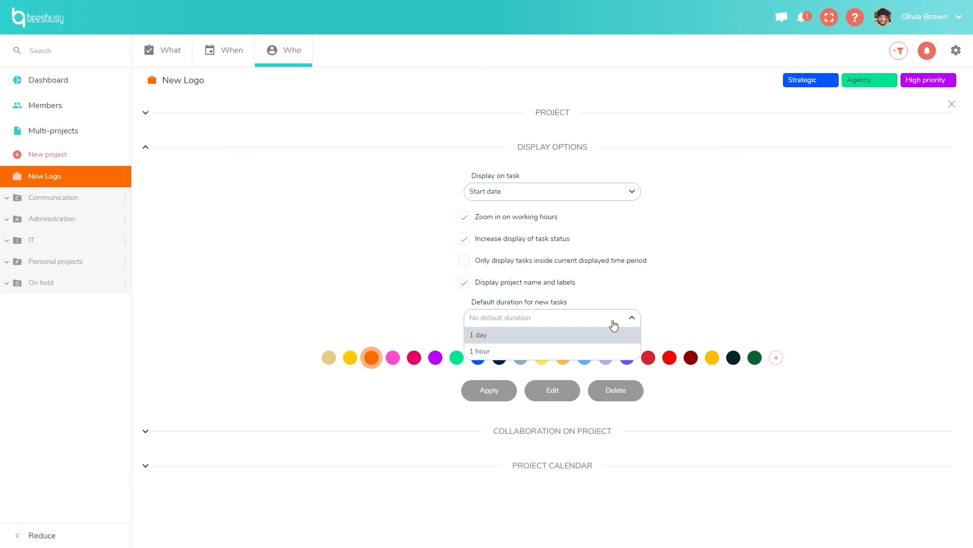
{"action": "left_click", "coordinate": [768, 261]}
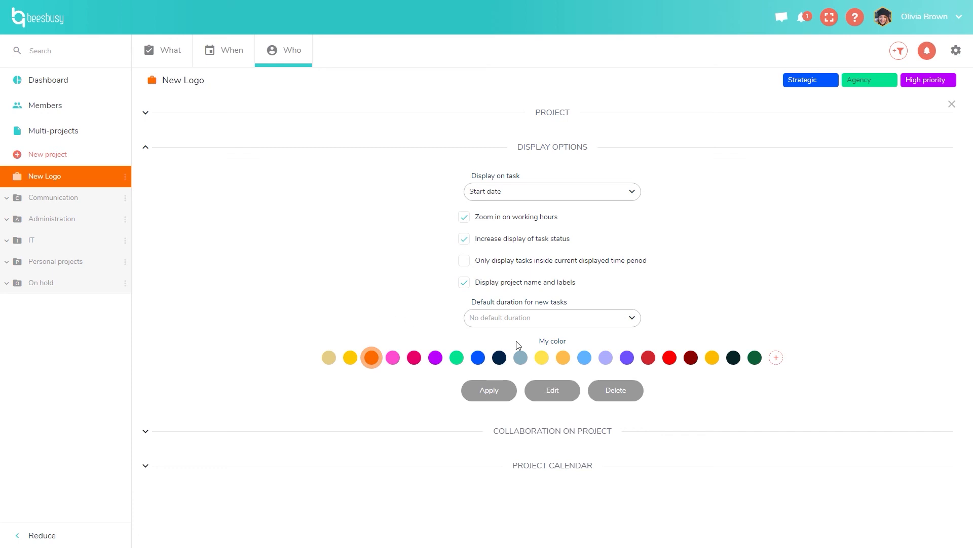
Leave My color without a custom colour, collapse Display options, and expand Collaboration on project.
{"action": "left_click", "coordinate": [778, 358]}
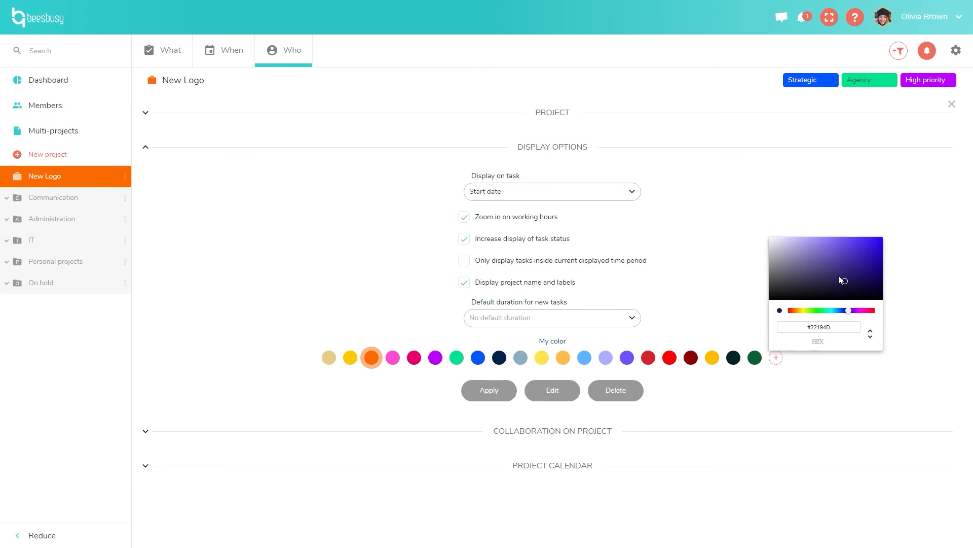
{"action": "left_click", "coordinate": [913, 339]}
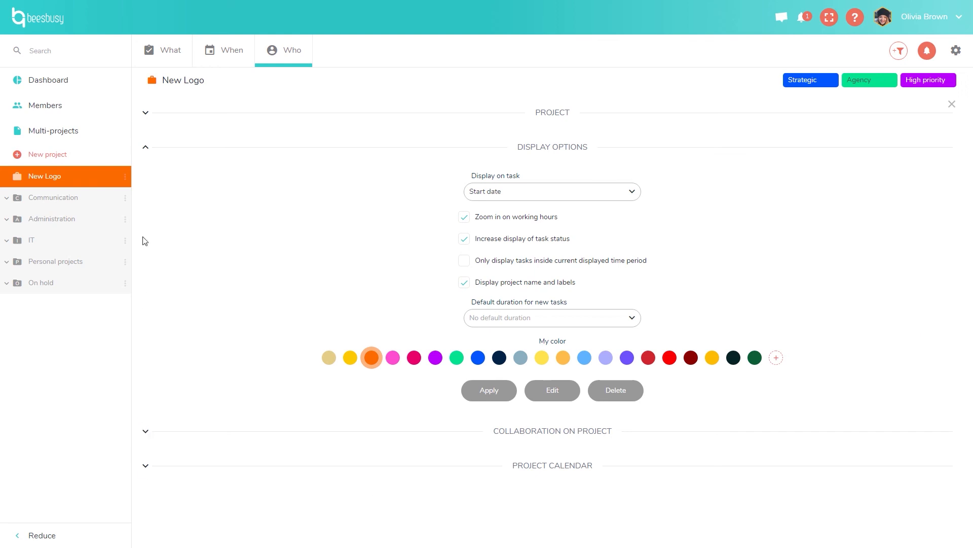
{"action": "left_click", "coordinate": [145, 149]}
{"action": "left_click", "coordinate": [147, 184]}
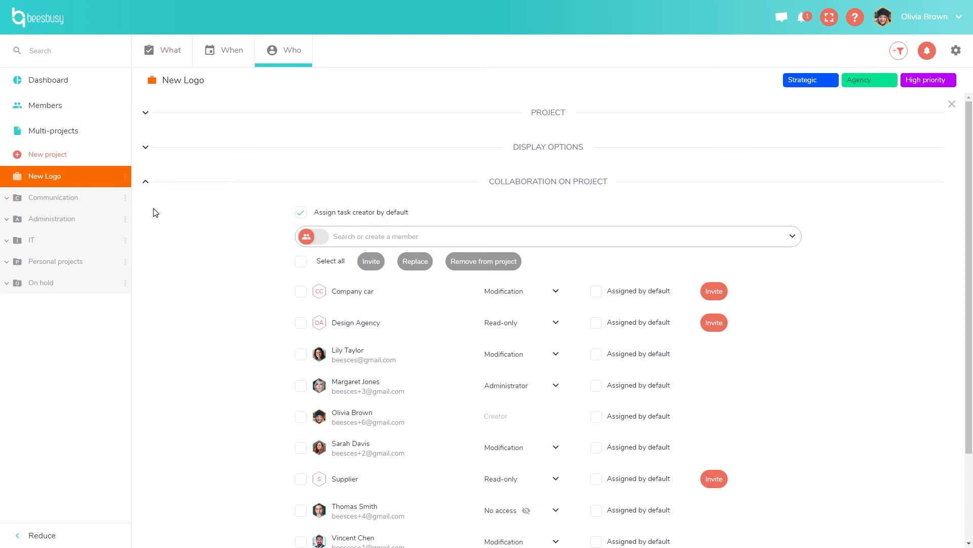
{"action": "left_click", "coordinate": [125, 178]}
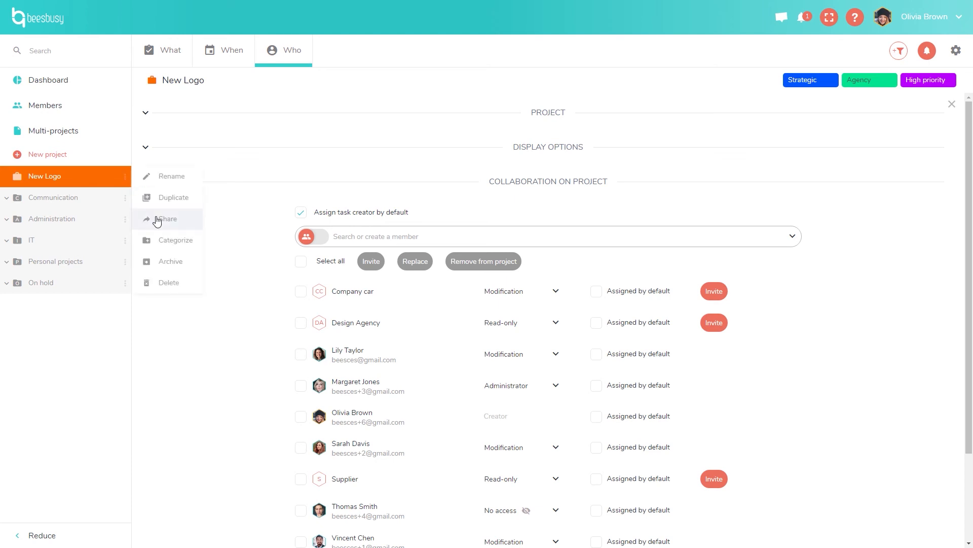
{"action": "left_click", "coordinate": [235, 261]}
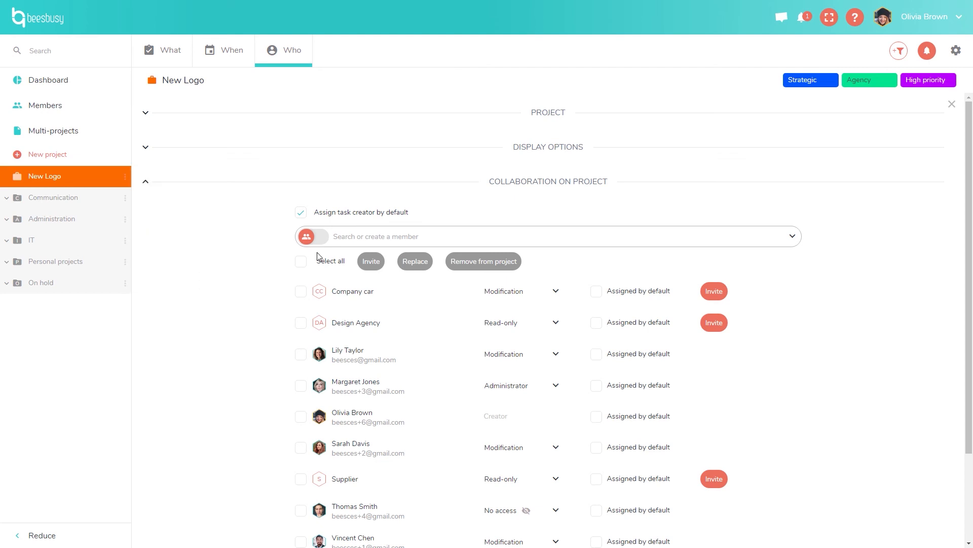
{"action": "left_click", "coordinate": [419, 238]}
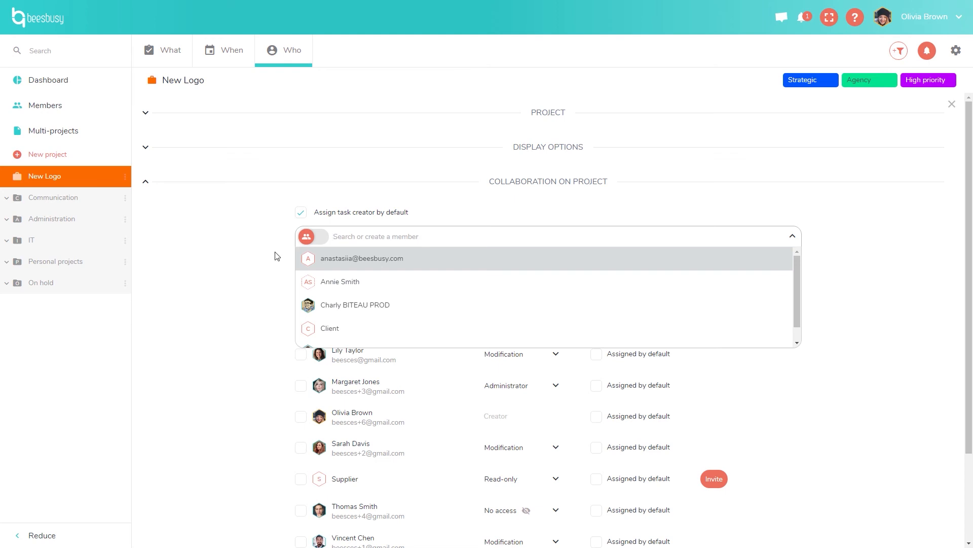
{"action": "left_click", "coordinate": [257, 261]}
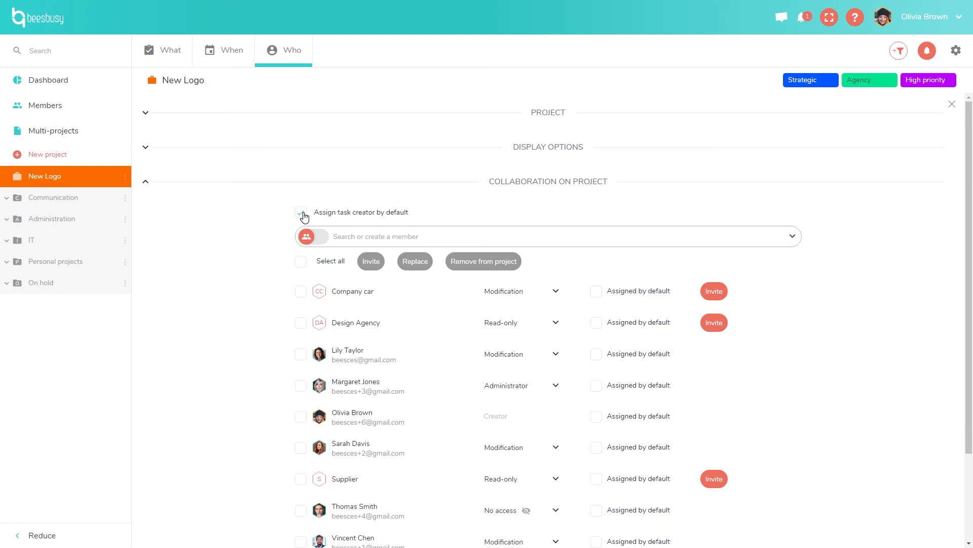
{"action": "scroll", "coordinate": [269, 254], "scroll_direction": "down", "scroll_amount": 2}
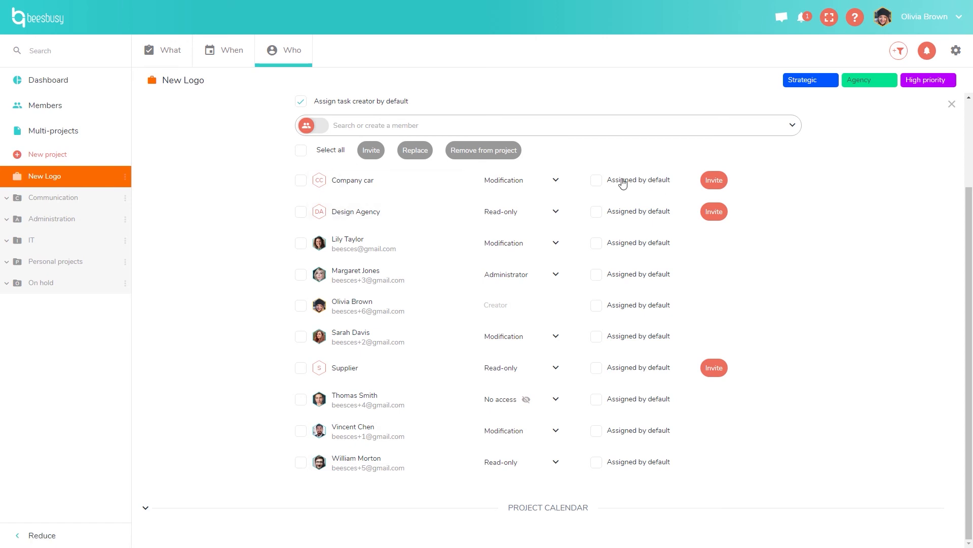
{"action": "left_click", "coordinate": [555, 181]}
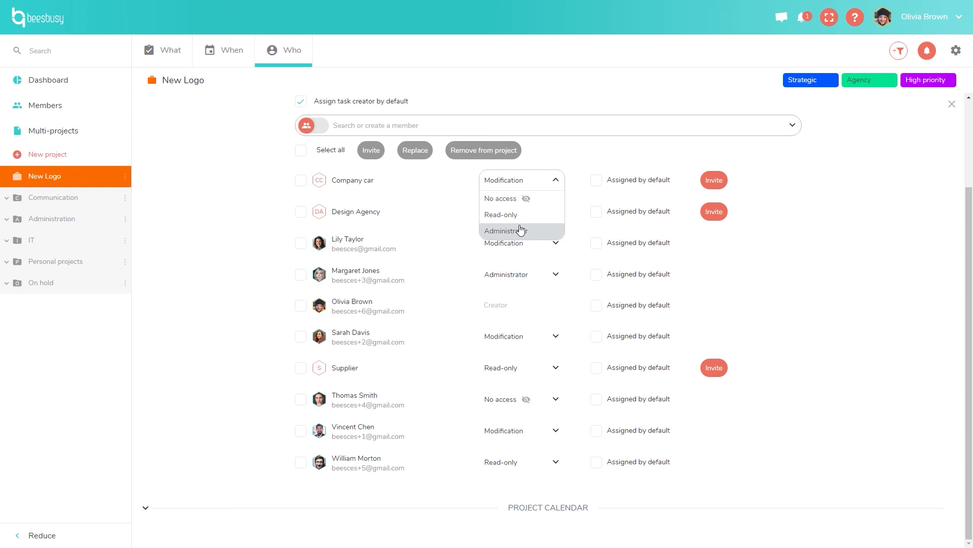
{"action": "left_click", "coordinate": [558, 181]}
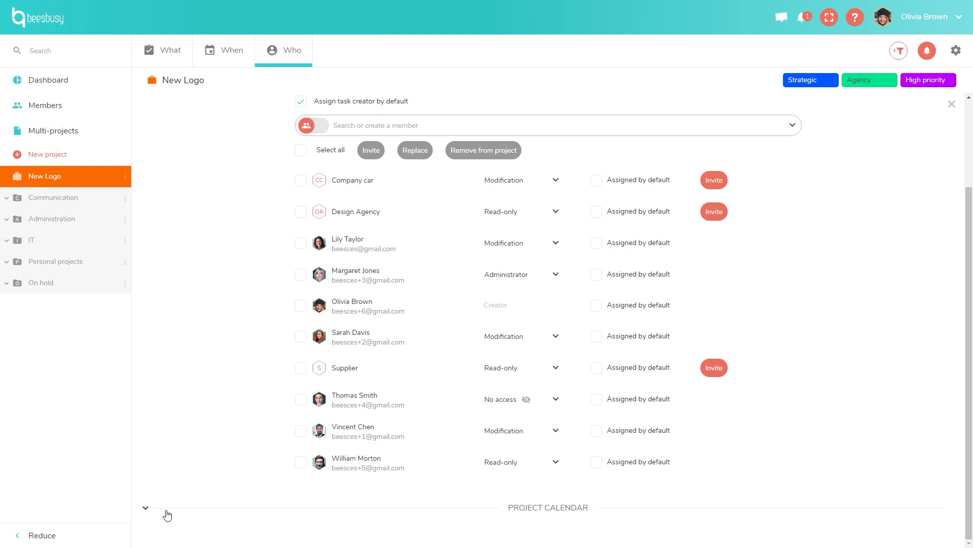
Expand the New Logo project calendar and delete Friday's working-hours block.
{"action": "left_click", "coordinate": [150, 513]}
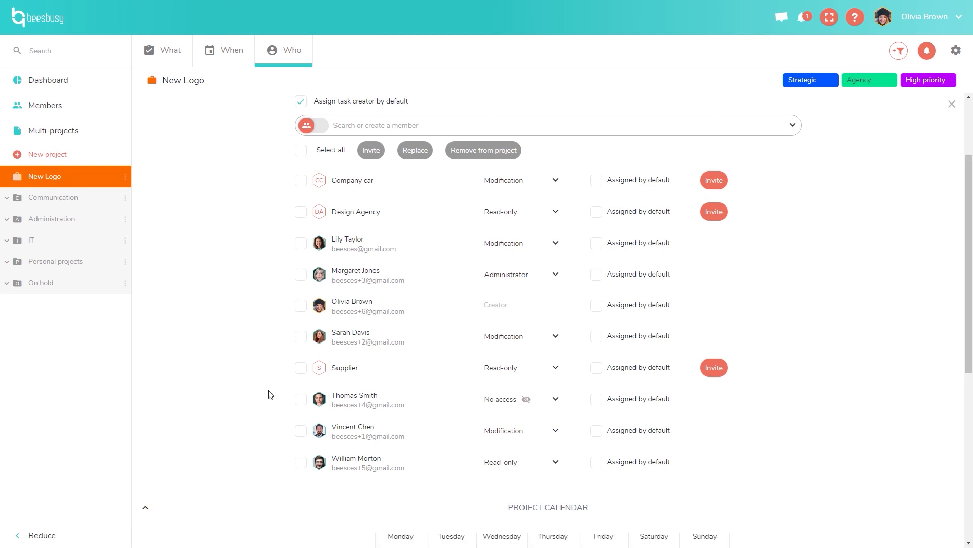
{"action": "left_click_drag", "start_coordinate": [970, 330], "coordinate": [969, 451]}
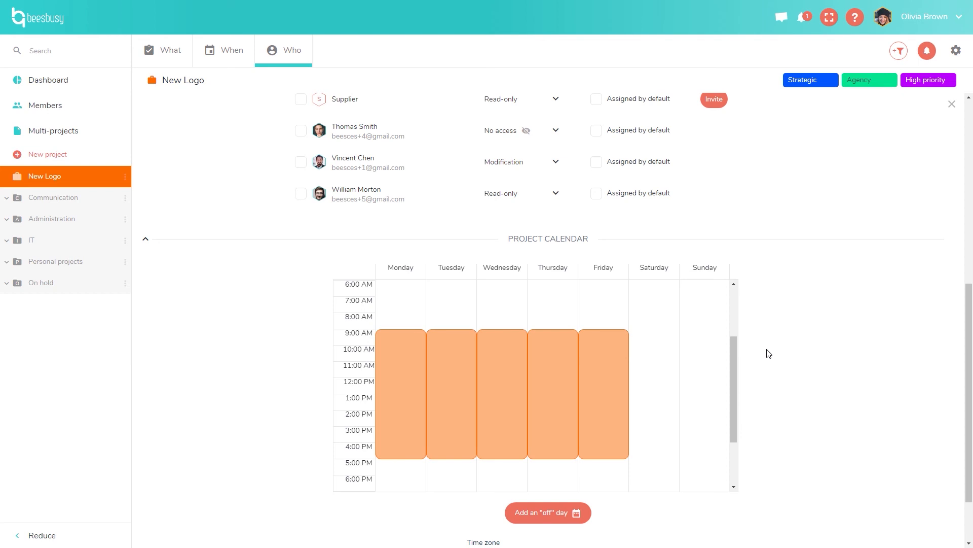
{"action": "mouse_move", "coordinate": [610, 390]}
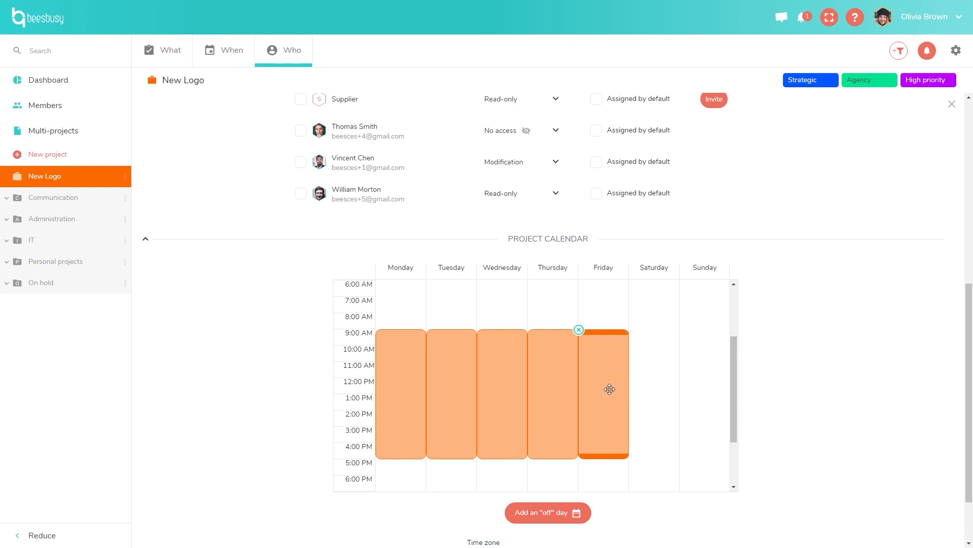
{"action": "left_click", "coordinate": [579, 330]}
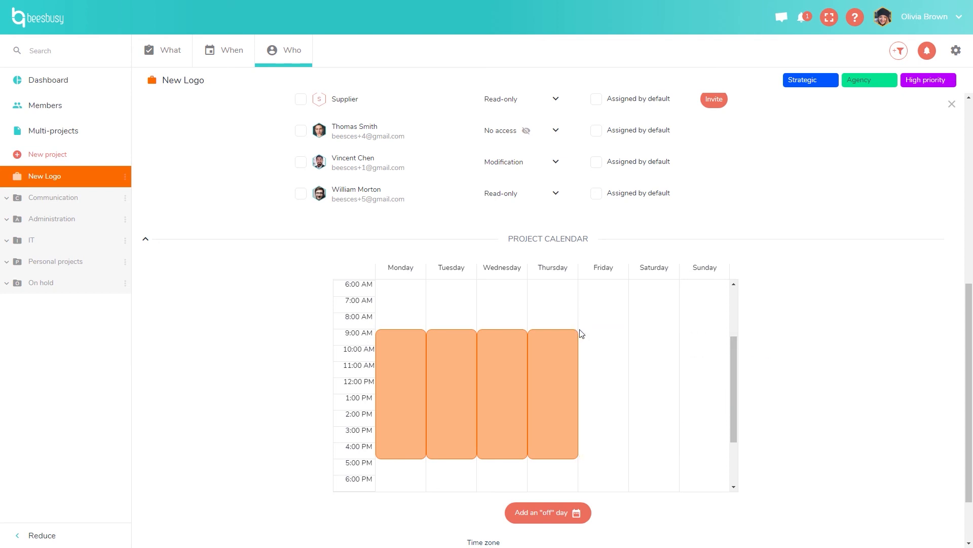
{"action": "mouse_move", "coordinate": [436, 374]}
{"action": "mouse_move", "coordinate": [552, 399]}
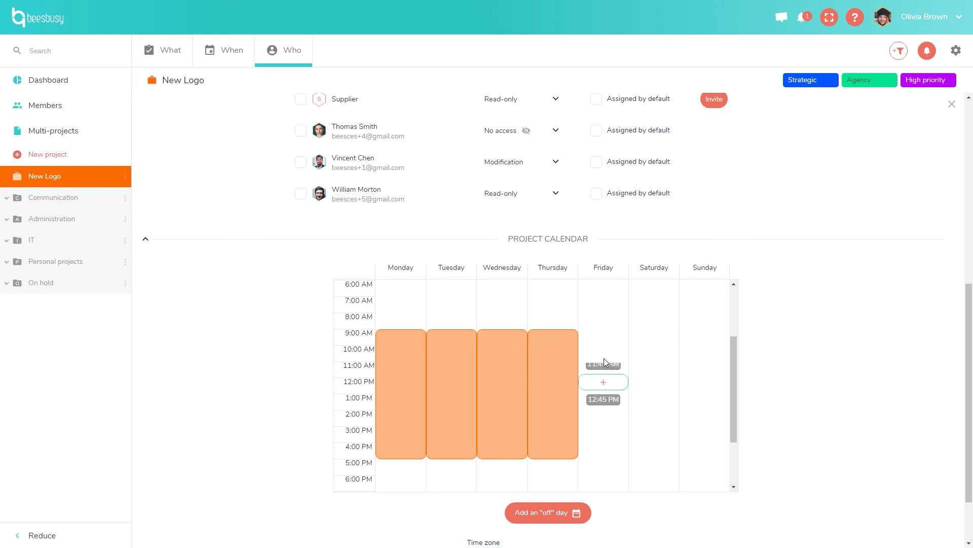
Redraw Friday's working block from 9 AM to end of day, discarding an extra 1 PM block.
{"action": "left_click", "coordinate": [608, 345]}
{"action": "left_click_drag", "start_coordinate": [610, 355], "coordinate": [611, 382]}
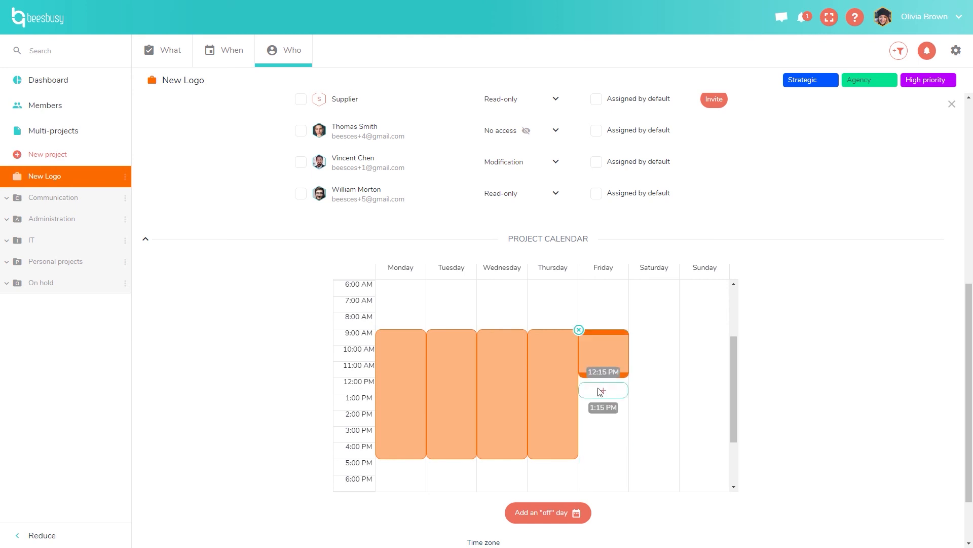
{"action": "left_click", "coordinate": [602, 400]}
{"action": "left_click_drag", "start_coordinate": [607, 412], "coordinate": [603, 459]}
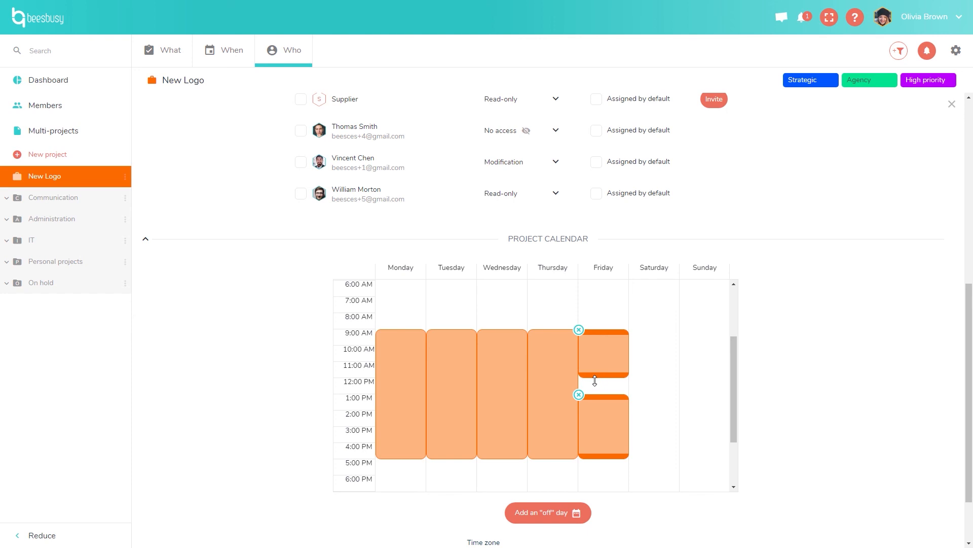
{"action": "left_click", "coordinate": [580, 395]}
{"action": "left_click_drag", "start_coordinate": [597, 378], "coordinate": [607, 459]}
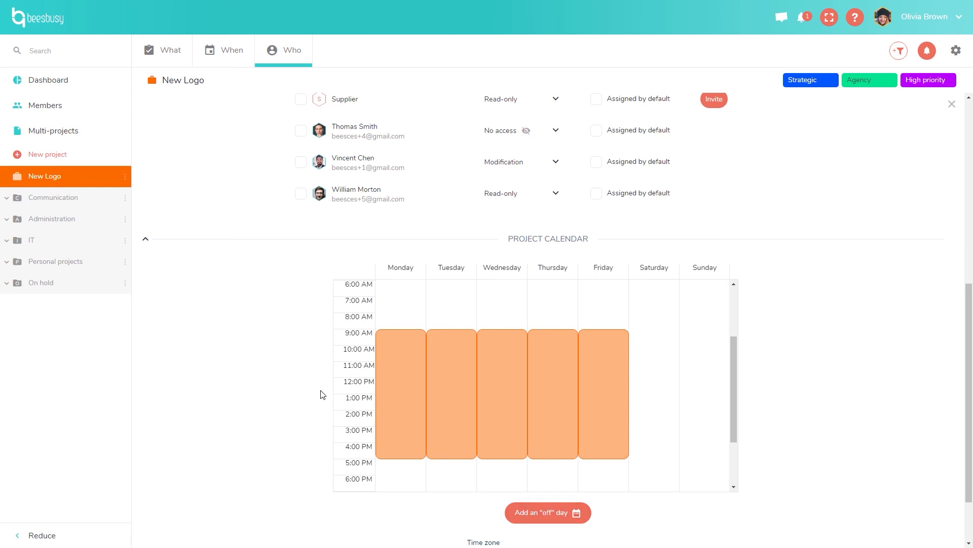
Compare the Monday and Friday blocks, then scroll down to the Time zone settings.
{"action": "left_click", "coordinate": [402, 374]}
{"action": "left_click", "coordinate": [620, 382]}
{"action": "left_click_drag", "start_coordinate": [970, 426], "coordinate": [971, 462]}
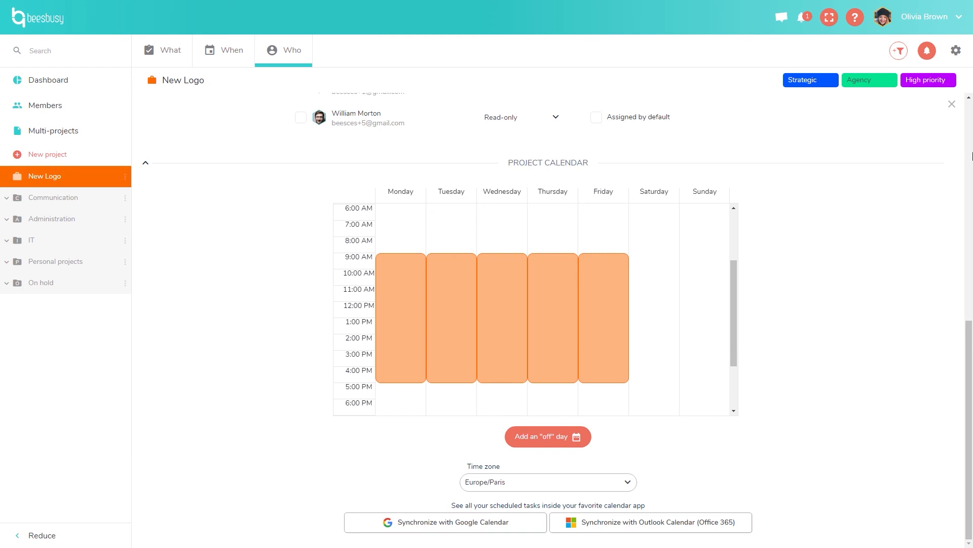
Close the project settings panel and switch to the New Logo kanban board.
{"action": "left_click", "coordinate": [952, 104]}
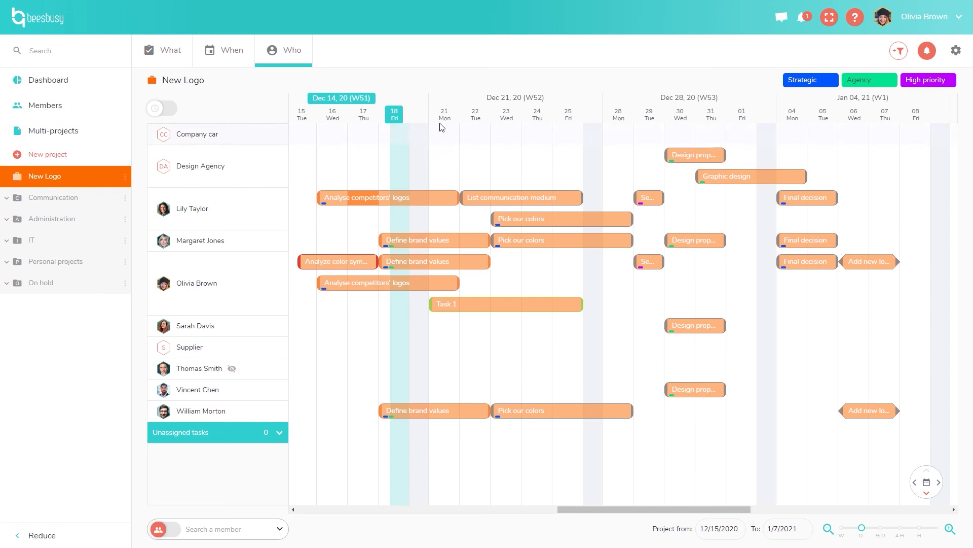
{"action": "left_click", "coordinate": [140, 51]}
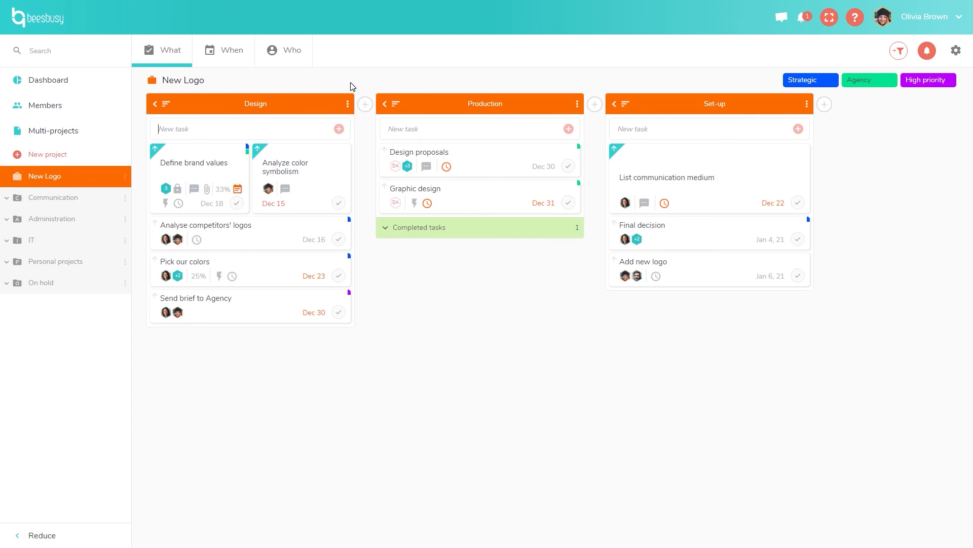
{"action": "left_click", "coordinate": [352, 103]}
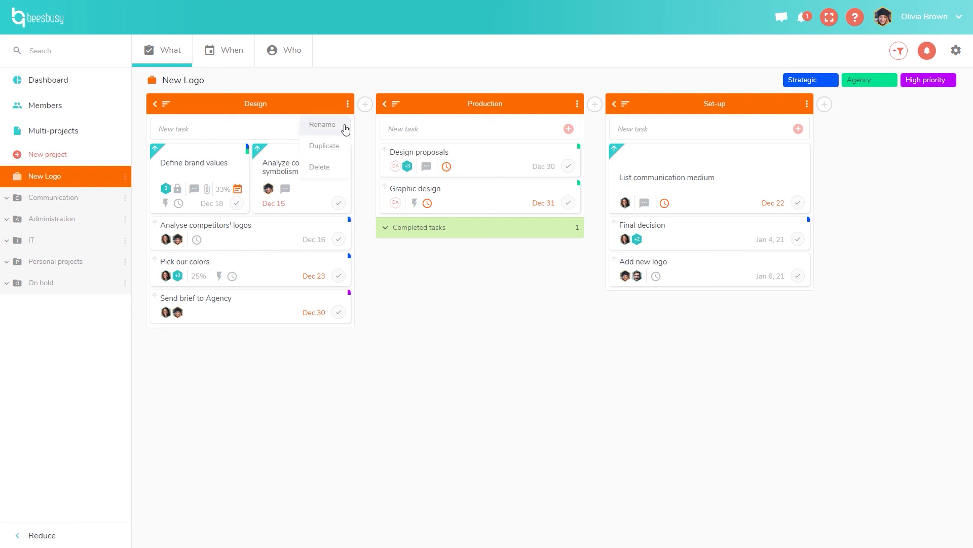
{"action": "left_click", "coordinate": [341, 147]}
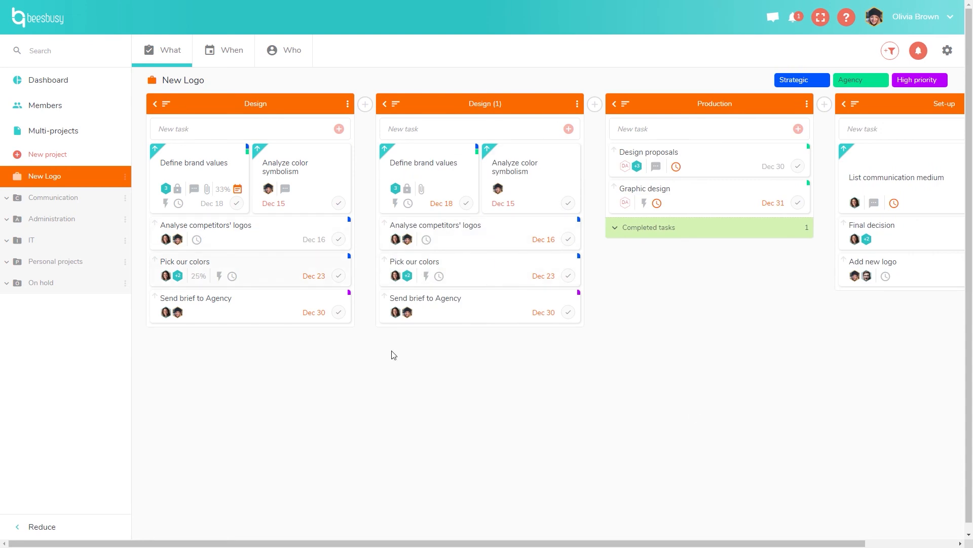
{"action": "left_click_drag", "start_coordinate": [514, 111], "coordinate": [555, 118]}
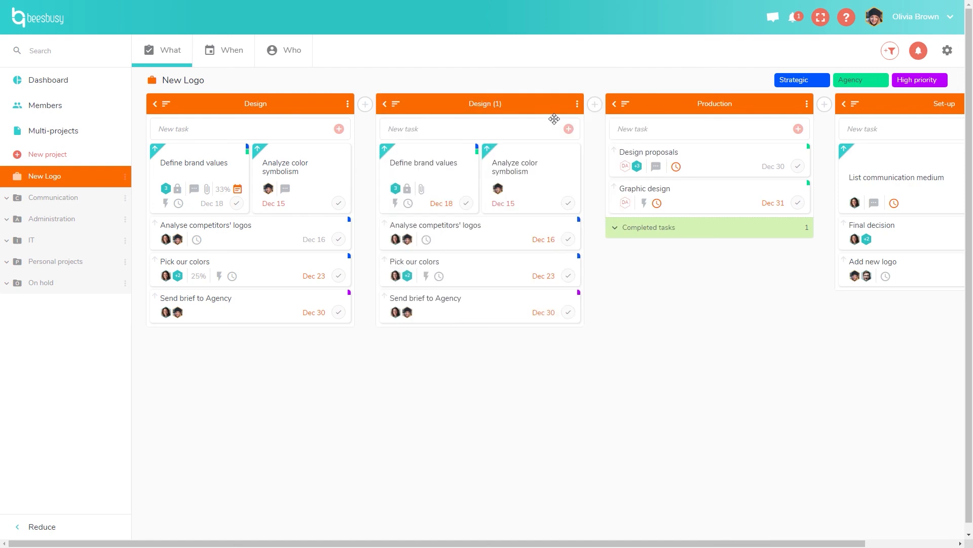
{"action": "left_click", "coordinate": [578, 105]}
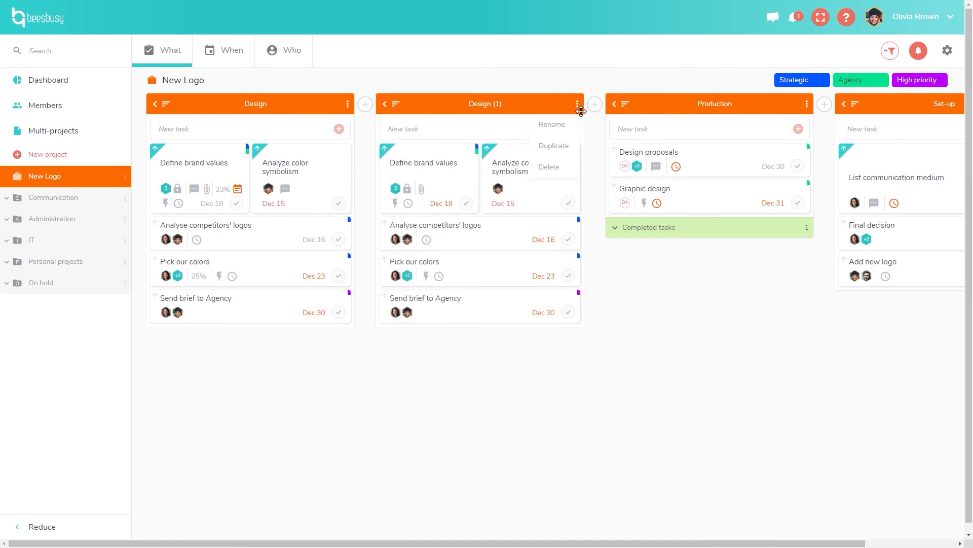
{"action": "left_click", "coordinate": [558, 168]}
{"action": "left_click", "coordinate": [560, 169]}
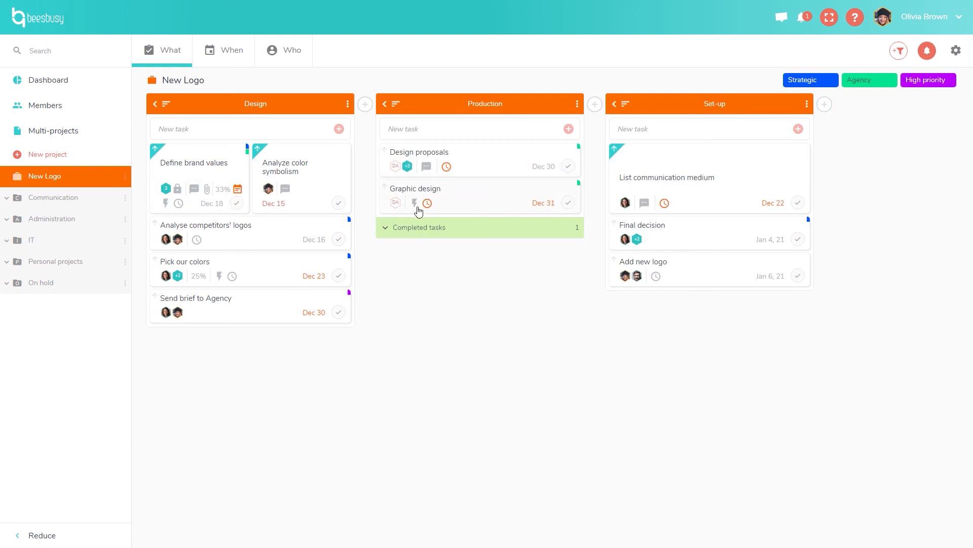
{"action": "left_click", "coordinate": [491, 167]}
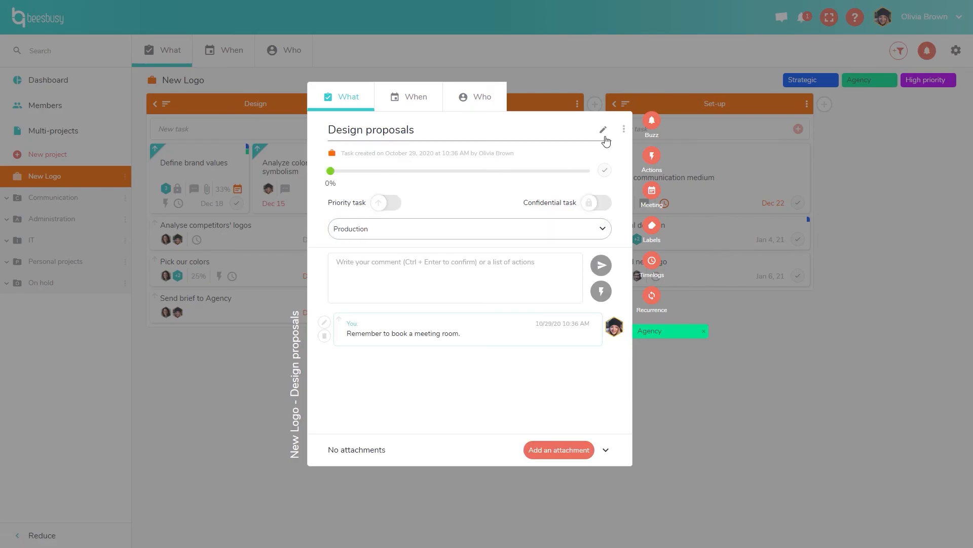
{"action": "left_click", "coordinate": [624, 129]}
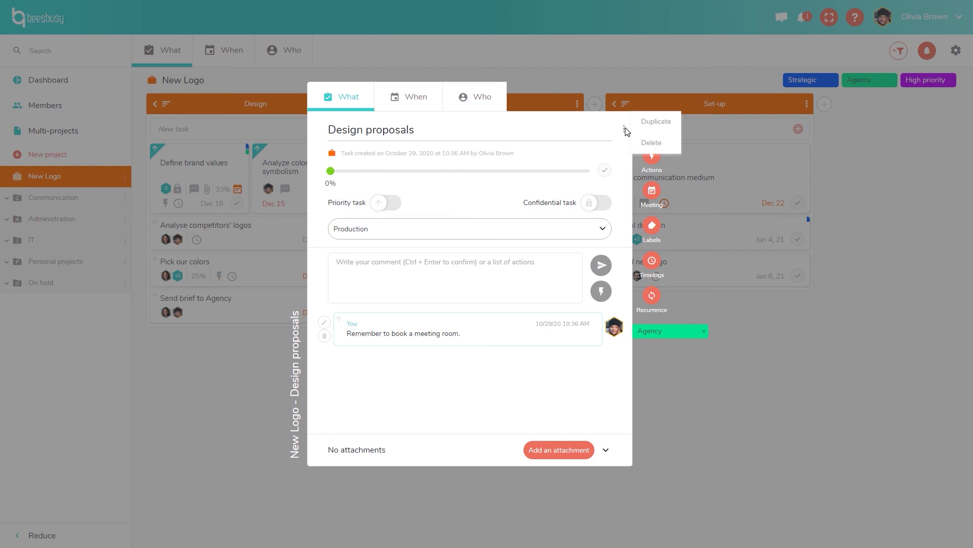
{"action": "left_click", "coordinate": [622, 71]}
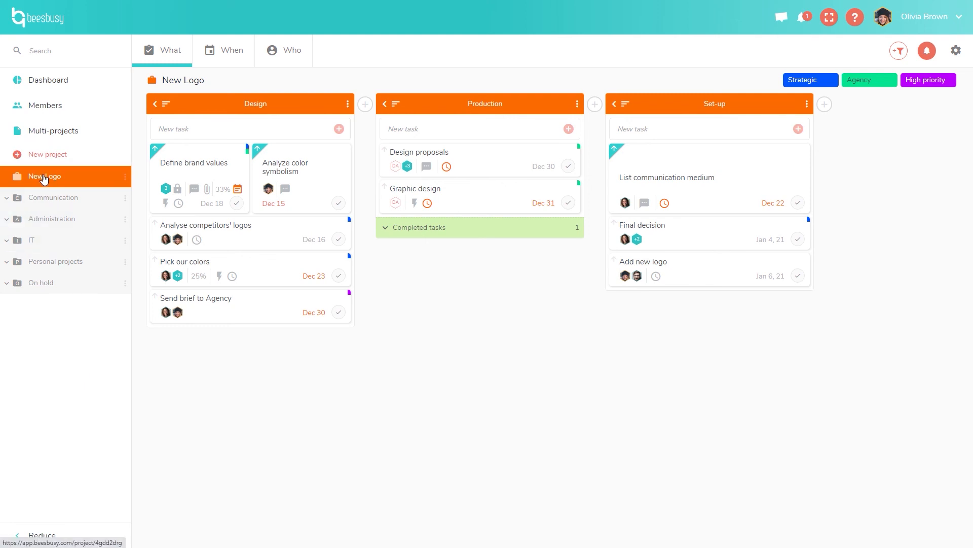
Expand Administration, open Administrative tasks then Recruitment process, and show its kanban board.
{"action": "left_click", "coordinate": [8, 220]}
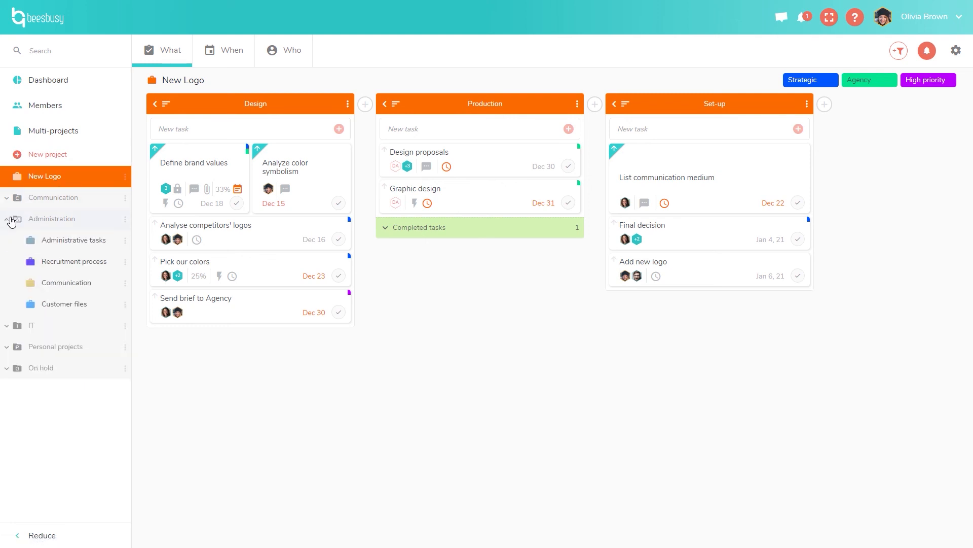
{"action": "left_click", "coordinate": [52, 244]}
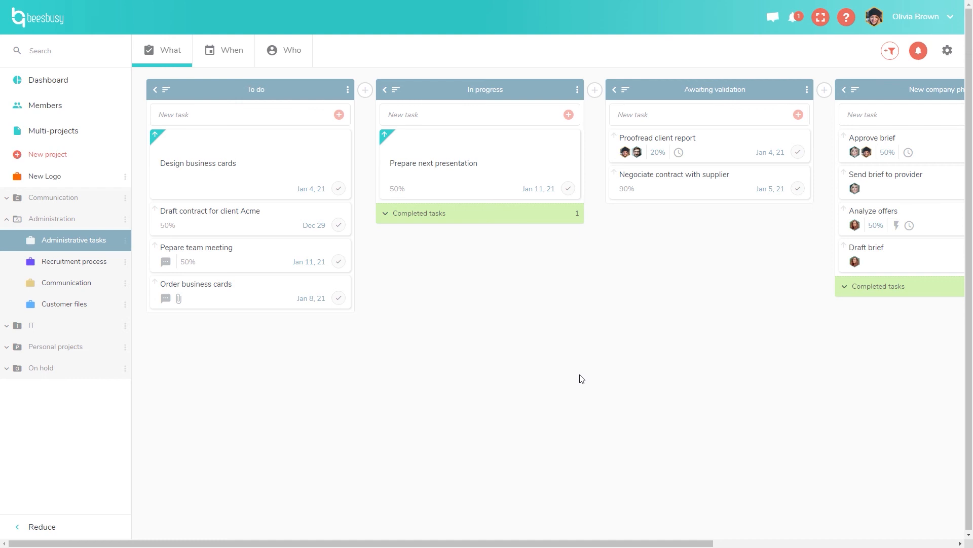
{"action": "left_click", "coordinate": [90, 269]}
{"action": "left_click", "coordinate": [173, 56]}
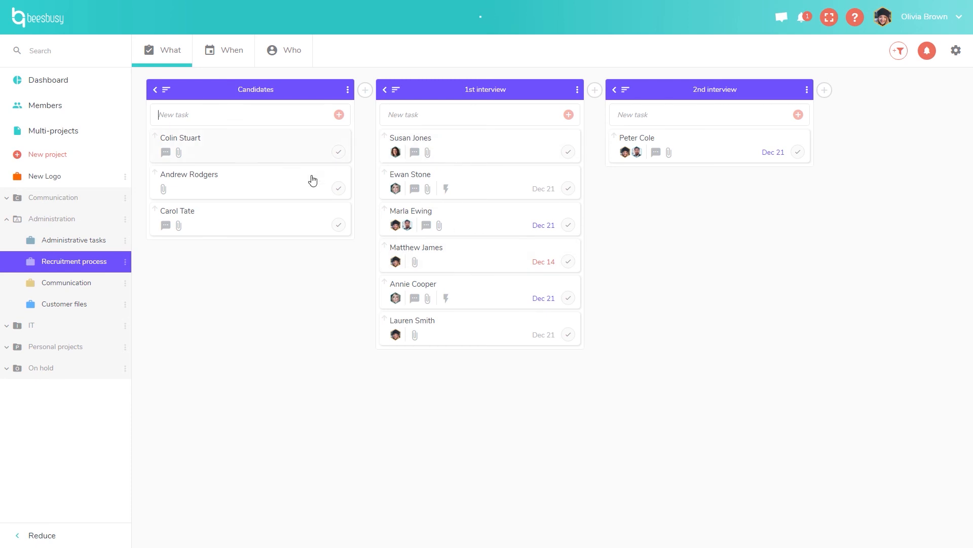
Review the first 1st-interview candidate's attachments, then drag the card into 2nd interview.
{"action": "left_click", "coordinate": [444, 152]}
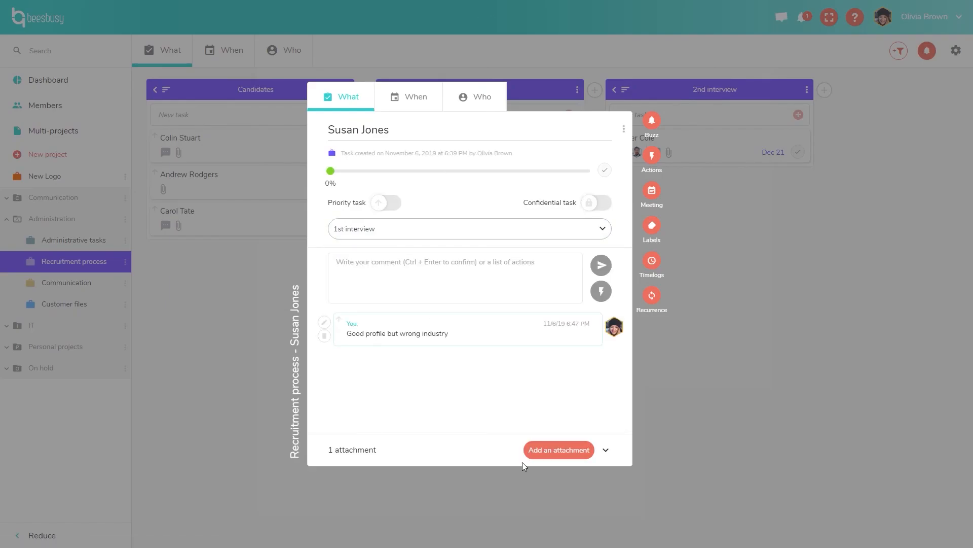
{"action": "left_click", "coordinate": [606, 450]}
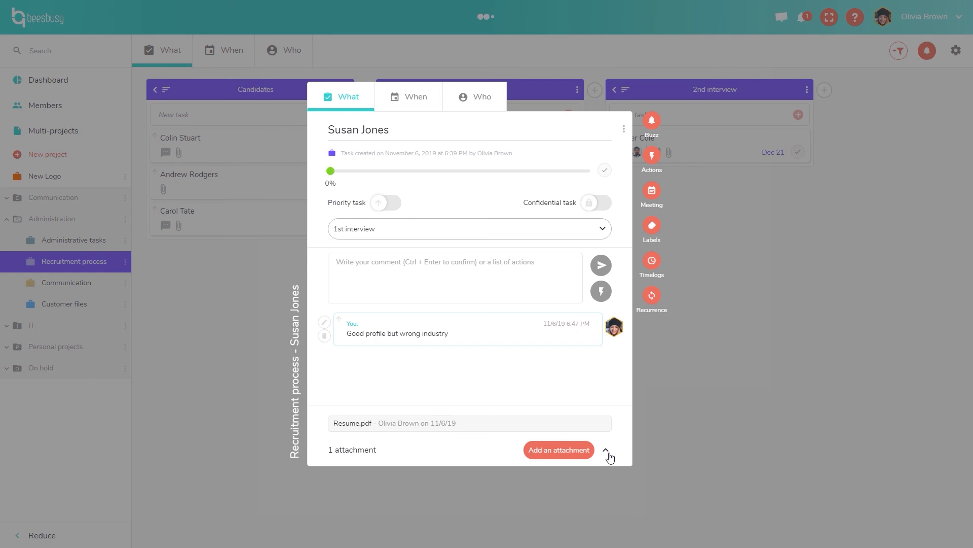
{"action": "left_click", "coordinate": [686, 391]}
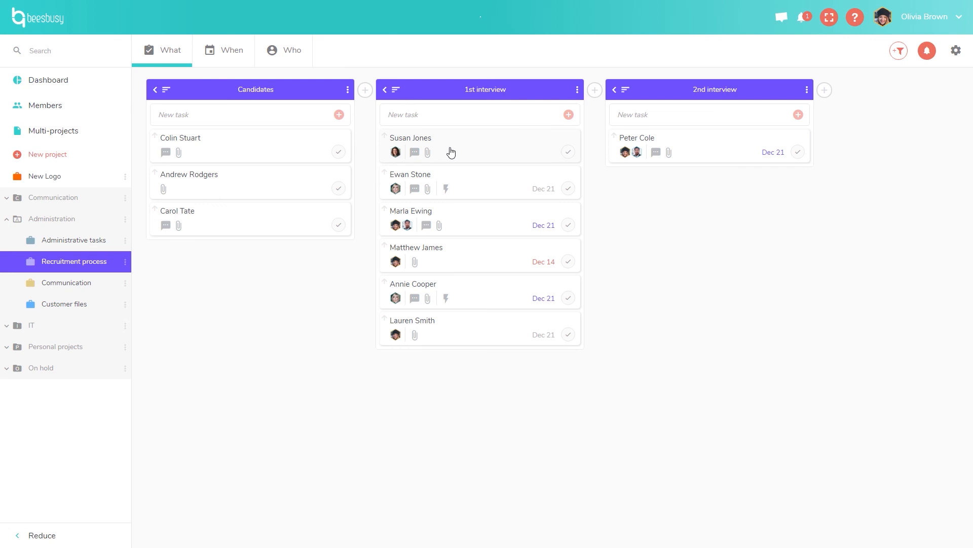
{"action": "left_click_drag", "start_coordinate": [451, 151], "coordinate": [687, 206]}
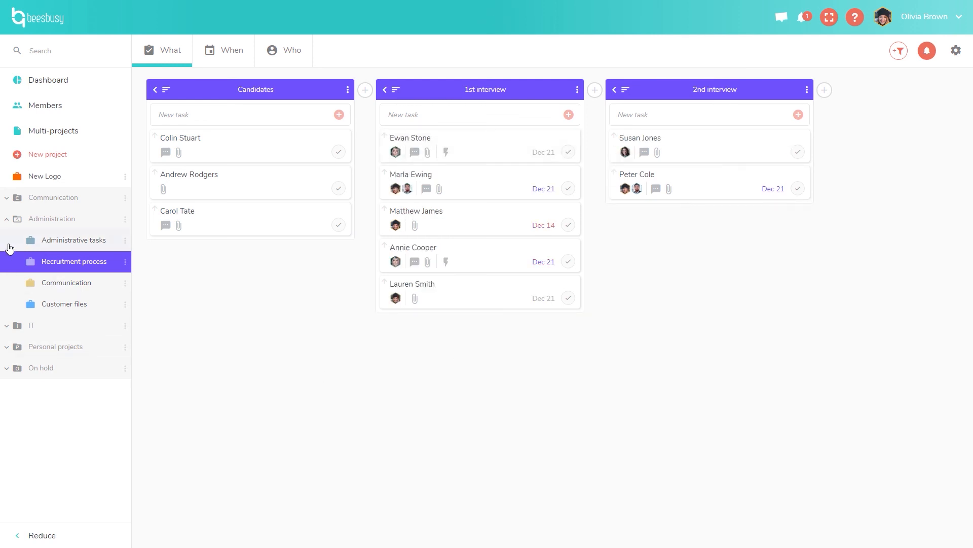
Browse the Wedding and Shopping list boards, collapse the sidebar groups, and open Multi-projects.
{"action": "left_click", "coordinate": [10, 351]}
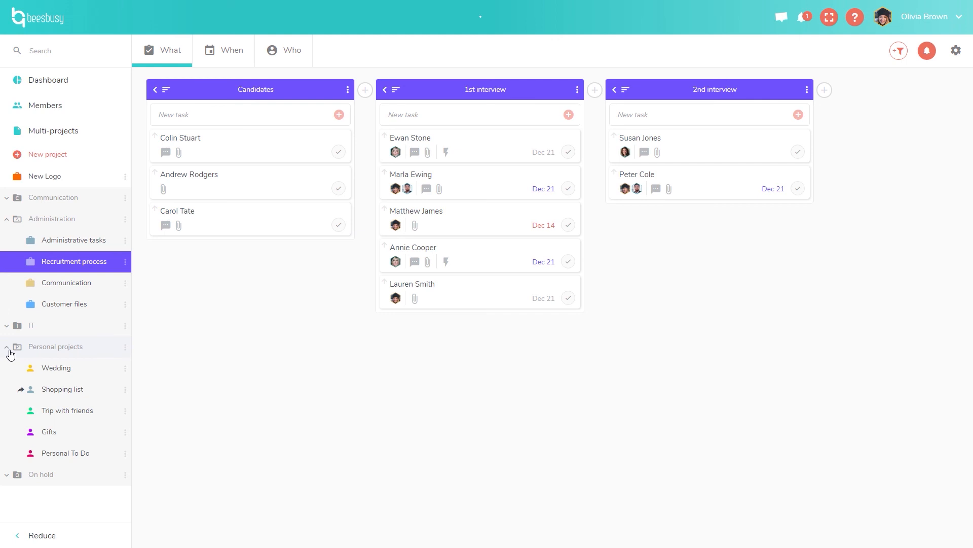
{"action": "left_click", "coordinate": [66, 379]}
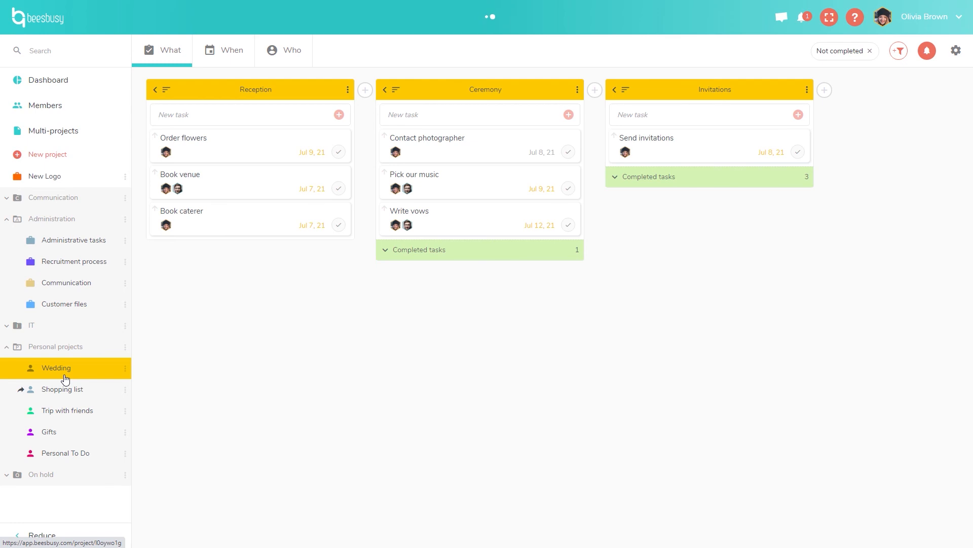
{"action": "left_click", "coordinate": [65, 391]}
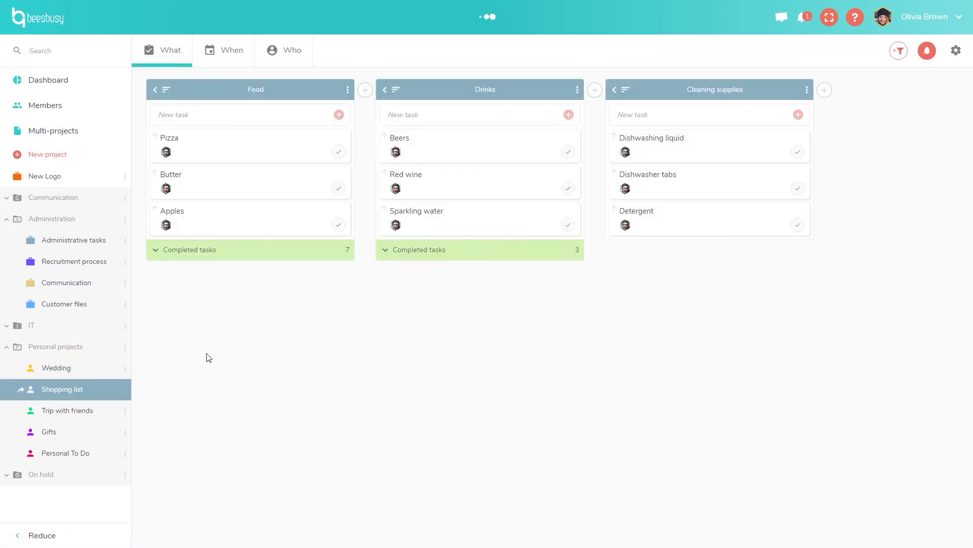
{"action": "left_click", "coordinate": [35, 346]}
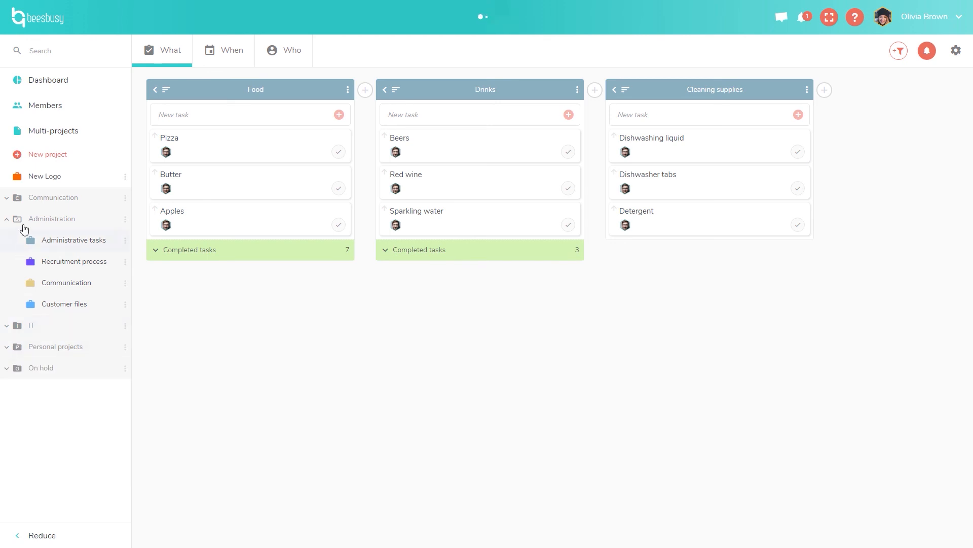
{"action": "left_click", "coordinate": [25, 223]}
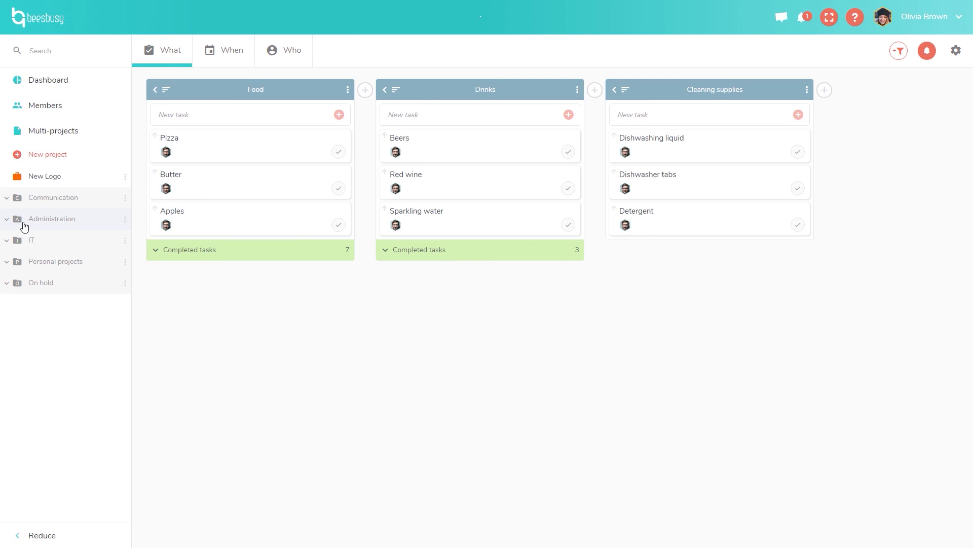
{"action": "left_click", "coordinate": [67, 134]}
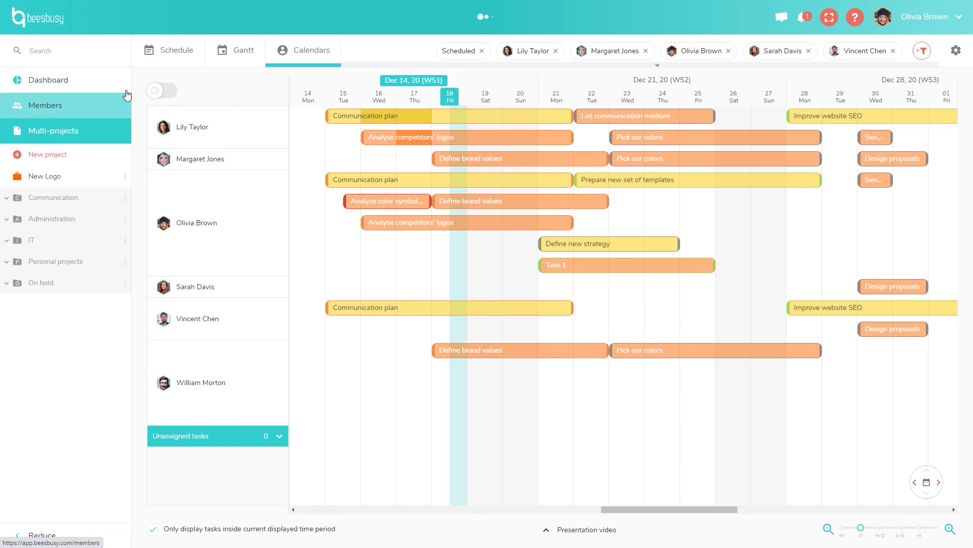
In the Schedule view, show all filters and drag Task 1 to start Dec 23, then switch to Gantt.
{"action": "left_click", "coordinate": [167, 60]}
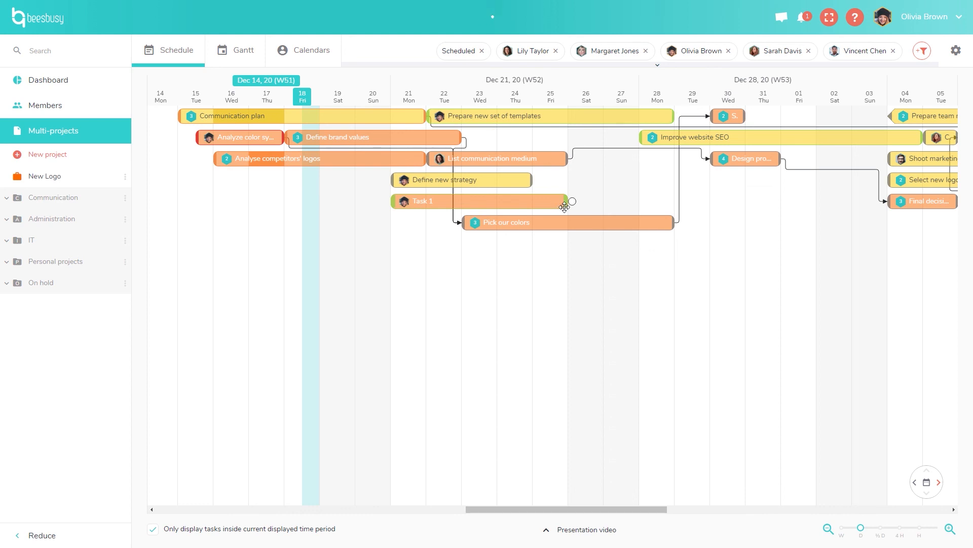
{"action": "left_click", "coordinate": [906, 67]}
{"action": "left_click_drag", "start_coordinate": [507, 203], "coordinate": [592, 209]}
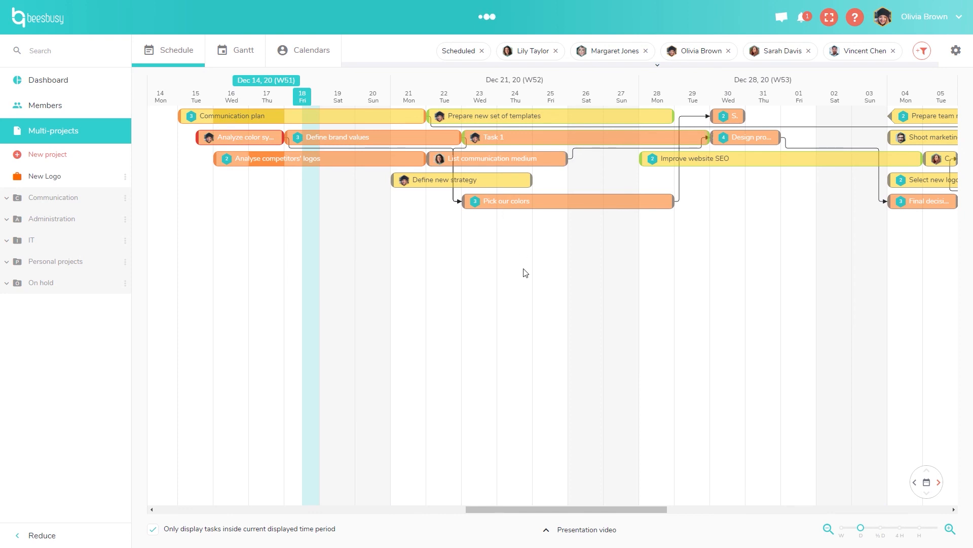
{"action": "left_click", "coordinate": [229, 63]}
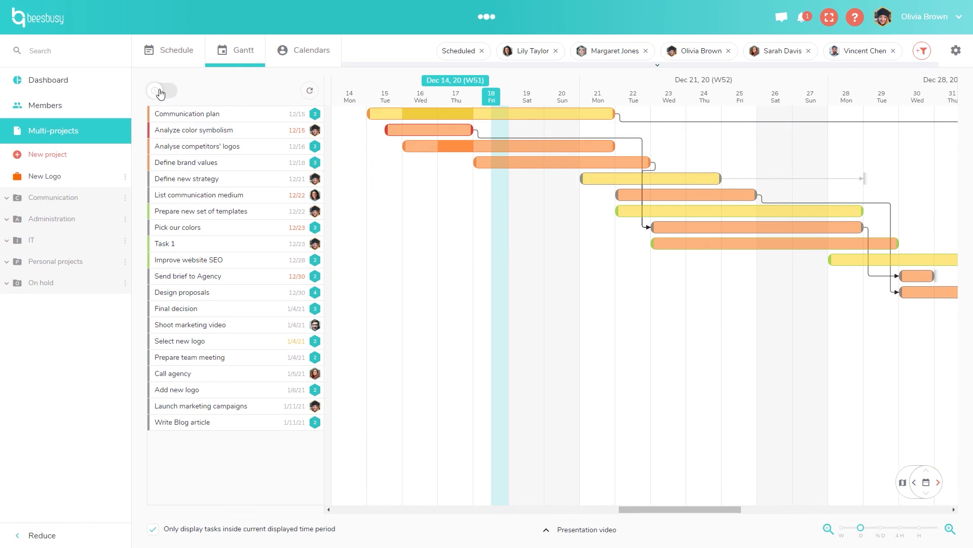
Turn on time tracking and collapse or expand the New Logo and Marketing rows to review totals.
{"action": "left_click", "coordinate": [161, 93]}
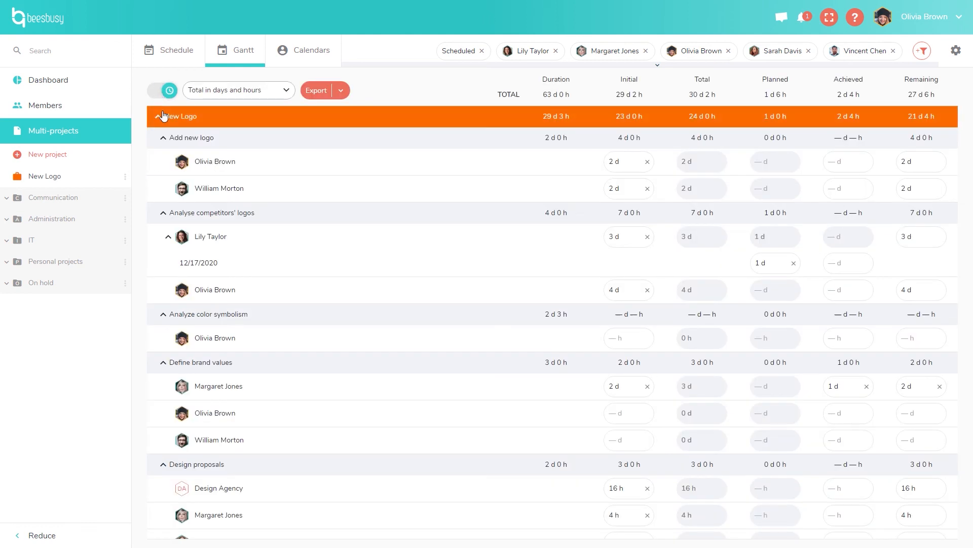
{"action": "left_click", "coordinate": [159, 117]}
{"action": "left_click", "coordinate": [160, 138]}
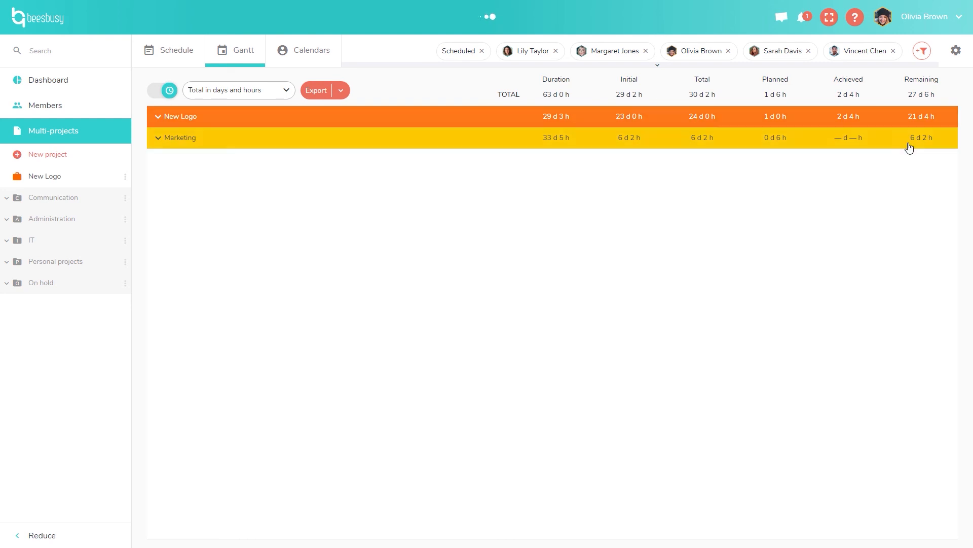
{"action": "left_click", "coordinate": [164, 122]}
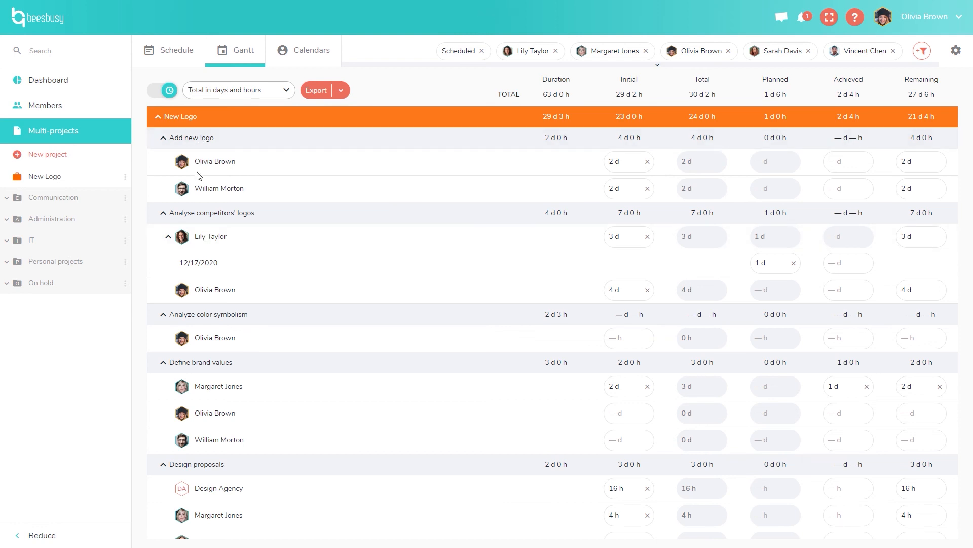
Check the totals format and Export options without changes, then return to the Calendars view.
{"action": "left_click", "coordinate": [261, 101]}
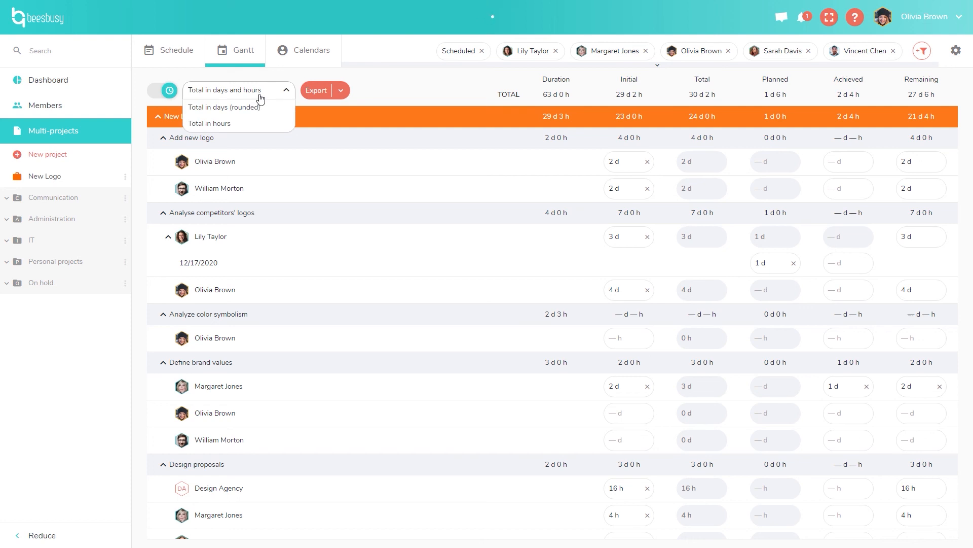
{"action": "left_click", "coordinate": [387, 91]}
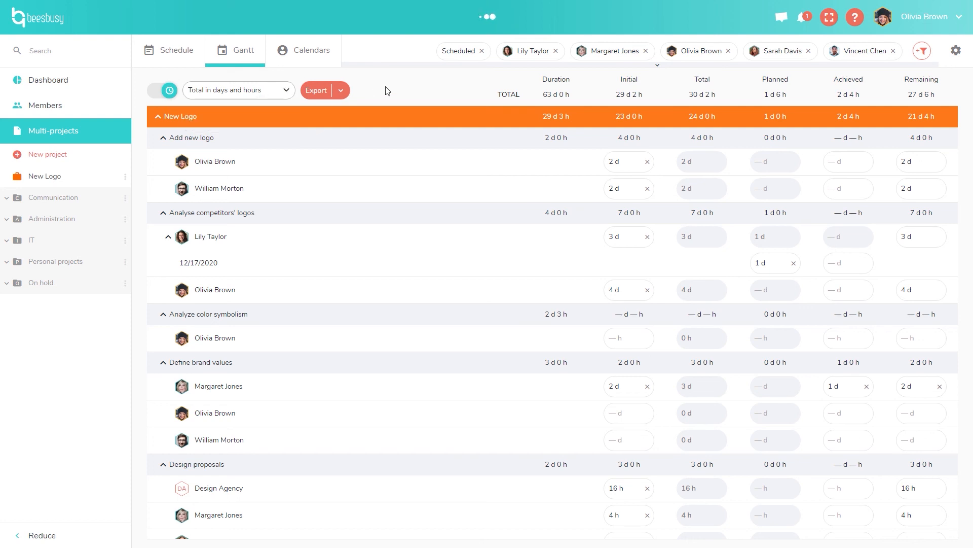
{"action": "left_click", "coordinate": [349, 93]}
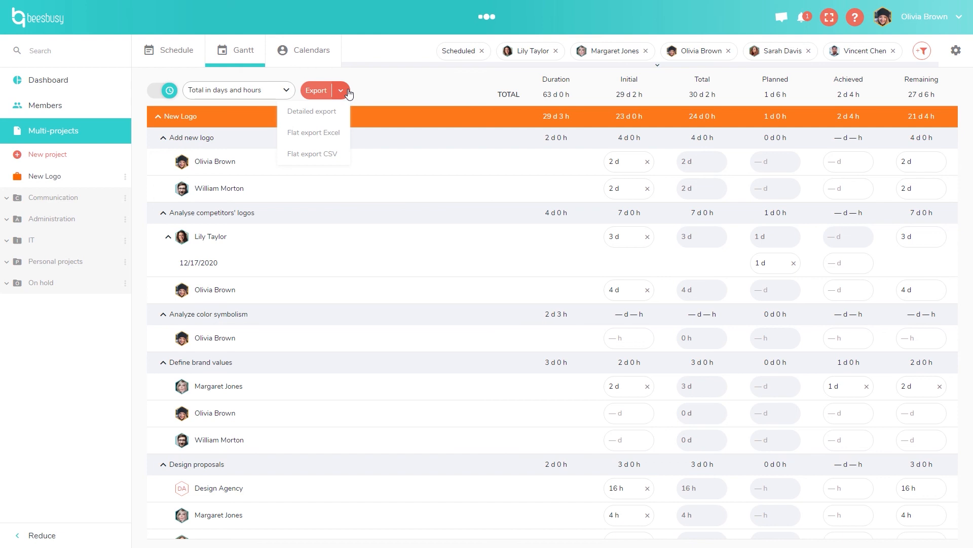
{"action": "left_click", "coordinate": [381, 94]}
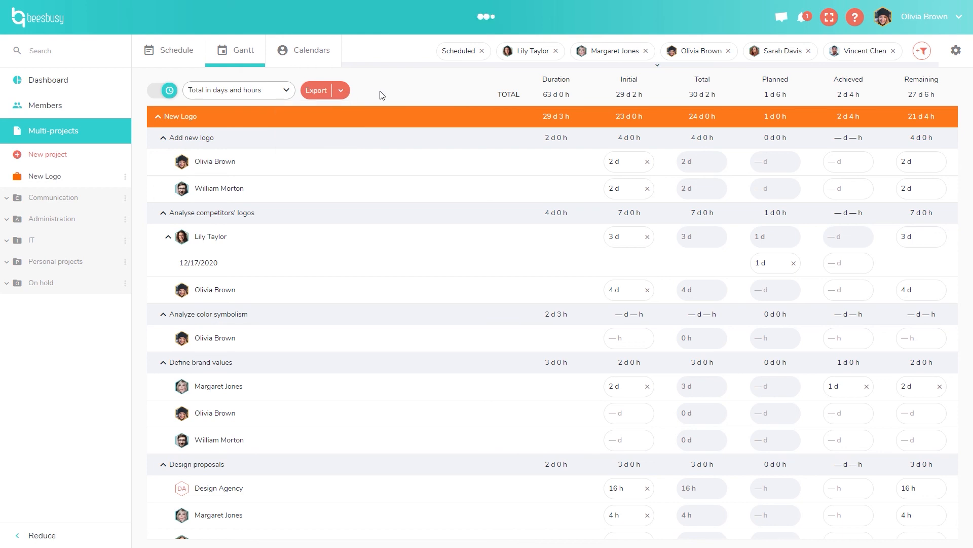
{"action": "left_click", "coordinate": [300, 60]}
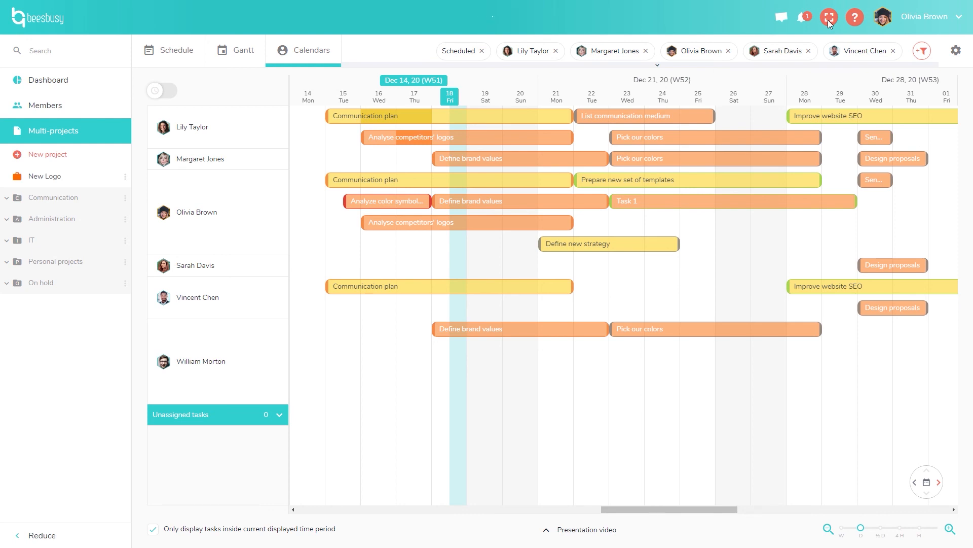
In full screen, drag Task 1 to run from Mon 28 to Fri 01, then exit full screen.
{"action": "double_click", "coordinate": [832, 25]}
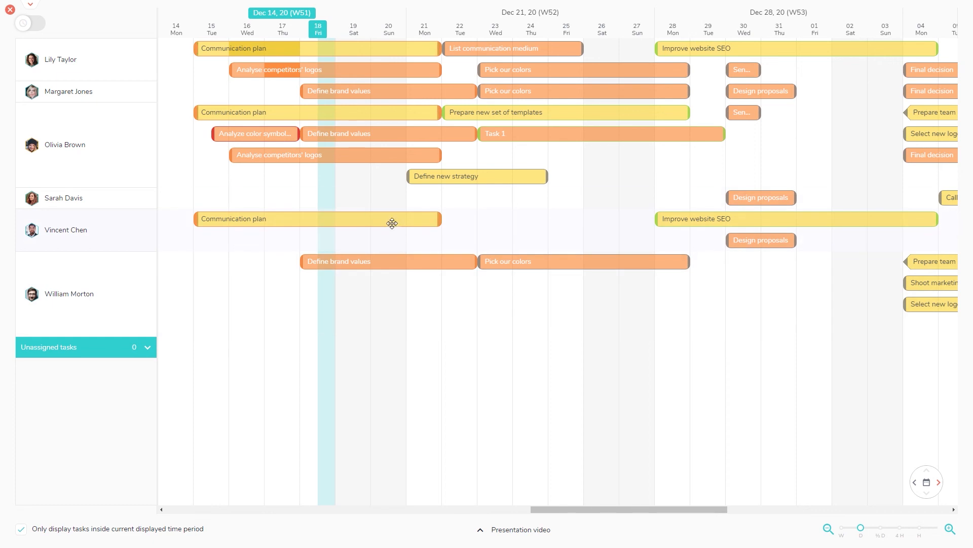
{"action": "left_click_drag", "start_coordinate": [561, 140], "coordinate": [668, 165]}
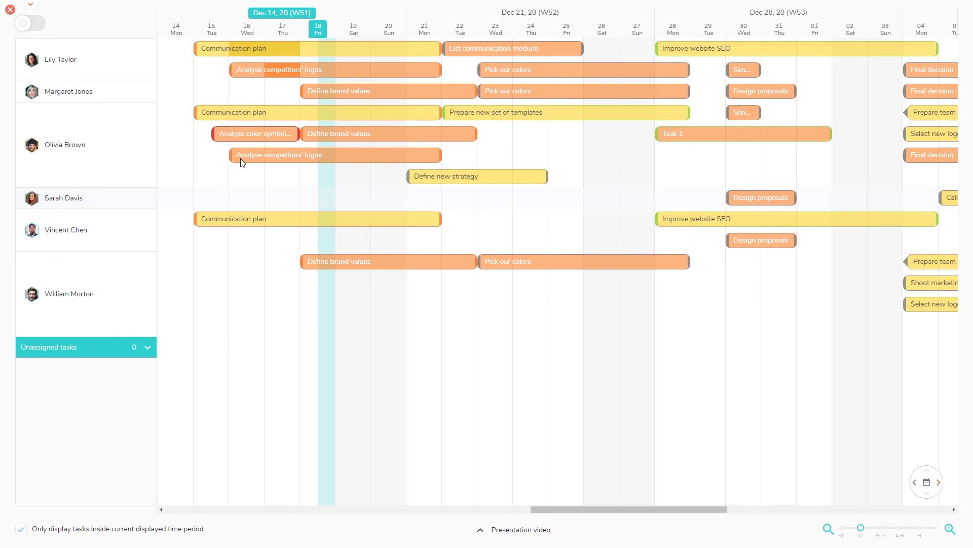
{"action": "left_click", "coordinate": [31, 6]}
{"action": "left_click", "coordinate": [10, 11]}
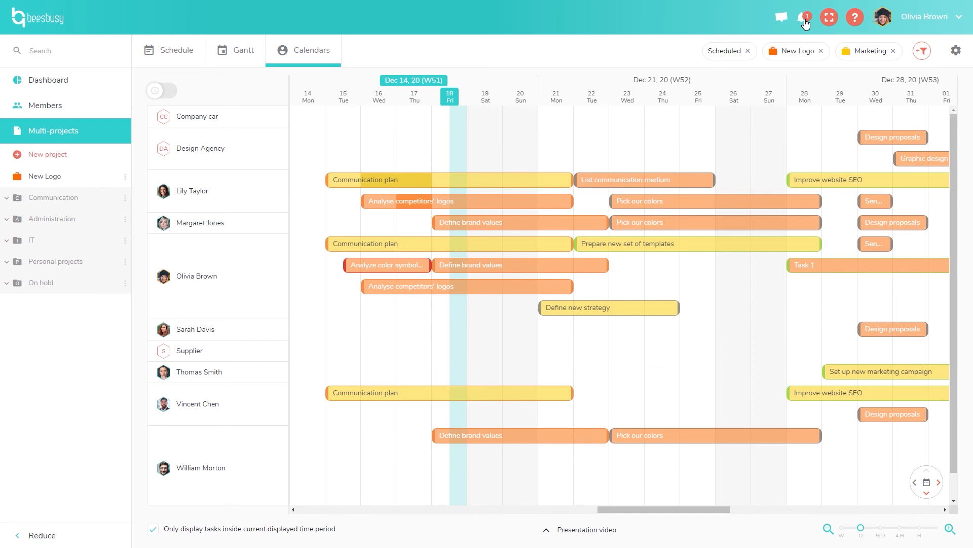
Open the notifications and expand, then collapse, the New Logo notification's activity history.
{"action": "left_click", "coordinate": [806, 23]}
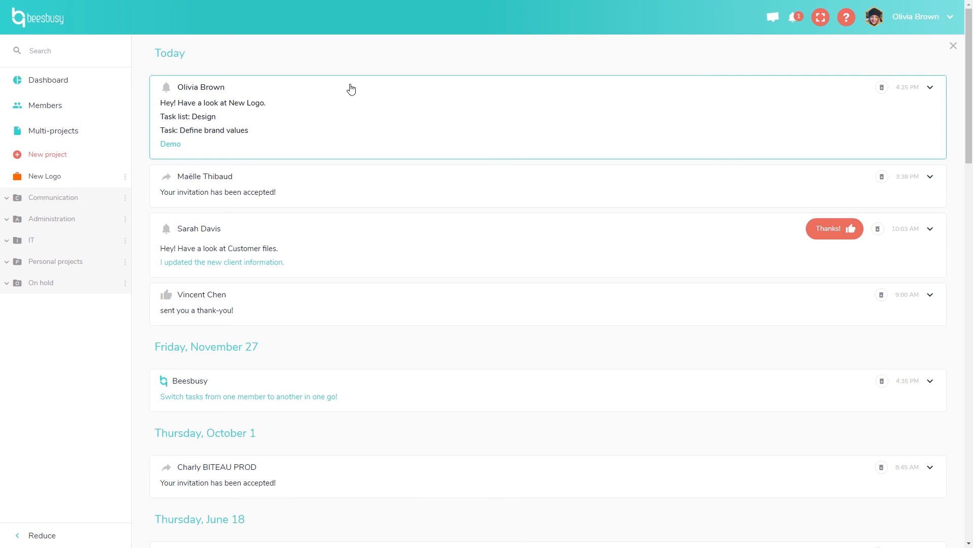
{"action": "left_click", "coordinate": [374, 116]}
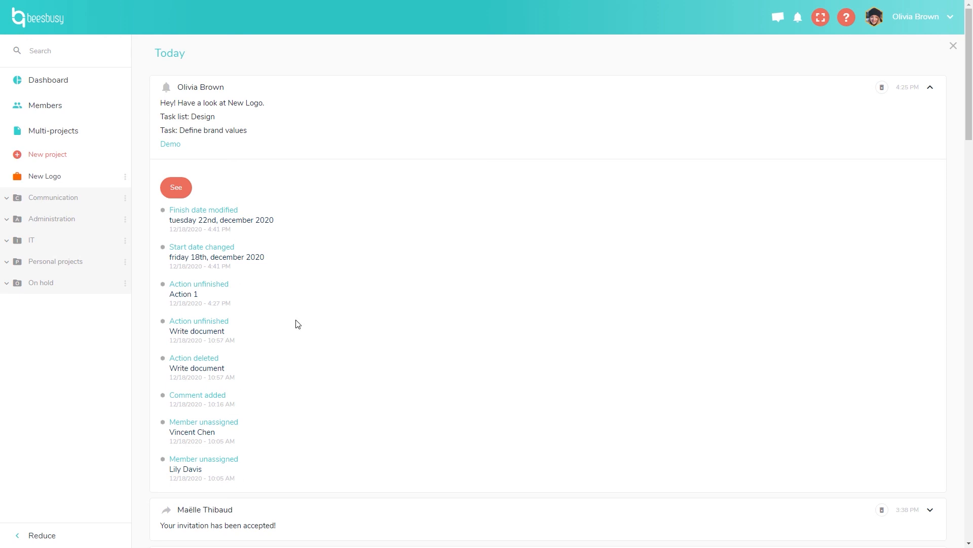
{"action": "left_click", "coordinate": [932, 88]}
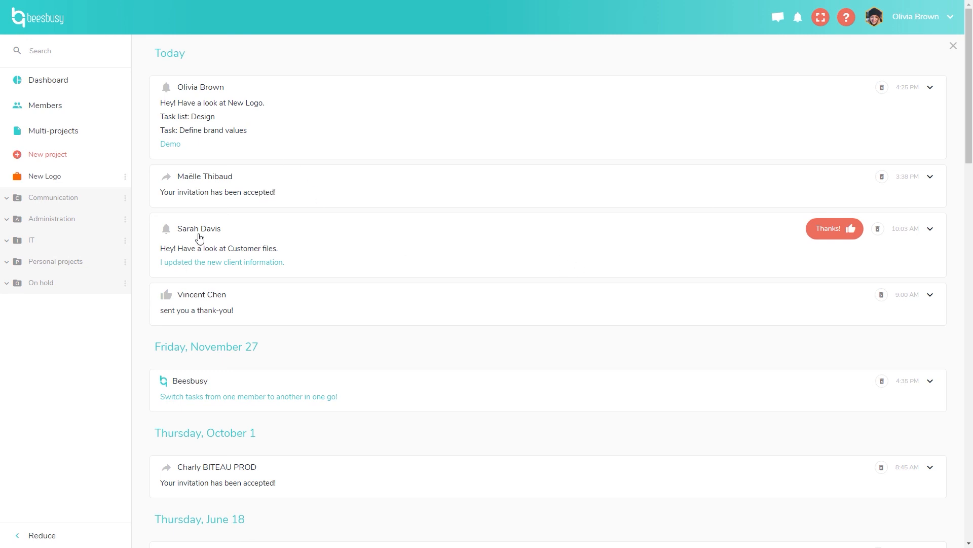
Read the teammate's thank-you message, close it, and scroll down the notifications feed.
{"action": "left_click", "coordinate": [193, 312]}
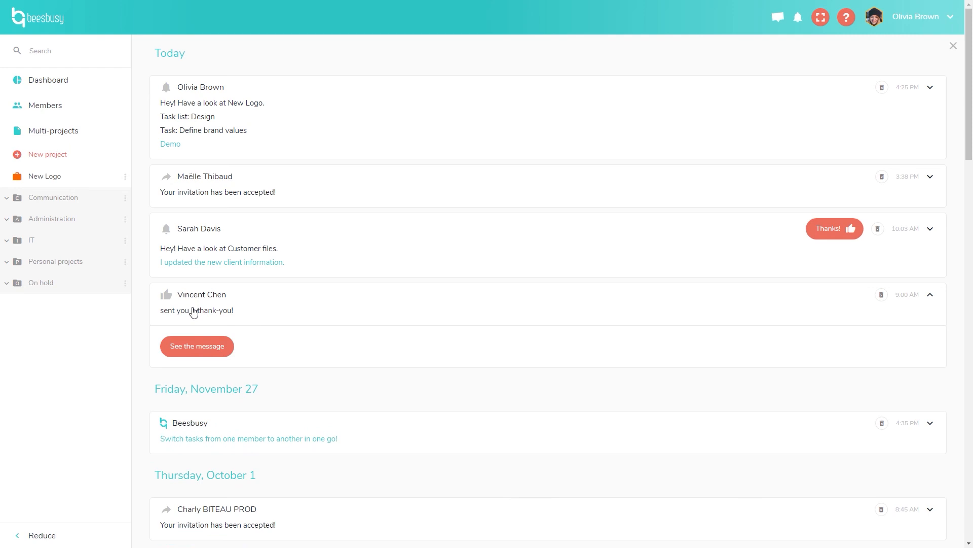
{"action": "left_click", "coordinate": [191, 341]}
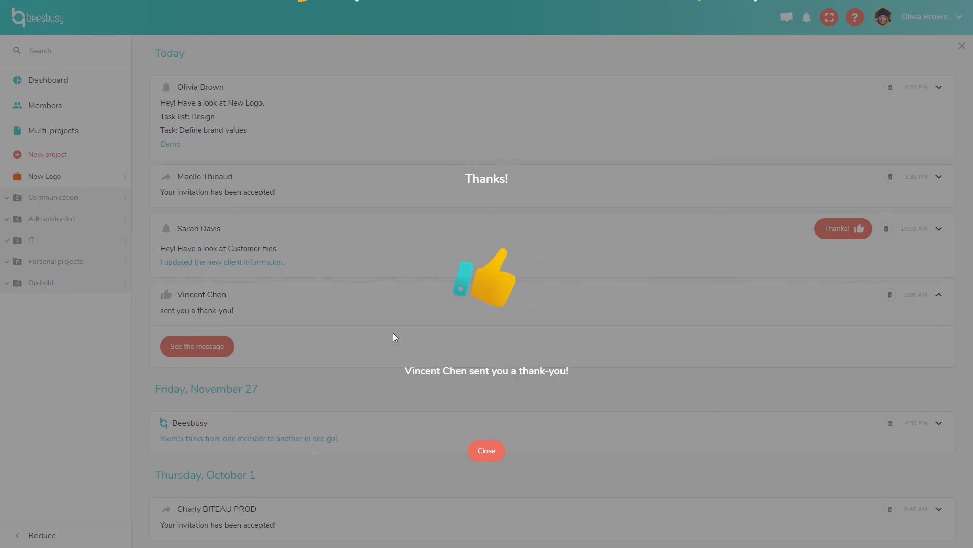
{"action": "left_click", "coordinate": [496, 452]}
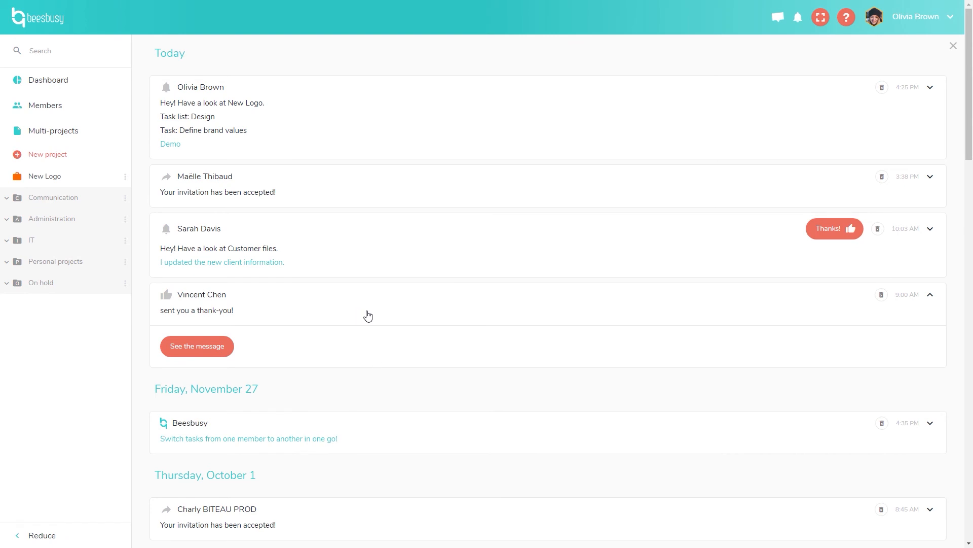
{"action": "scroll", "coordinate": [368, 317], "scroll_direction": "down", "scroll_amount": 3}
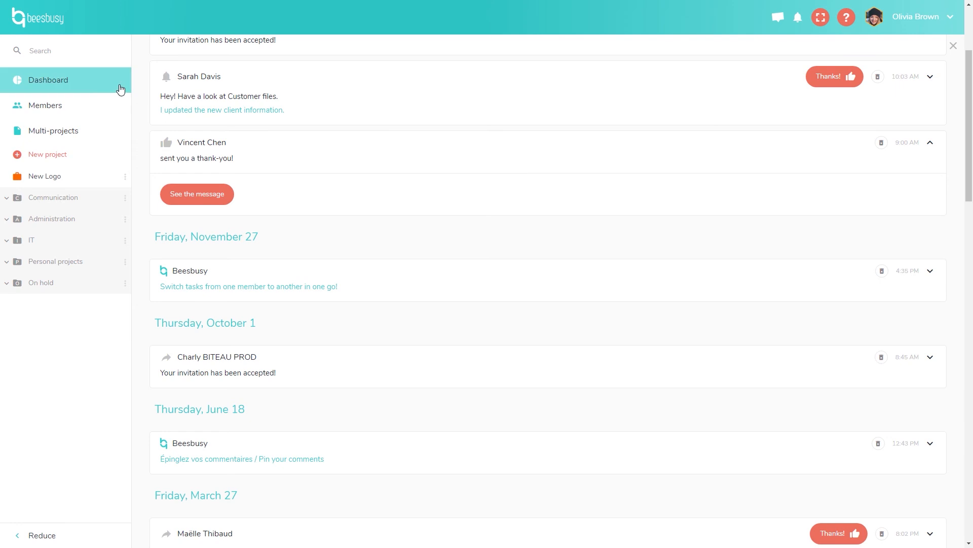
Go to the Dashboard and start adding another list, then cancel it.
{"action": "left_click", "coordinate": [98, 90]}
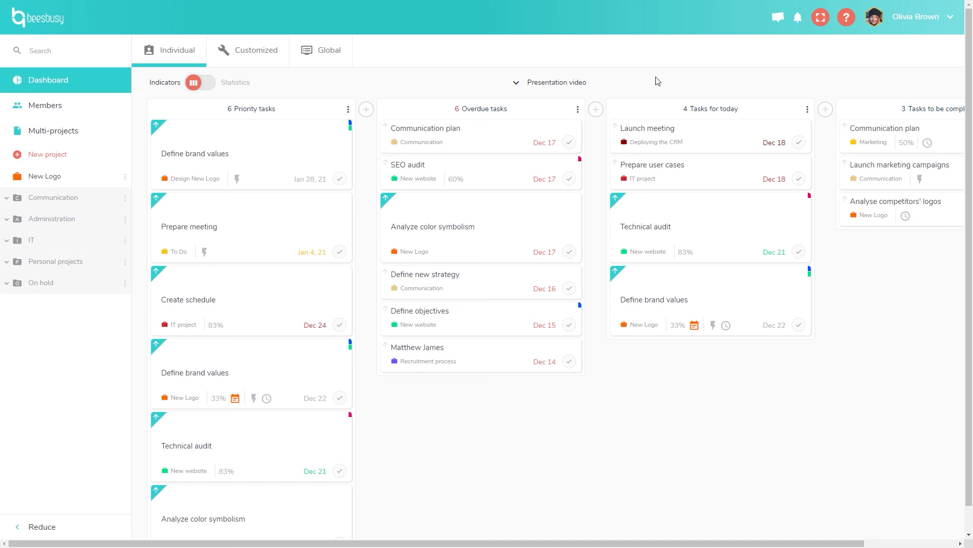
{"action": "left_click", "coordinate": [373, 112]}
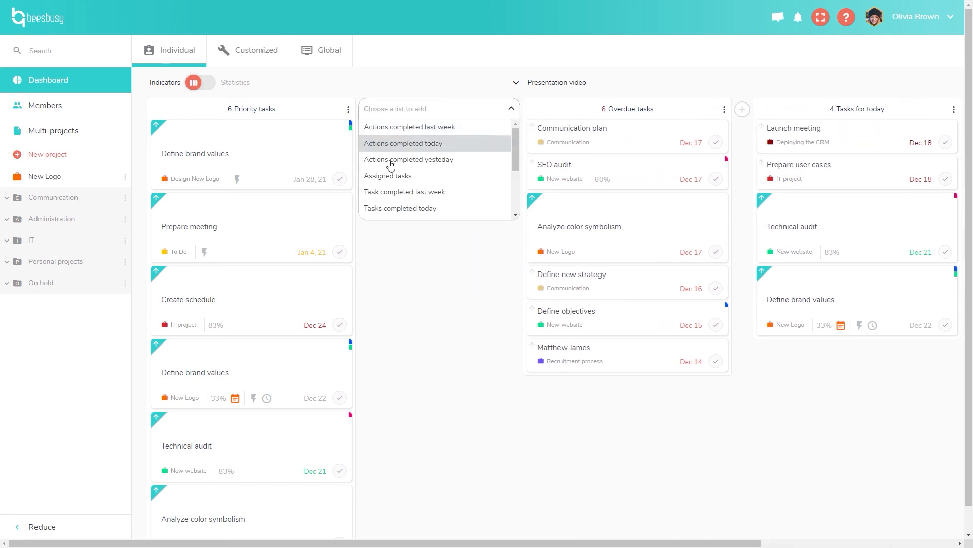
{"action": "left_click", "coordinate": [411, 82]}
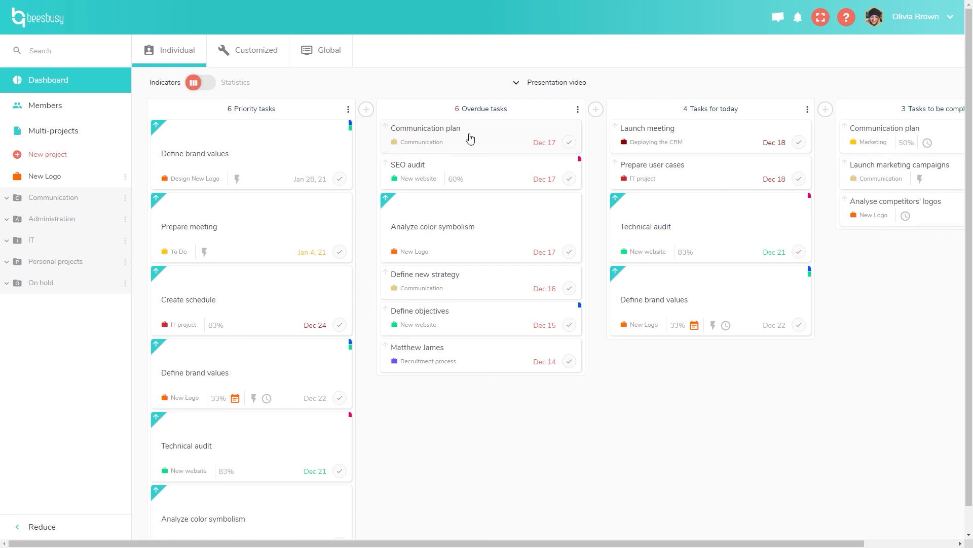
Move the Overdue tasks list after Tasks for today and show the Customized indicators.
{"action": "left_click", "coordinate": [585, 114]}
{"action": "left_click_drag", "start_coordinate": [571, 117], "coordinate": [841, 118]}
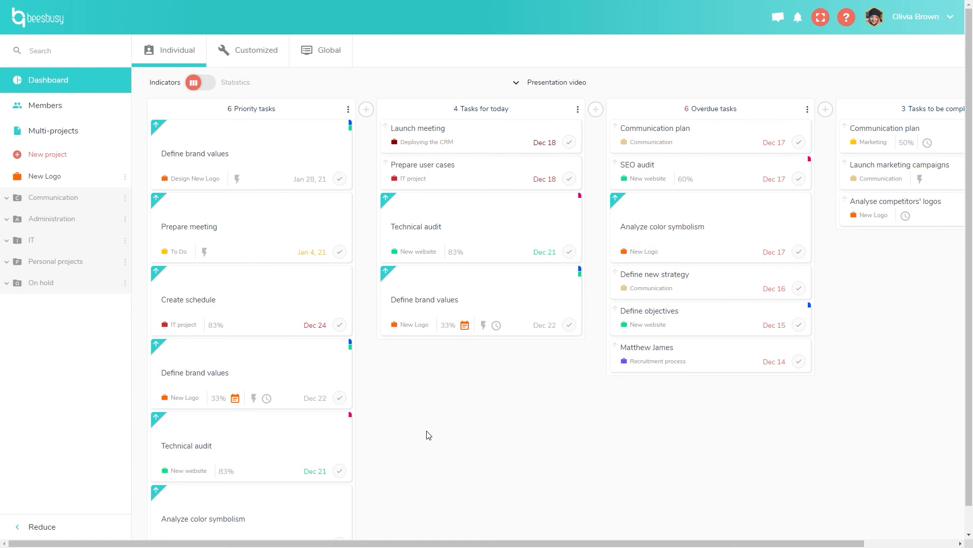
{"action": "left_click", "coordinate": [250, 47]}
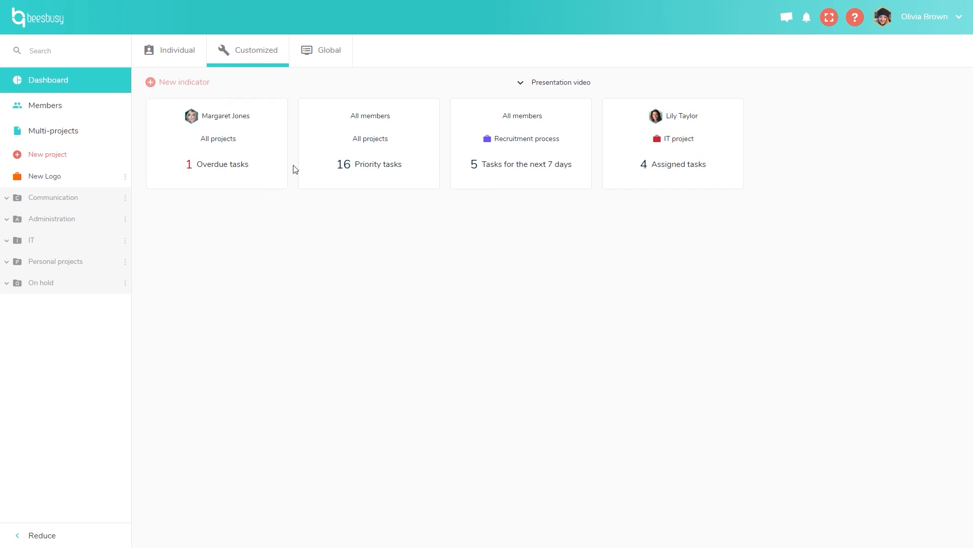
Open the Overdue tasks indicator's detail, listing Create setup process due Dec 16.
{"action": "left_click", "coordinate": [241, 148]}
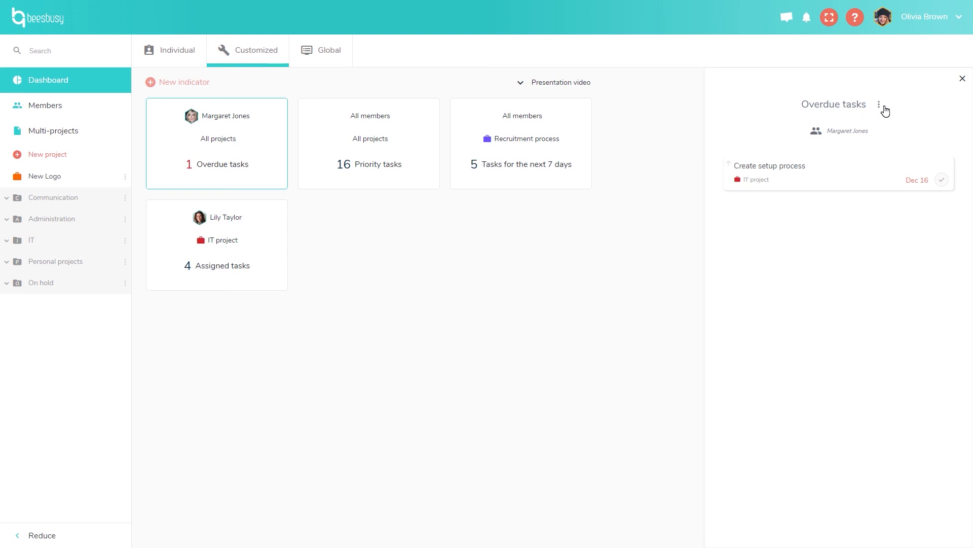
Close the overdue tasks panel and show the Global dashboard indicators.
{"action": "left_click", "coordinate": [689, 267]}
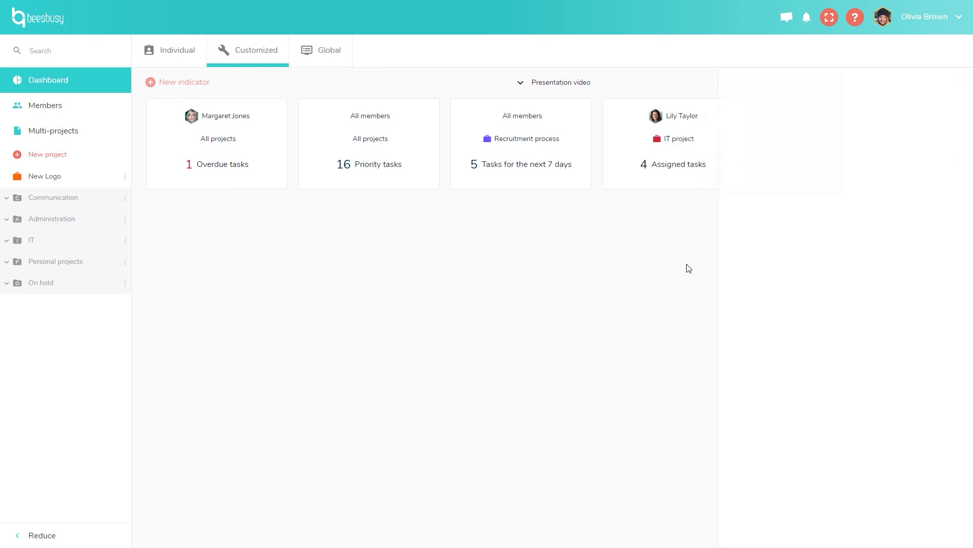
{"action": "left_click", "coordinate": [332, 56]}
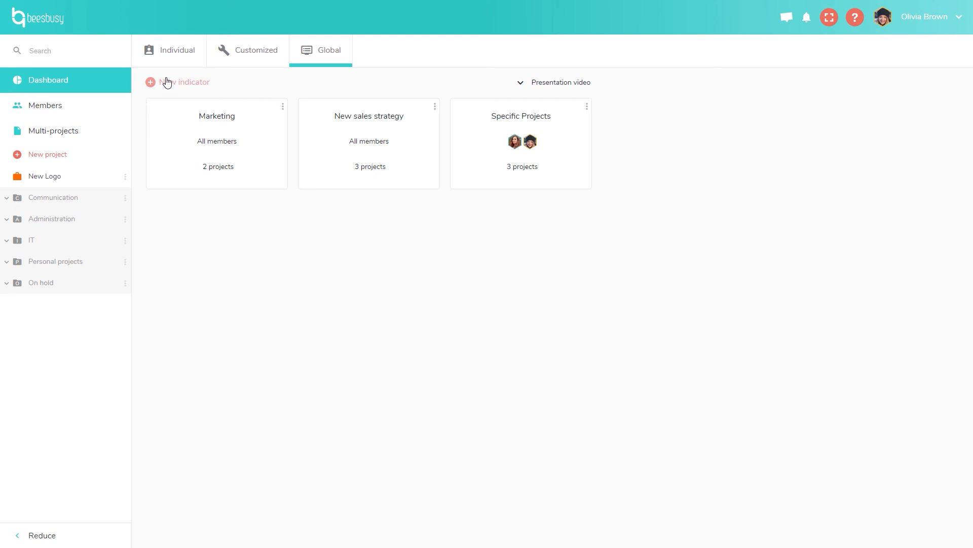
Open the Marketing indicator detail, browse New Logo's Design phase tasks, and toggle the presentation video.
{"action": "left_click", "coordinate": [243, 127]}
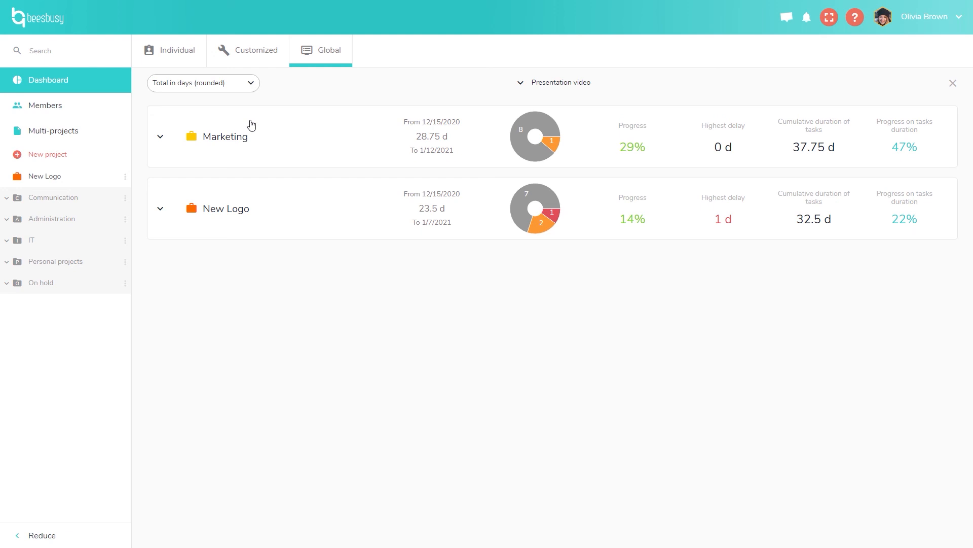
{"action": "left_click", "coordinate": [246, 218]}
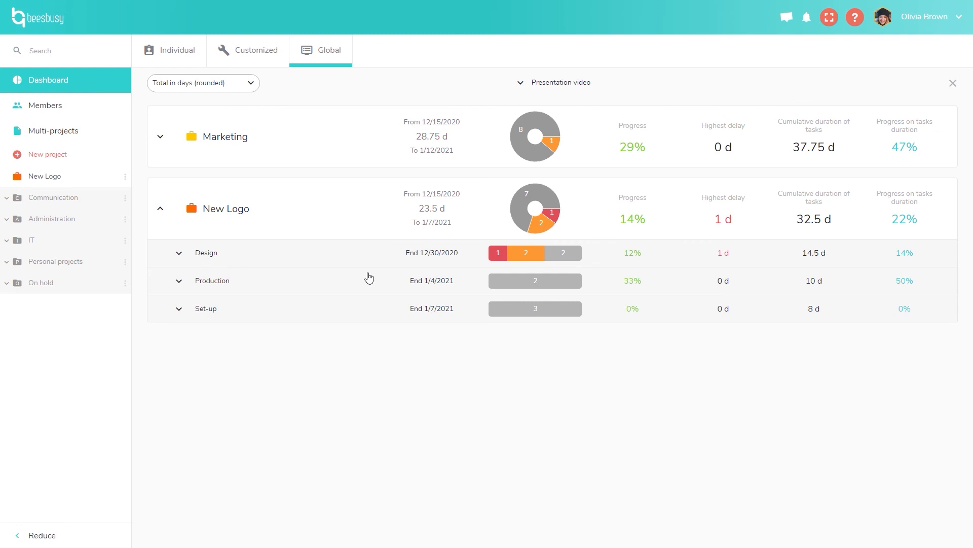
{"action": "left_click", "coordinate": [279, 257]}
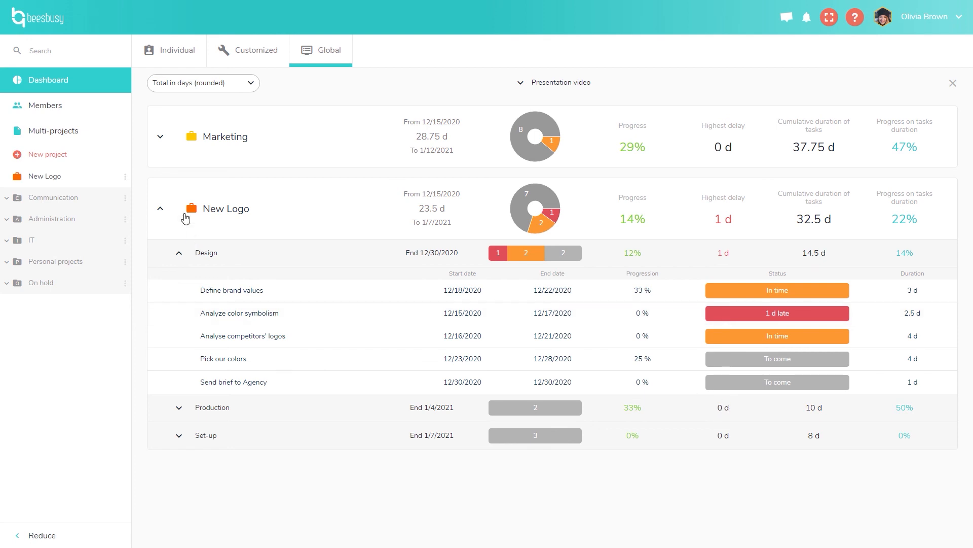
{"action": "left_click", "coordinate": [185, 218]}
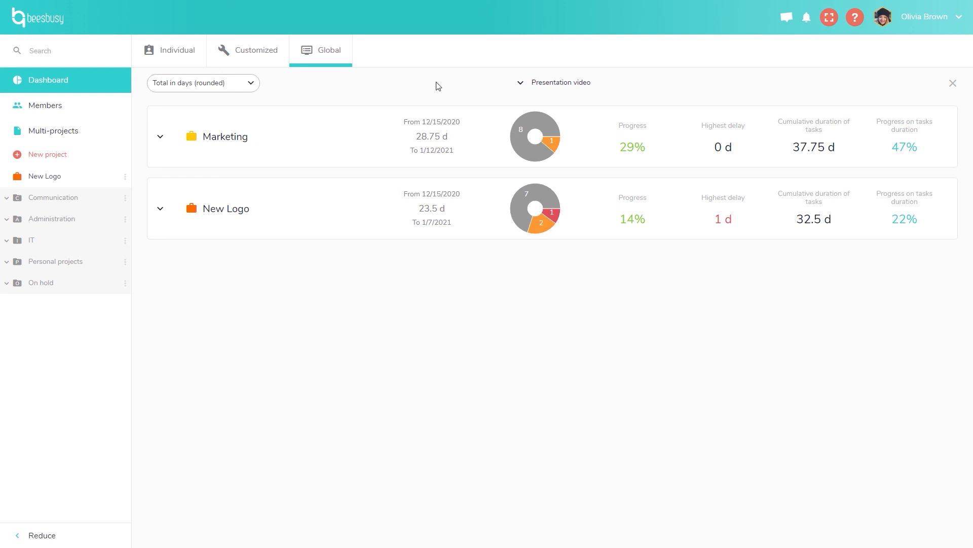
{"action": "left_click", "coordinate": [526, 88]}
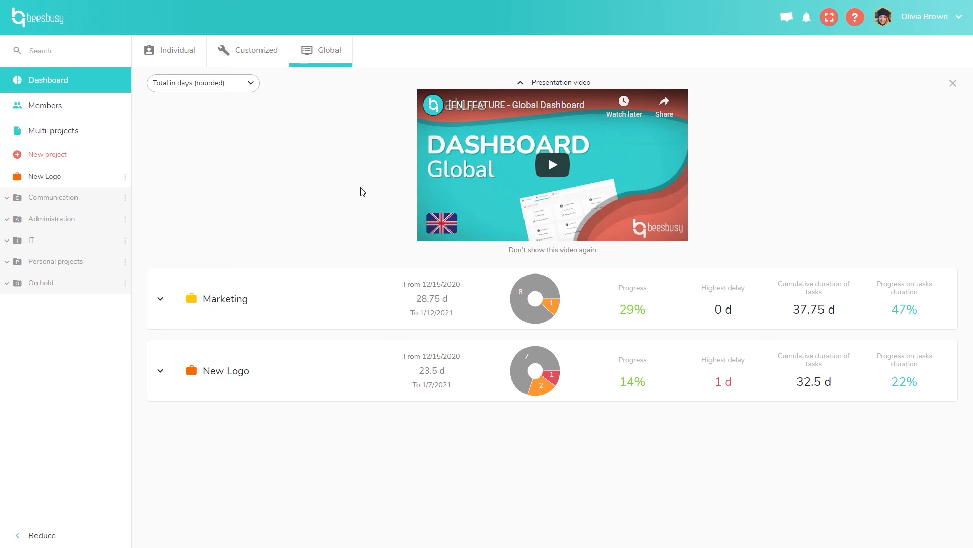
{"action": "left_click", "coordinate": [534, 87]}
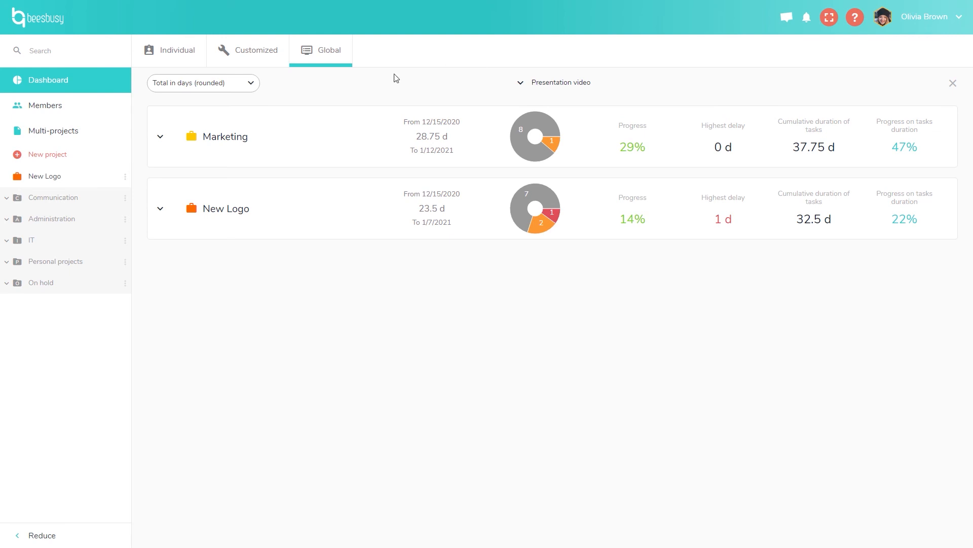
Open the Members list and scroll through the workspace members.
{"action": "left_click", "coordinate": [64, 109]}
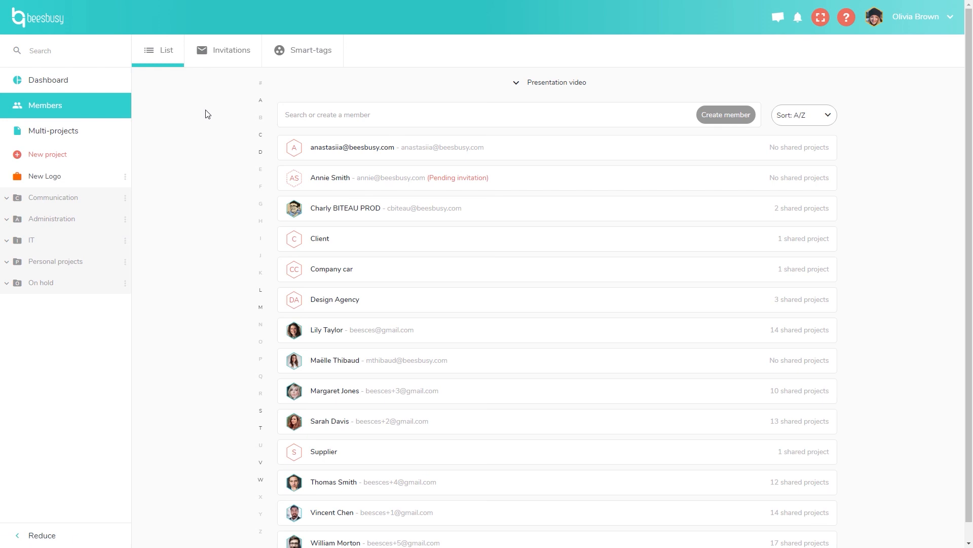
{"action": "scroll", "coordinate": [207, 113], "scroll_direction": "down", "scroll_amount": 1}
{"action": "scroll", "coordinate": [207, 114], "scroll_direction": "up", "scroll_amount": 1}
Open a team member's profile and scroll down to their five badges and calendar.
{"action": "left_click", "coordinate": [300, 333]}
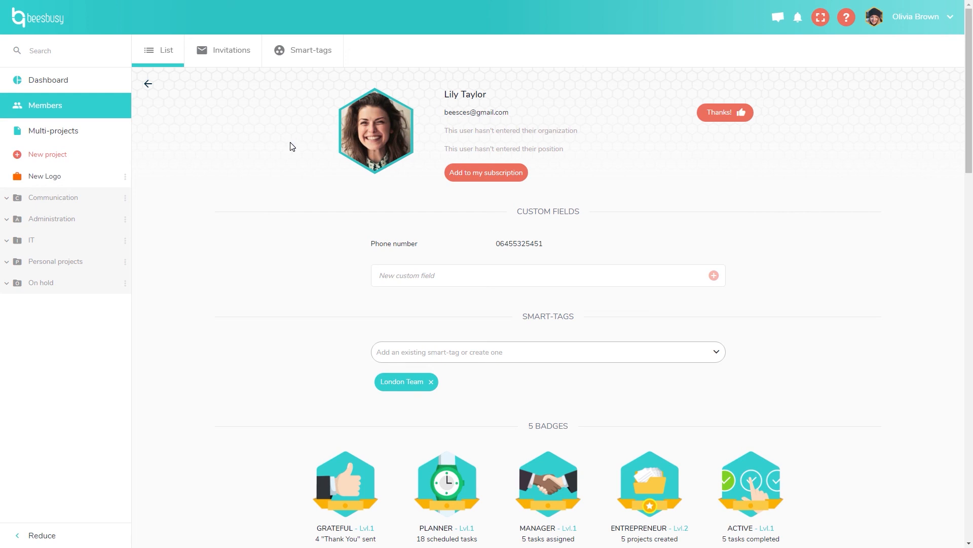
{"action": "mouse_move", "coordinate": [676, 246]}
{"action": "scroll", "coordinate": [808, 239], "scroll_direction": "down", "scroll_amount": 1}
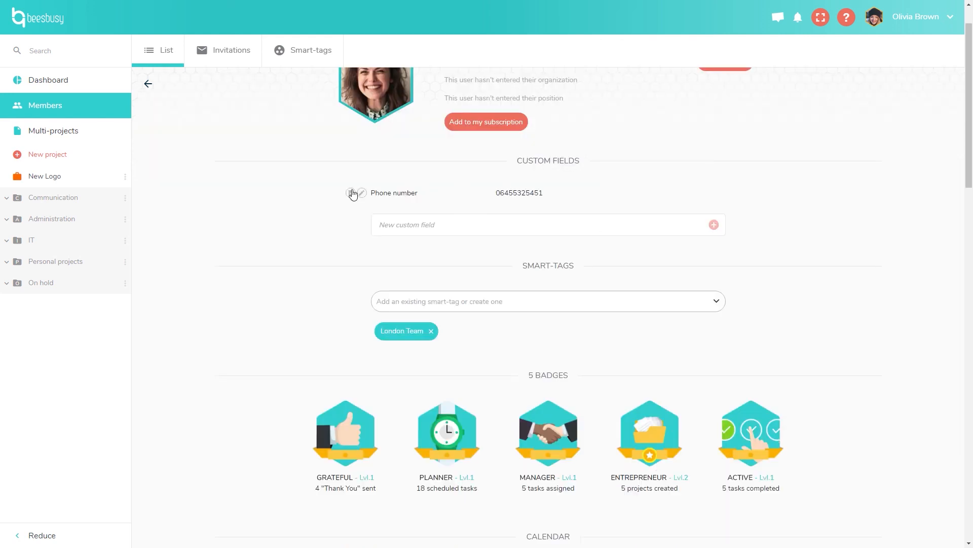
{"action": "mouse_move", "coordinate": [415, 202]}
{"action": "scroll", "coordinate": [334, 302], "scroll_direction": "up", "scroll_amount": 1}
{"action": "scroll", "coordinate": [333, 304], "scroll_direction": "down", "scroll_amount": 4}
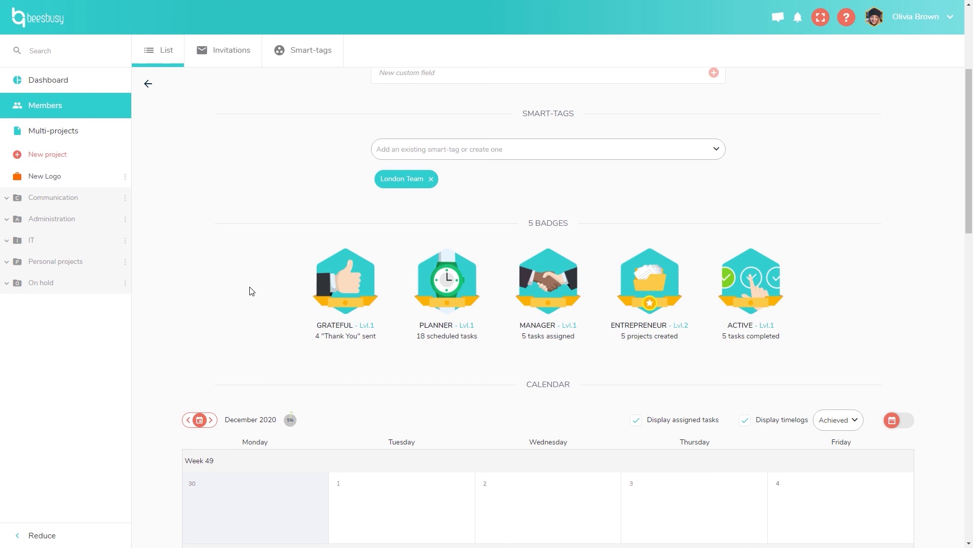
{"action": "scroll", "coordinate": [239, 278], "scroll_direction": "down", "scroll_amount": 6}
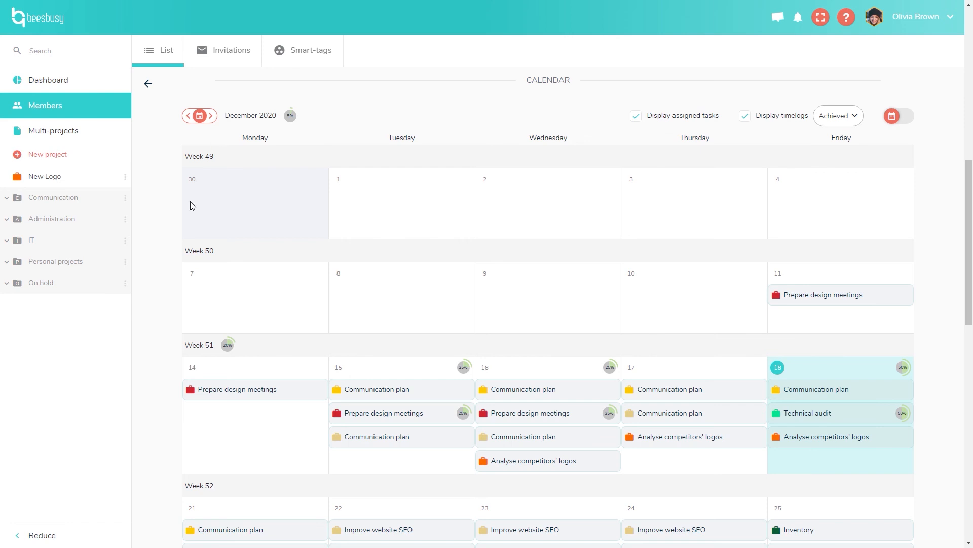
{"action": "scroll", "coordinate": [173, 335], "scroll_direction": "down", "scroll_amount": 2}
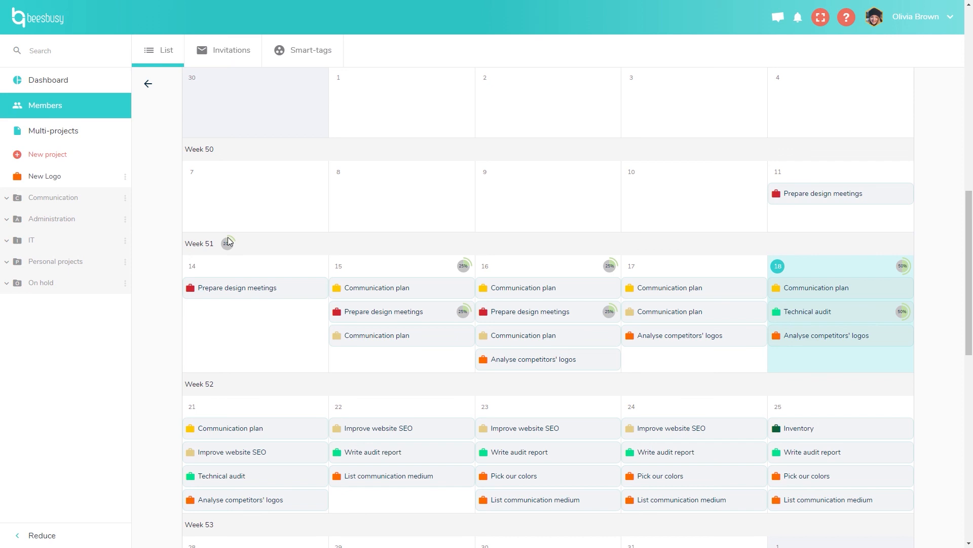
{"action": "mouse_move", "coordinate": [226, 253]}
{"action": "scroll", "coordinate": [930, 327], "scroll_direction": "down", "scroll_amount": 6}
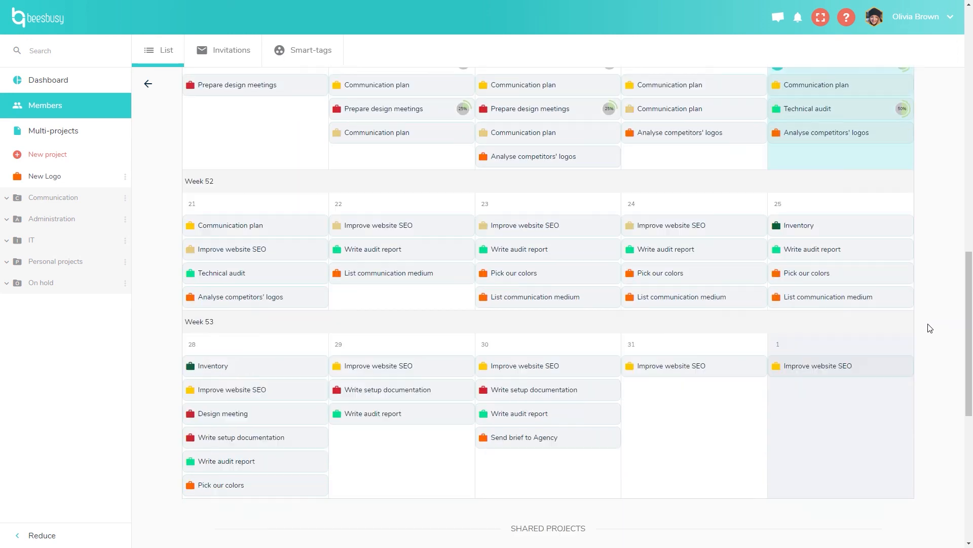
{"action": "scroll", "coordinate": [789, 463], "scroll_direction": "down", "scroll_amount": 4}
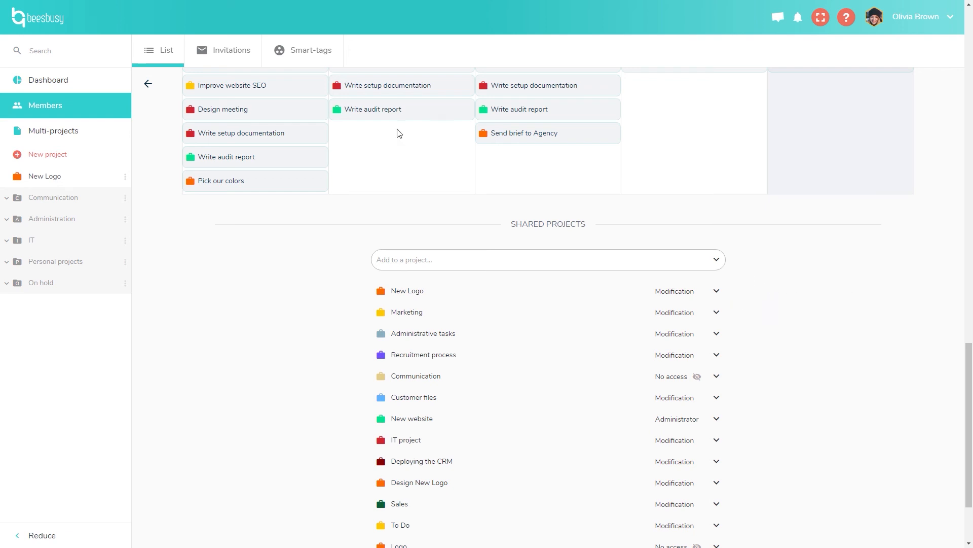
Show the Invitations tab: one sent invitation pending, none received or rejected.
{"action": "left_click", "coordinate": [243, 57]}
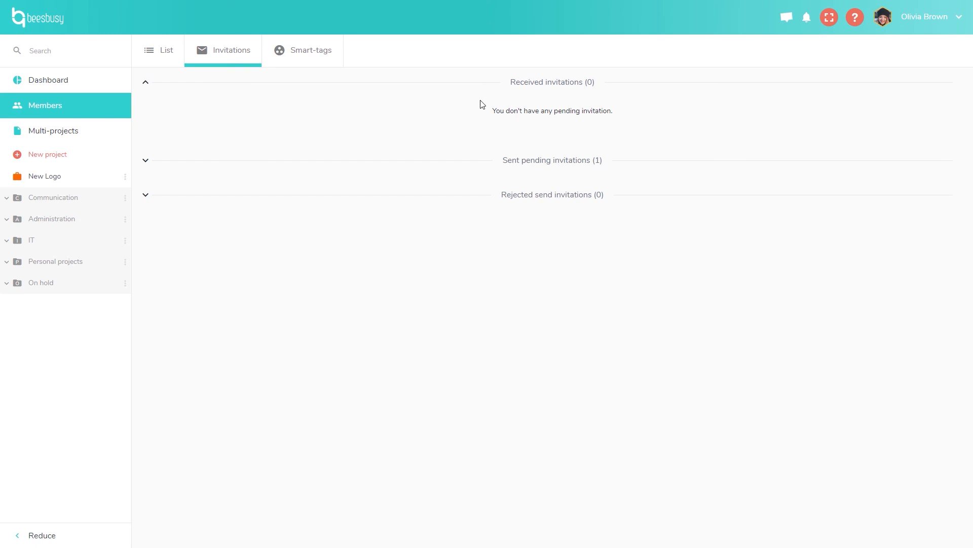
Show the Smart-tags tab listing London Team, Marketing and New York with their members.
{"action": "left_click", "coordinate": [333, 63]}
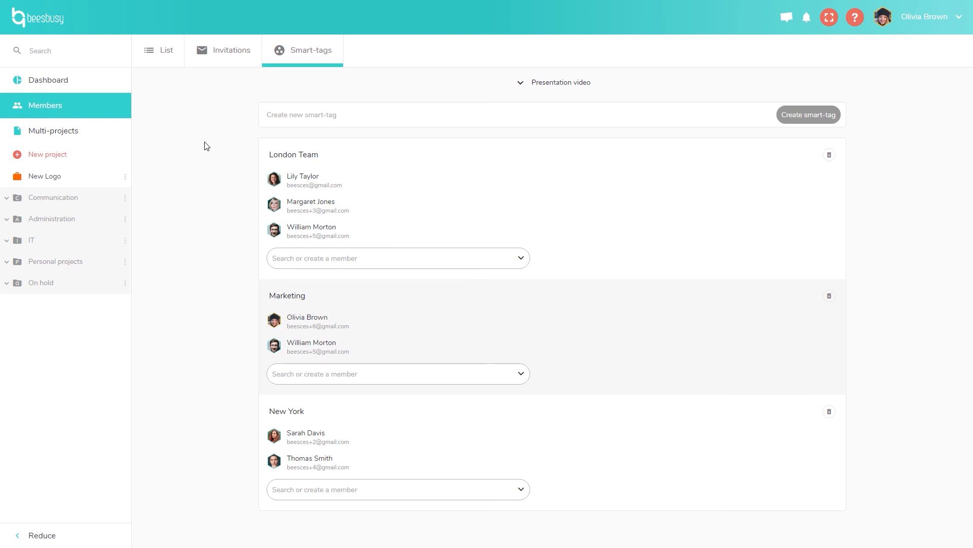
Click into the new smart-tag field, then open the New Logo project board.
{"action": "left_click", "coordinate": [300, 116]}
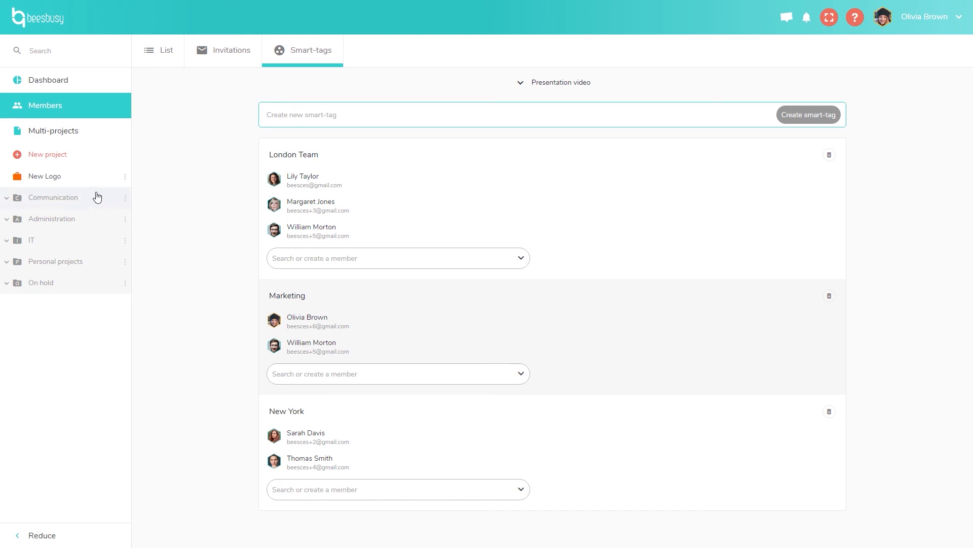
{"action": "left_click", "coordinate": [66, 185]}
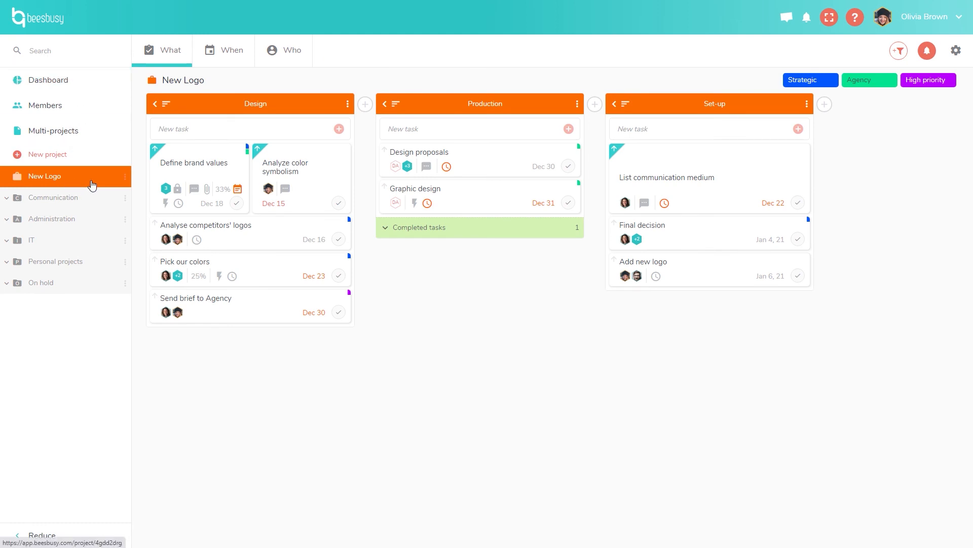
Search for 'demo', then 'task' (6 results), and return to the New Logo board.
{"action": "left_click", "coordinate": [102, 50]}
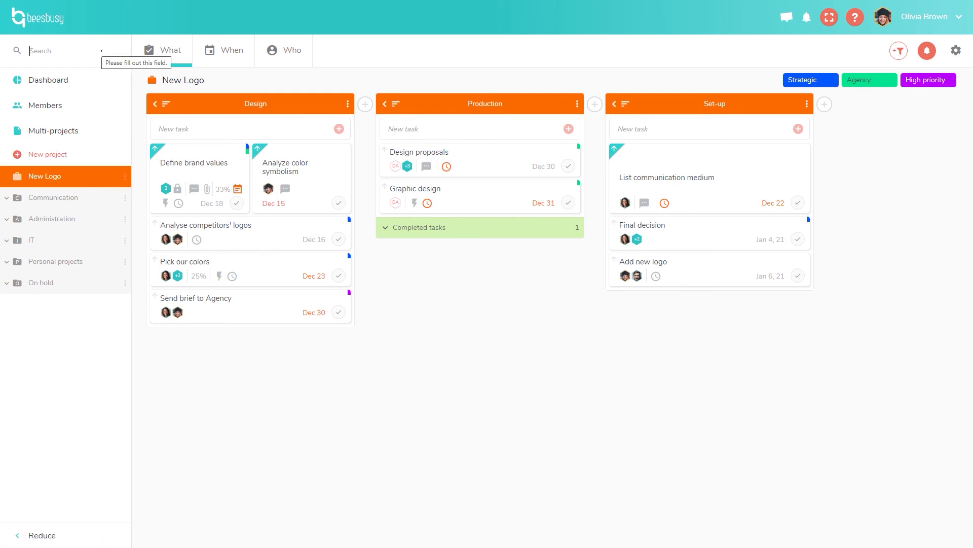
{"action": "type", "text": "demo"}
{"action": "key", "text": "Return"}
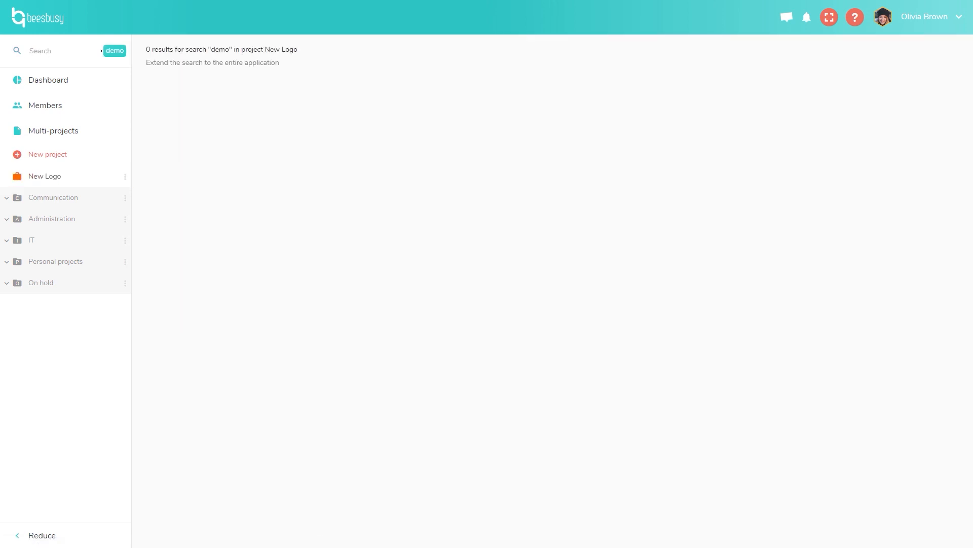
{"action": "key", "text": "BackSpace"}
{"action": "type", "text": "task"}
{"action": "key", "text": "Return"}
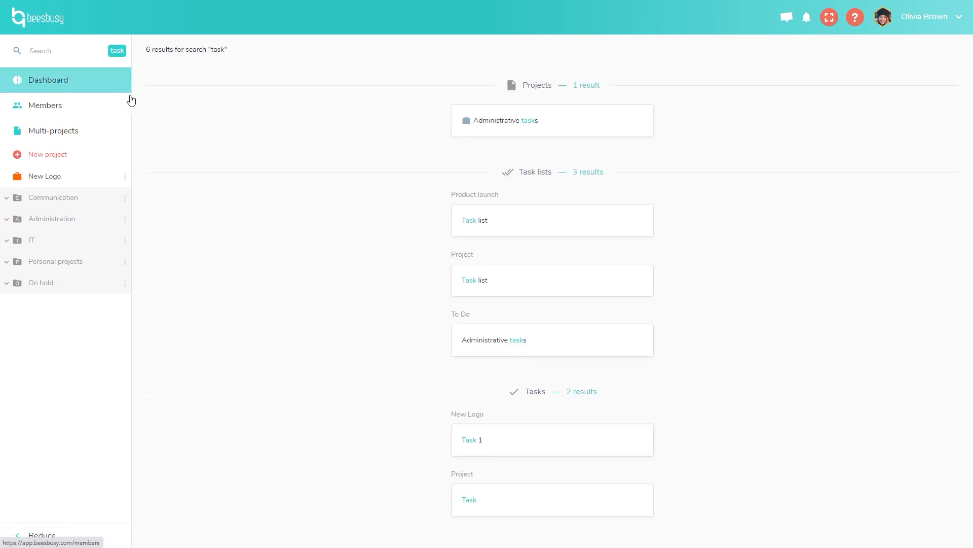
{"action": "left_click", "coordinate": [44, 178]}
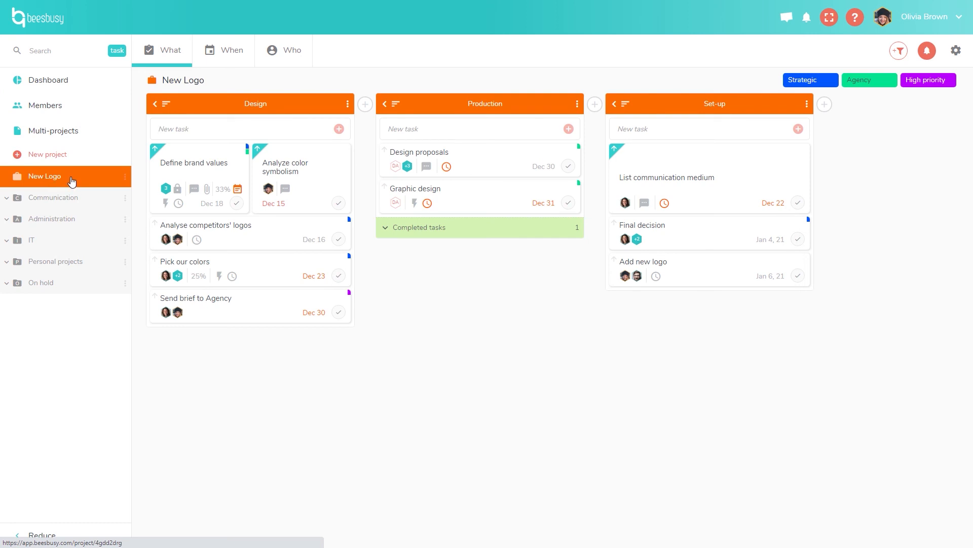
Search for 'task' and extend the results to the entire application.
{"action": "left_click", "coordinate": [84, 52]}
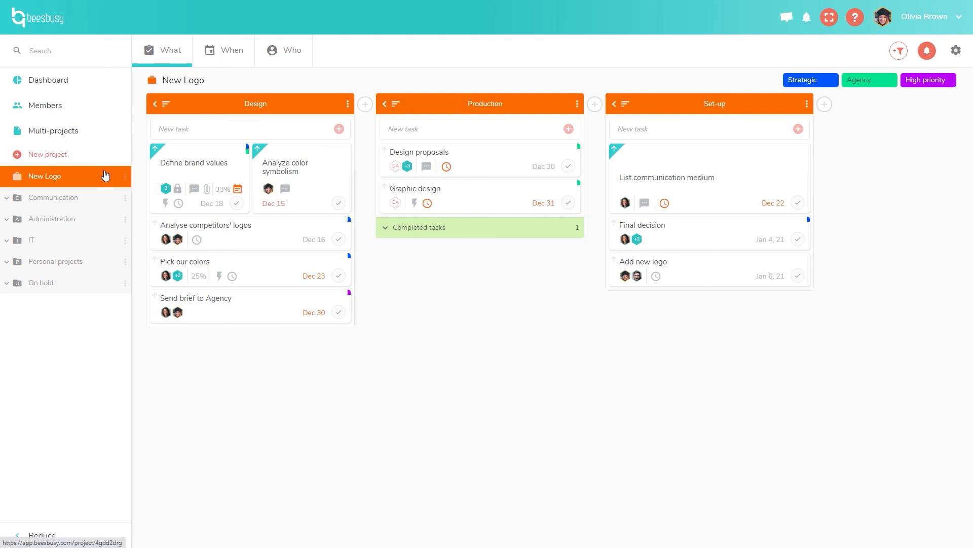
{"action": "type", "text": "task"}
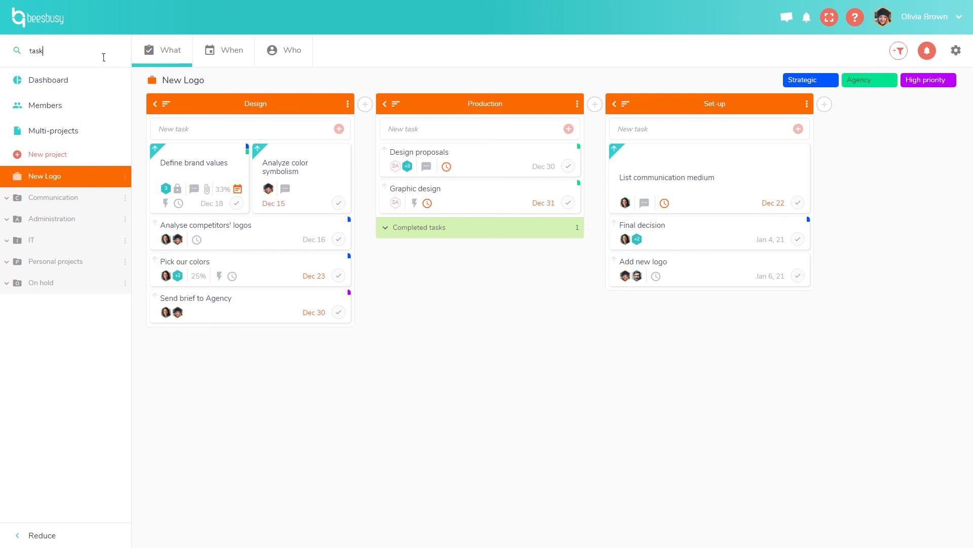
{"action": "key", "text": "Return"}
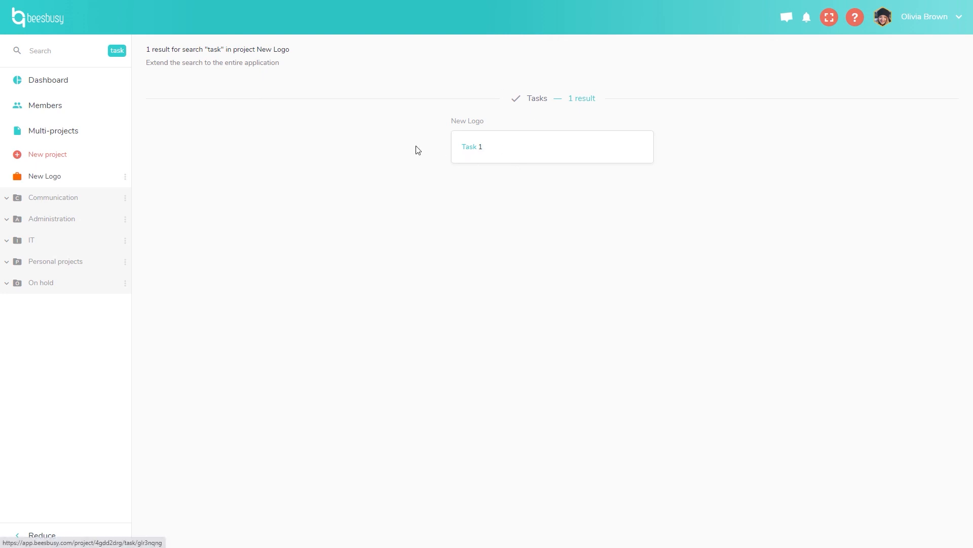
{"action": "left_click", "coordinate": [176, 63]}
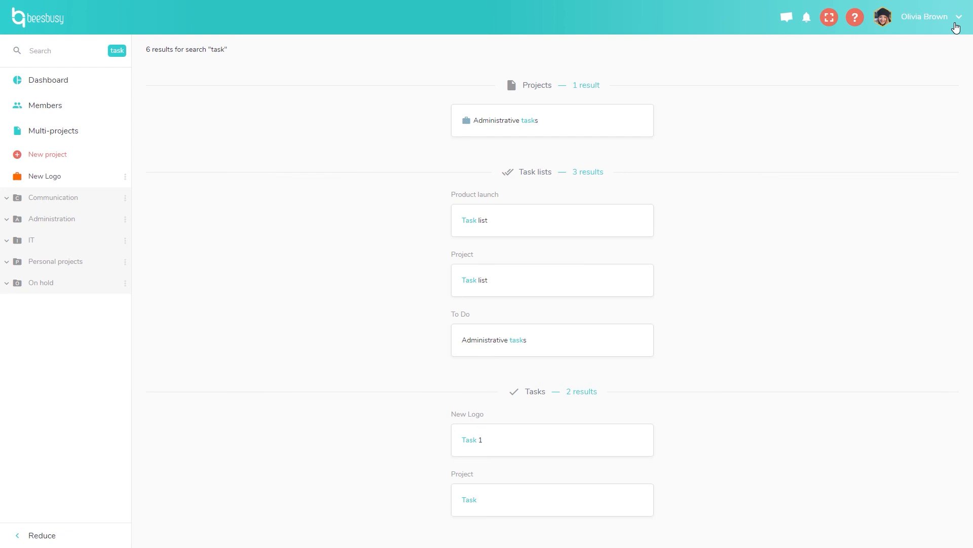
{"action": "left_click", "coordinate": [955, 24]}
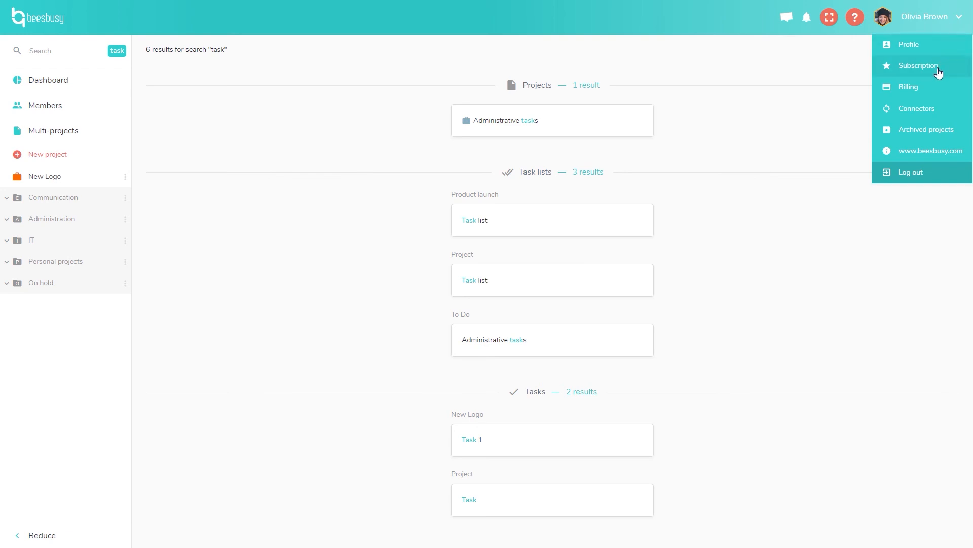
{"action": "left_click", "coordinate": [922, 47]}
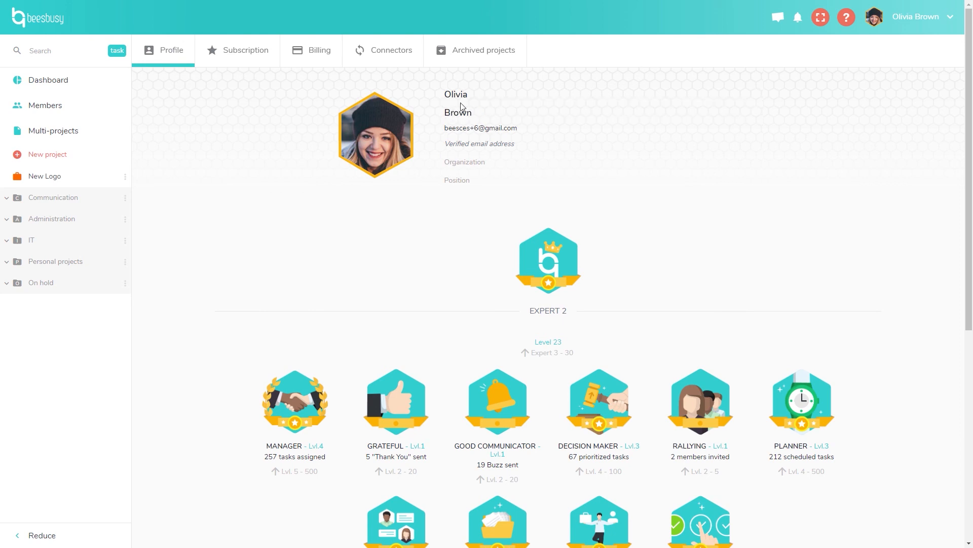
{"action": "mouse_move", "coordinate": [384, 142]}
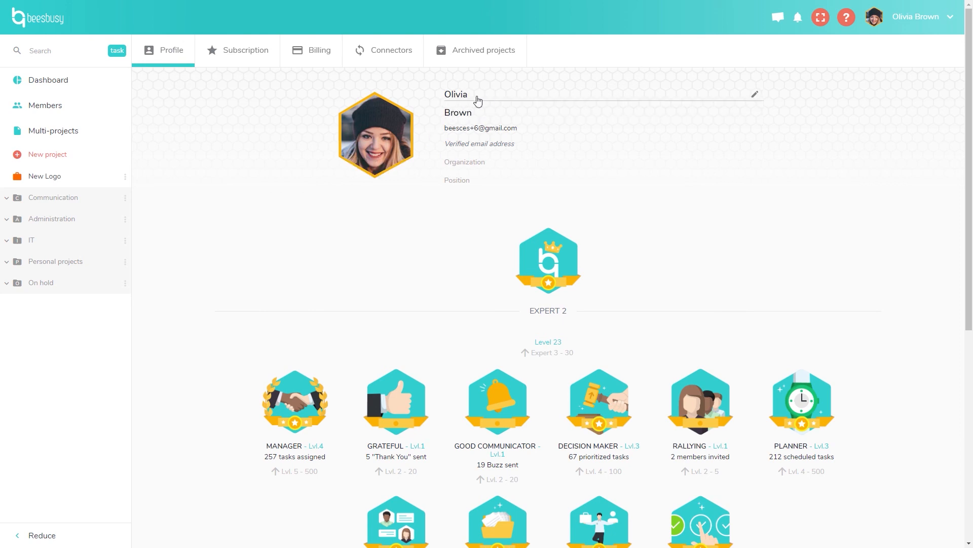
{"action": "scroll", "coordinate": [360, 235], "scroll_direction": "down", "scroll_amount": 2}
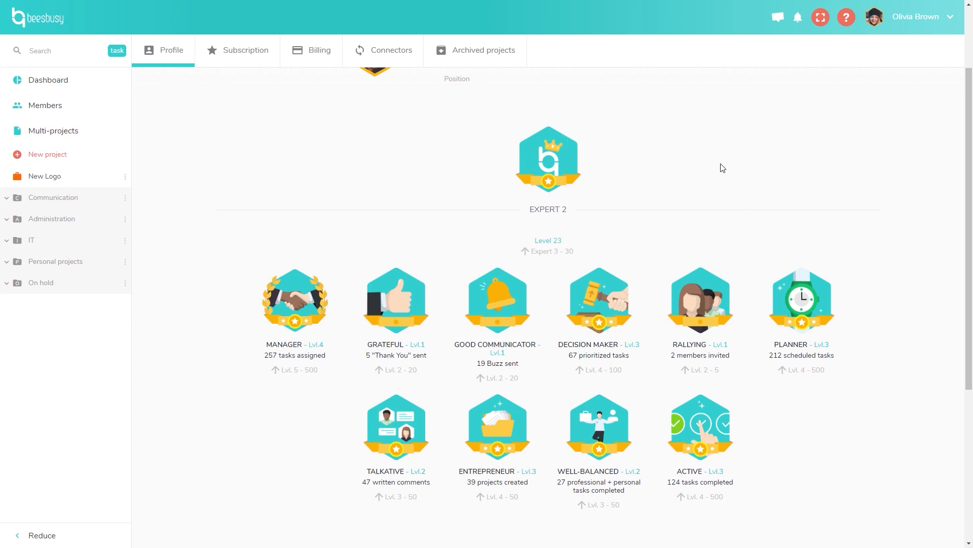
{"action": "scroll", "coordinate": [750, 177], "scroll_direction": "down", "scroll_amount": 2}
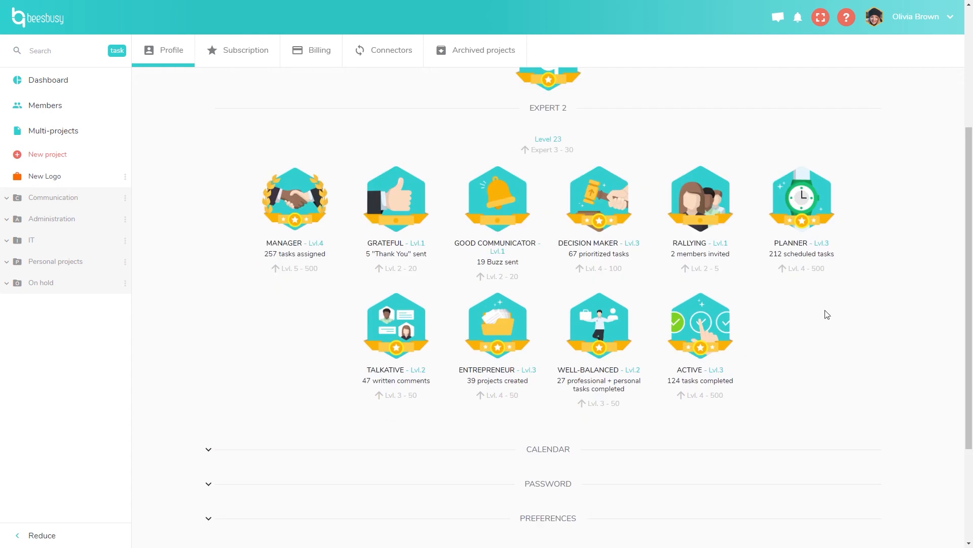
{"action": "scroll", "coordinate": [829, 322], "scroll_direction": "down", "scroll_amount": 3}
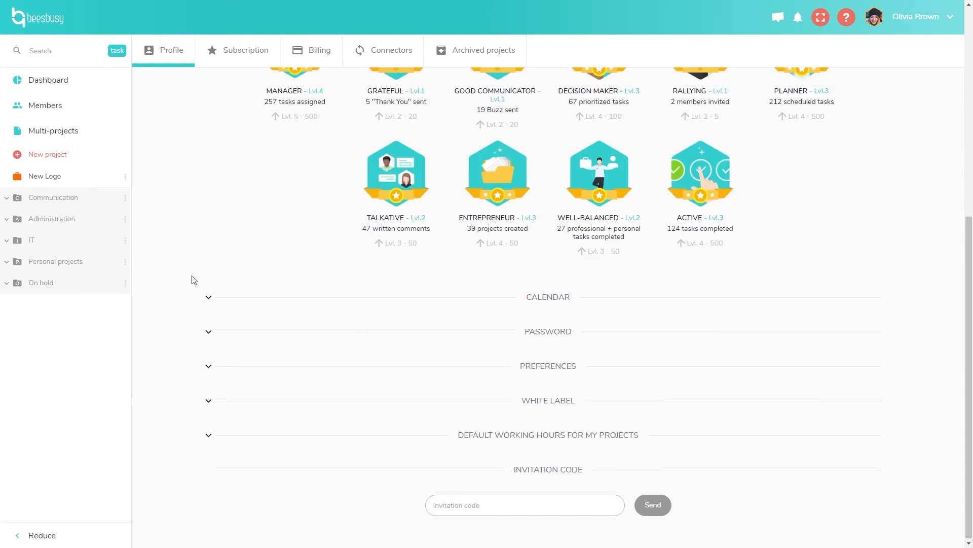
Expand the Calendar section and scroll through December 2020, weeks 49 to 53.
{"action": "left_click", "coordinate": [212, 308]}
{"action": "scroll", "coordinate": [159, 296], "scroll_direction": "down", "scroll_amount": 1}
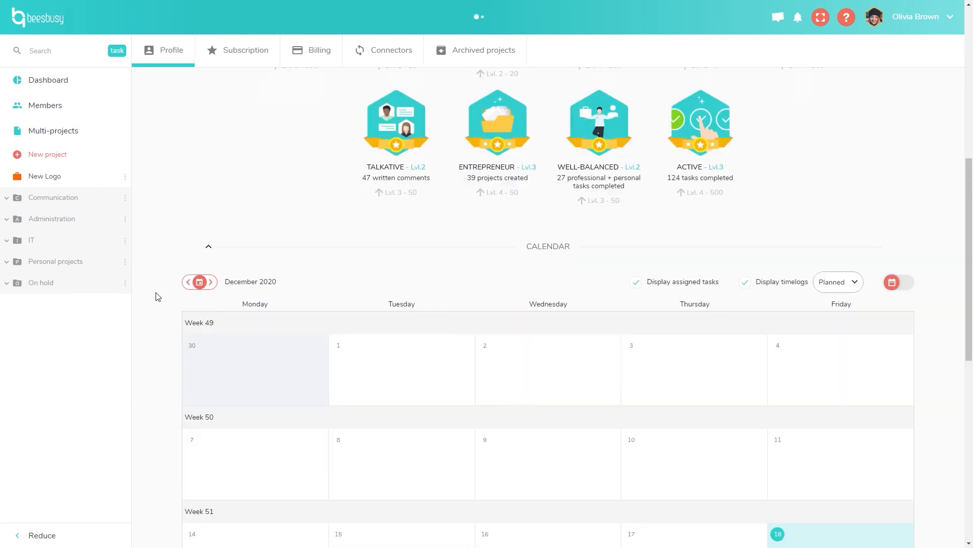
{"action": "scroll", "coordinate": [159, 297], "scroll_direction": "down", "scroll_amount": 5}
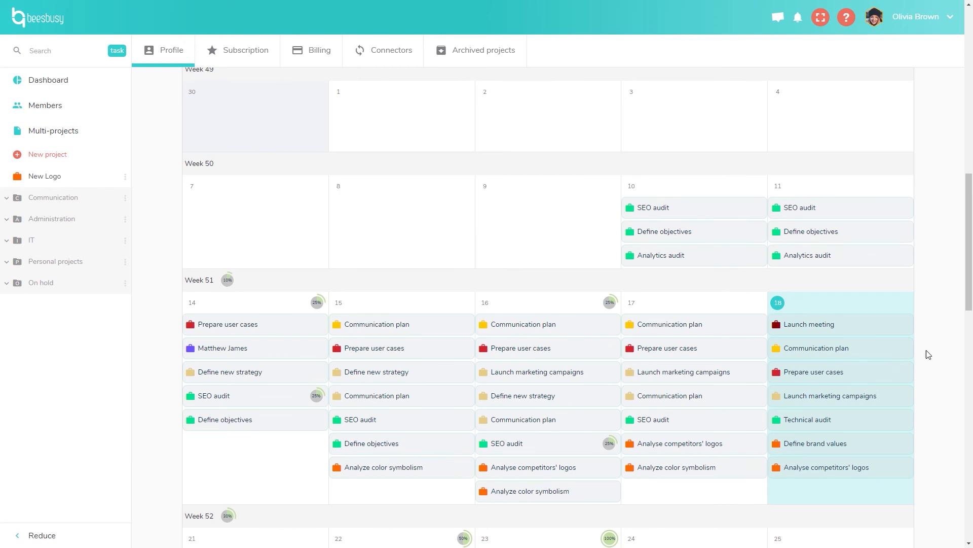
{"action": "scroll", "coordinate": [929, 352], "scroll_direction": "down", "scroll_amount": 4}
{"action": "scroll", "coordinate": [932, 353], "scroll_direction": "down", "scroll_amount": 3}
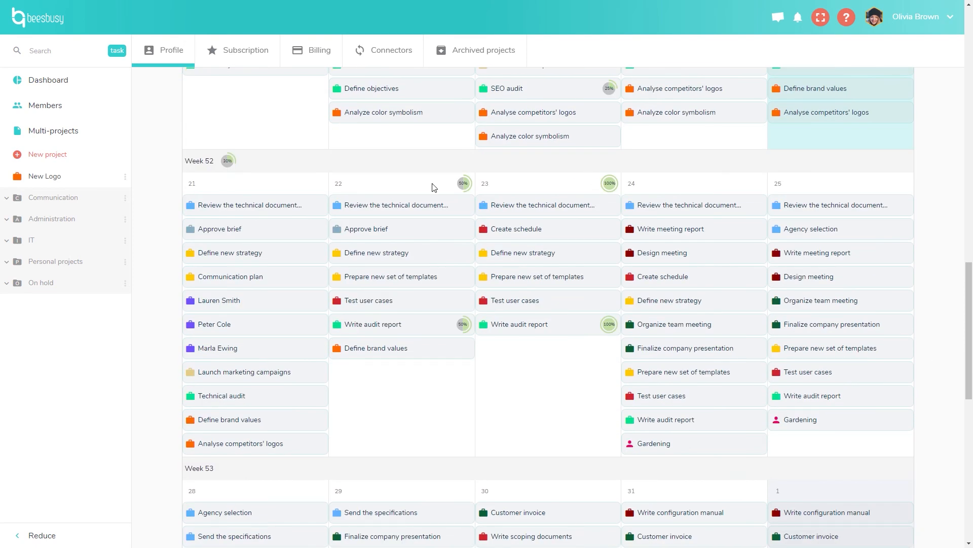
{"action": "scroll", "coordinate": [166, 227], "scroll_direction": "up", "scroll_amount": 3}
{"action": "scroll", "coordinate": [167, 227], "scroll_direction": "down", "scroll_amount": 3}
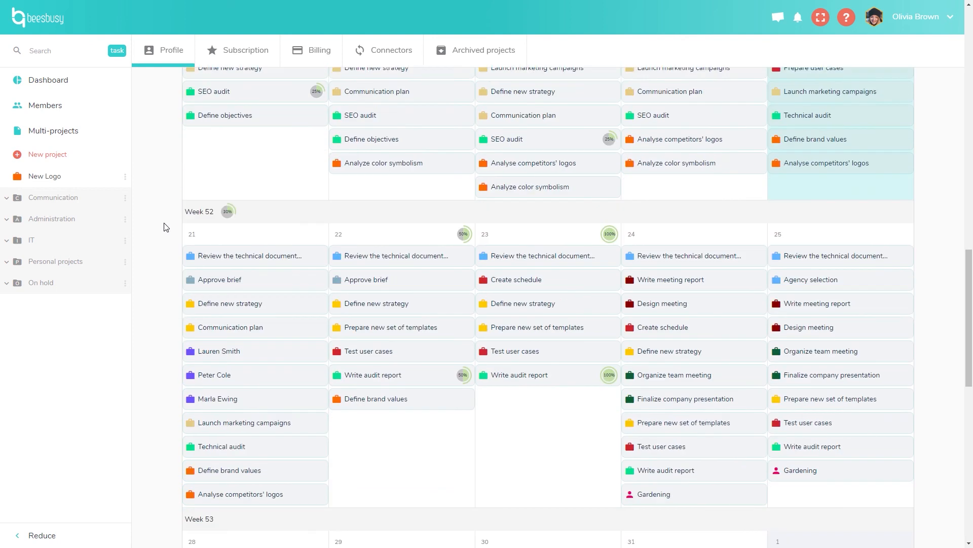
{"action": "scroll", "coordinate": [167, 228], "scroll_direction": "down", "scroll_amount": 11}
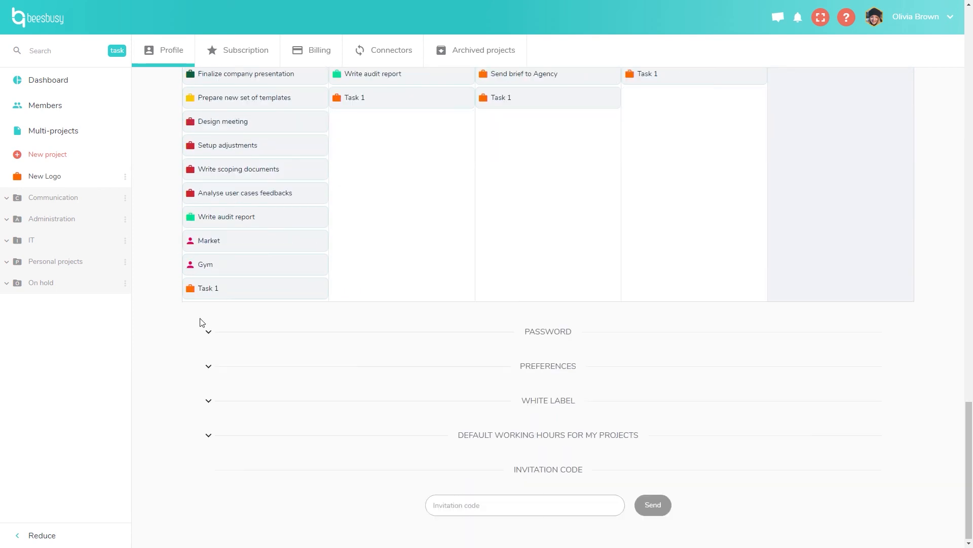
Expand the Password and Preferences sections to reveal password fields, language and email options.
{"action": "left_click", "coordinate": [209, 332]}
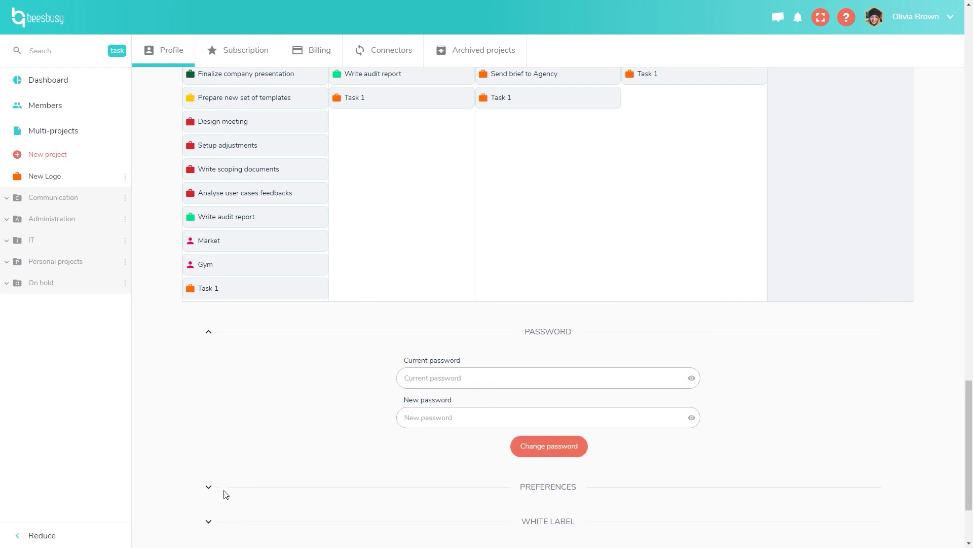
{"action": "left_click", "coordinate": [208, 487]}
{"action": "scroll", "coordinate": [191, 433], "scroll_direction": "down", "scroll_amount": 3}
{"action": "scroll", "coordinate": [193, 431], "scroll_direction": "down", "scroll_amount": 2}
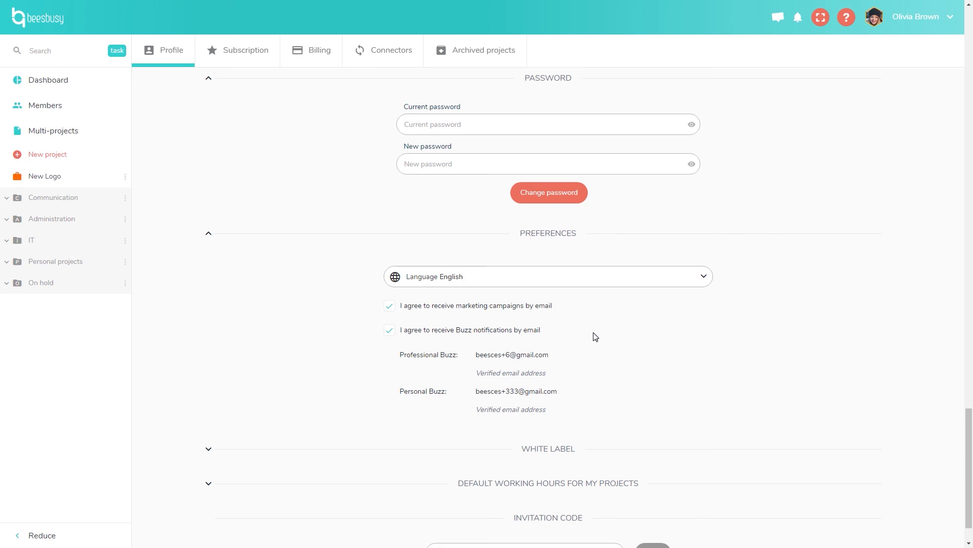
{"action": "scroll", "coordinate": [596, 337], "scroll_direction": "down", "scroll_amount": 1}
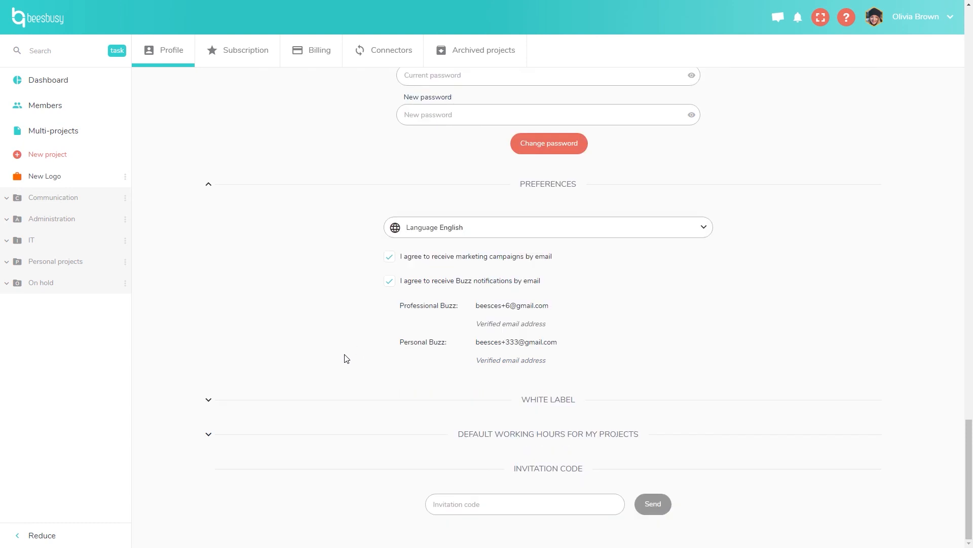
Expand White Label and upload 'Your logo-white.png' from the Logo folder as the logo.
{"action": "left_click", "coordinate": [210, 400]}
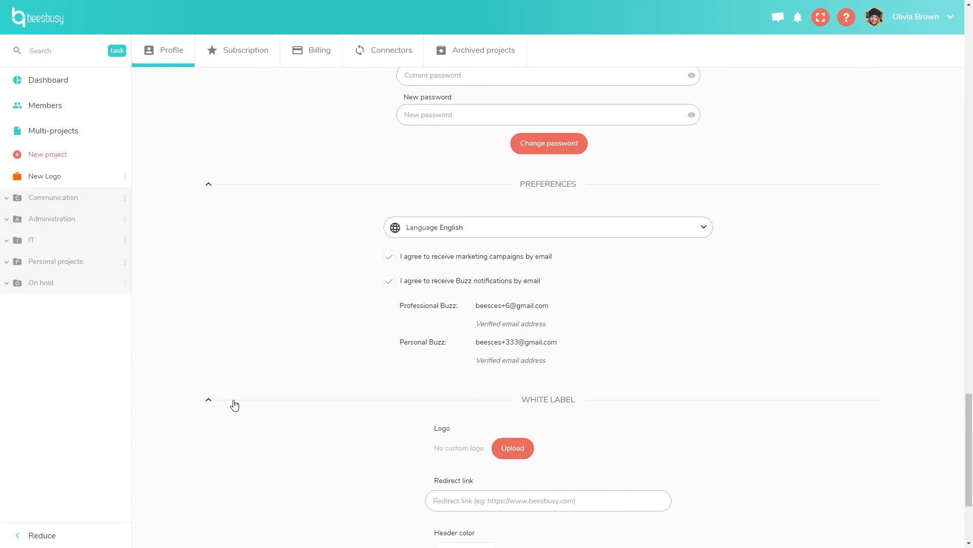
{"action": "scroll", "coordinate": [971, 395], "scroll_direction": "down", "scroll_amount": 3}
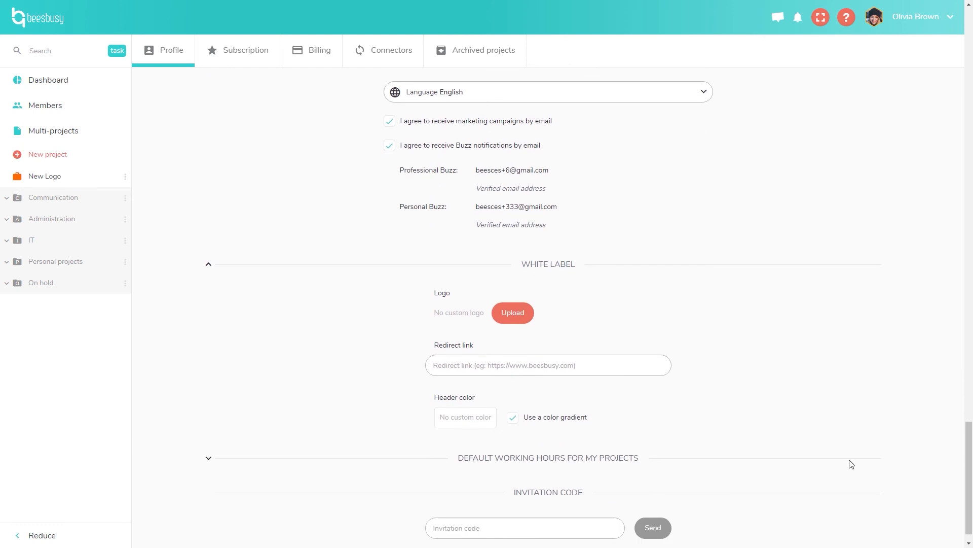
{"action": "left_click", "coordinate": [517, 316]}
{"action": "left_click", "coordinate": [470, 315]}
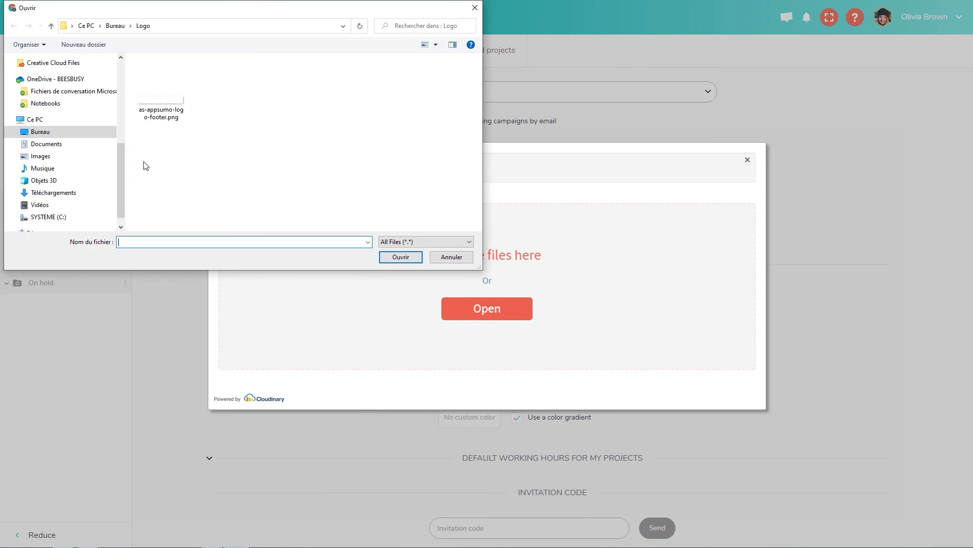
{"action": "left_click_drag", "start_coordinate": [121, 176], "coordinate": [111, 83]}
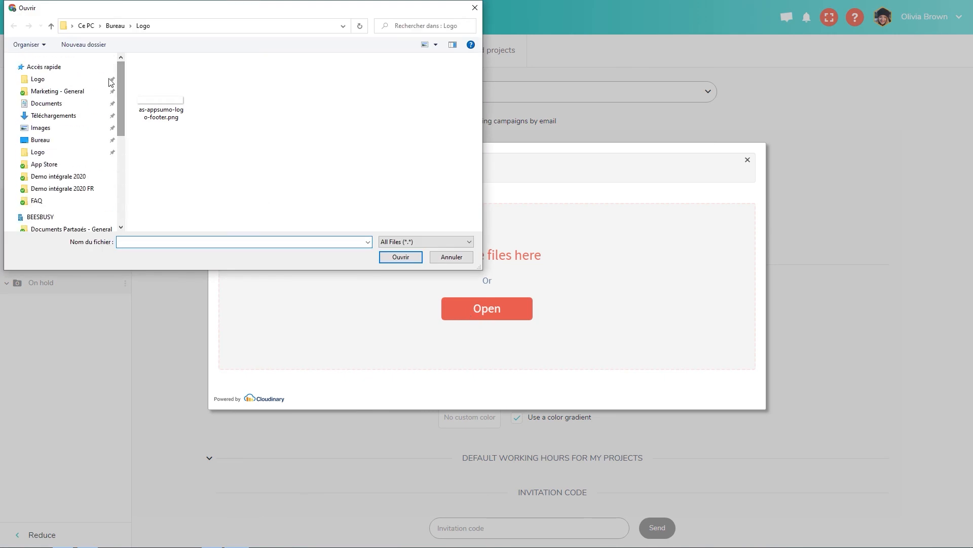
{"action": "left_click", "coordinate": [61, 81]}
{"action": "left_click", "coordinate": [391, 94]}
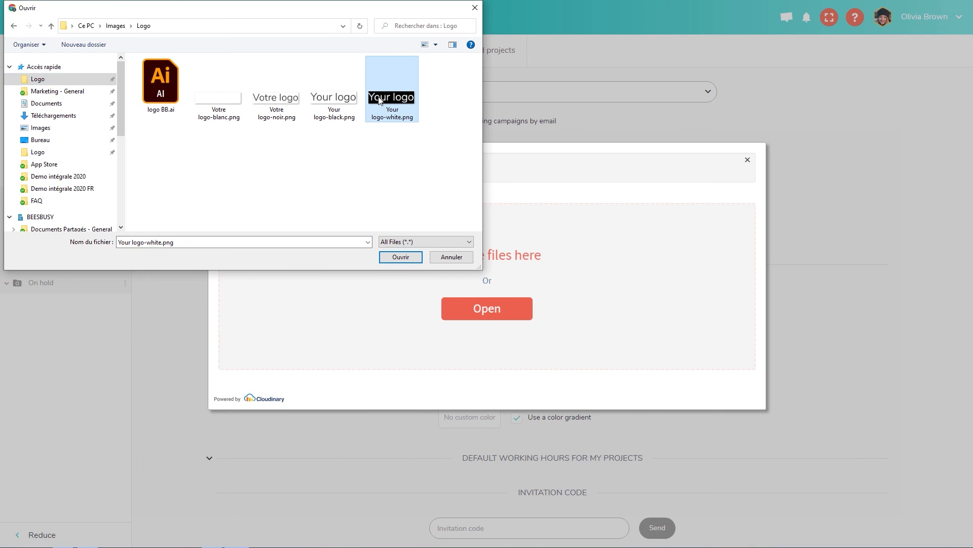
{"action": "left_click", "coordinate": [400, 256]}
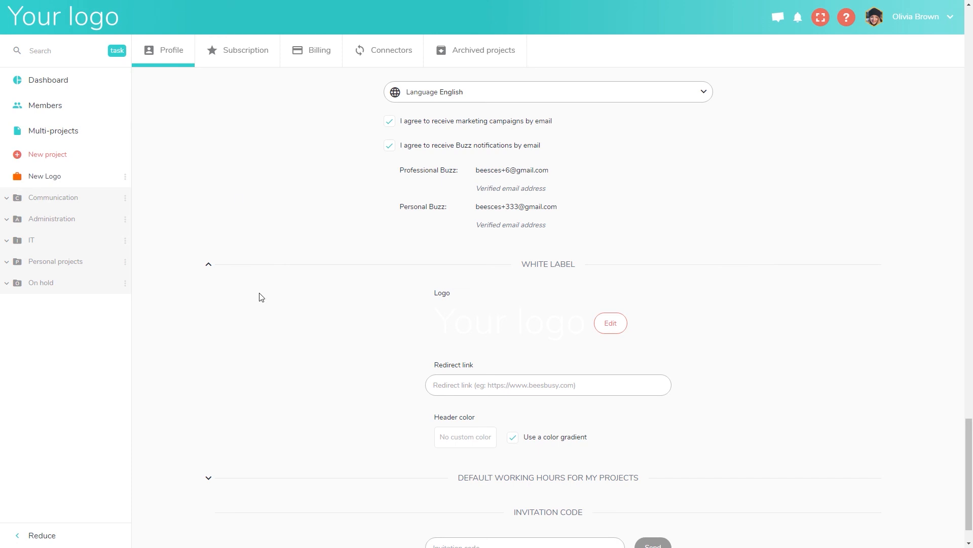
Set the header colour to a bright blue.
{"action": "left_click", "coordinate": [500, 389]}
{"action": "left_click", "coordinate": [464, 436]}
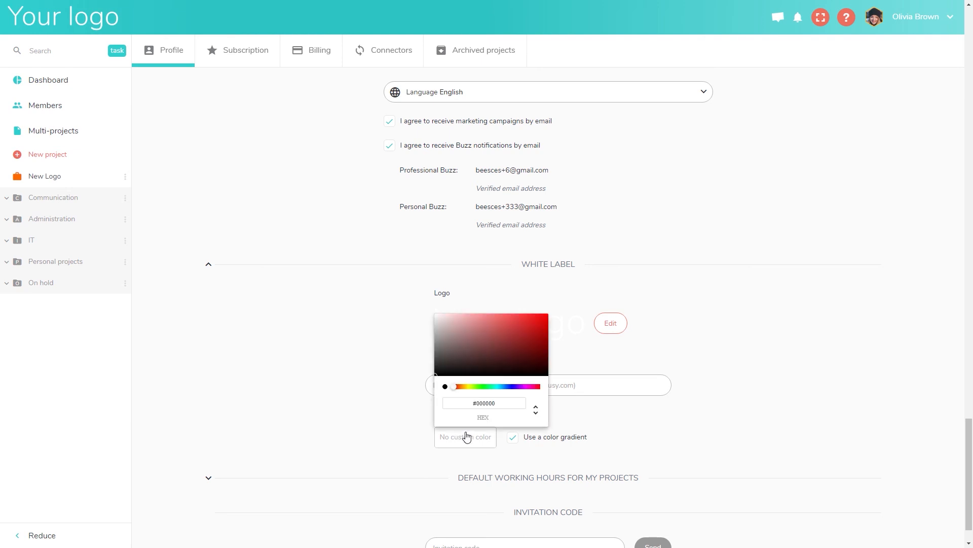
{"action": "left_click", "coordinate": [508, 387]}
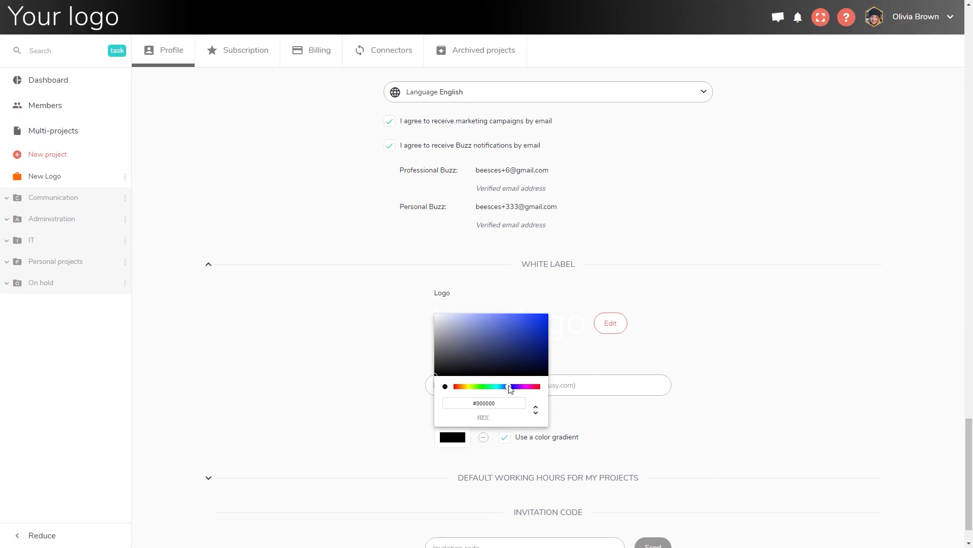
{"action": "left_click", "coordinate": [516, 334]}
{"action": "left_click", "coordinate": [515, 325]}
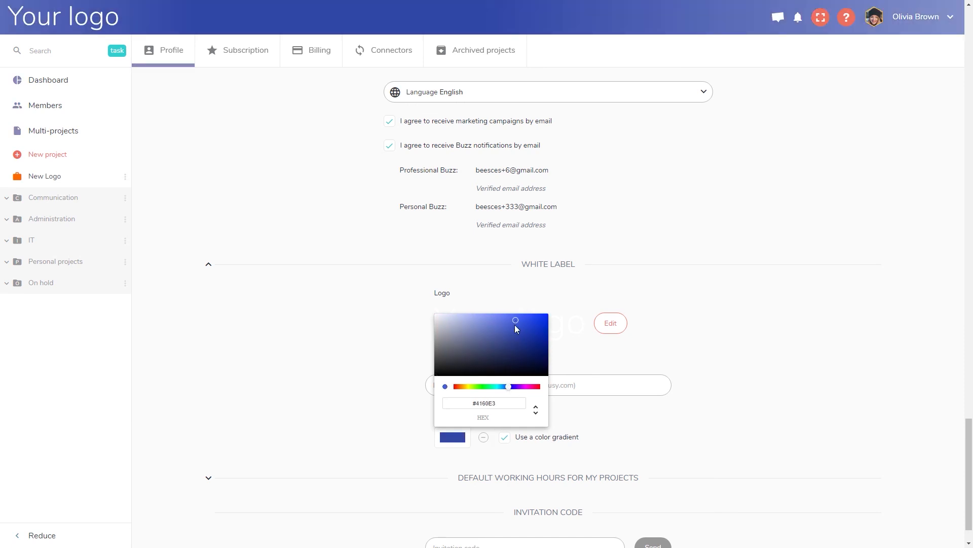
{"action": "left_click", "coordinate": [357, 416]}
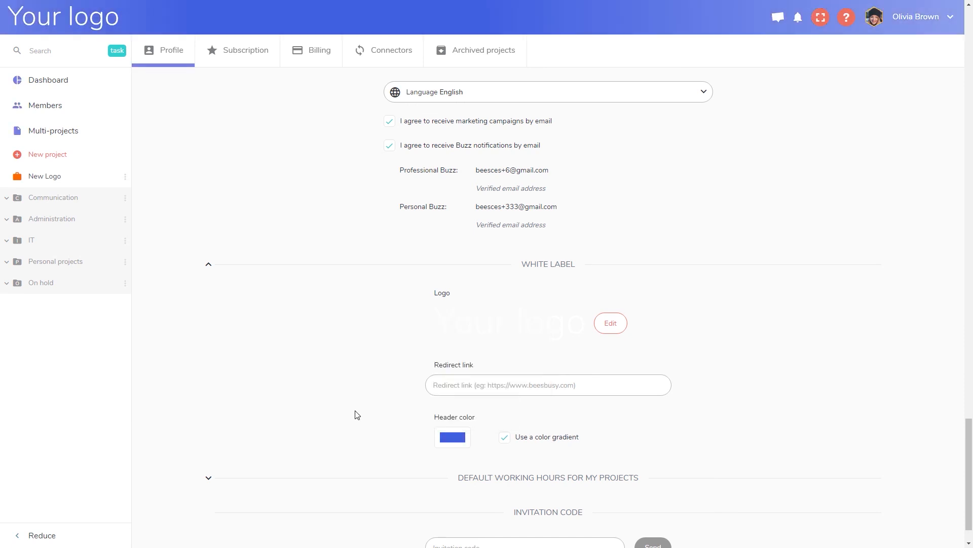
Remove the custom header colour and the custom logo, restoring the defaults.
{"action": "mouse_move", "coordinate": [522, 439]}
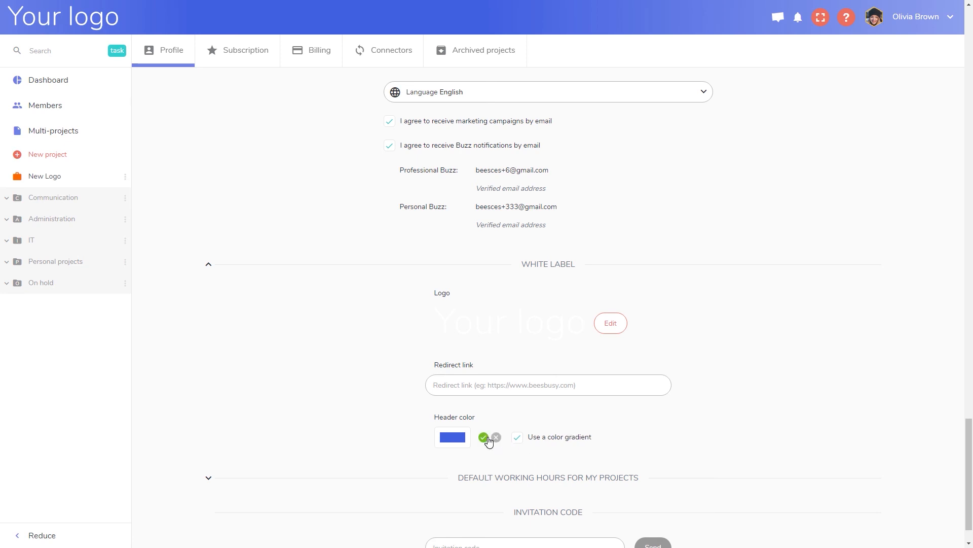
{"action": "left_click", "coordinate": [484, 438]}
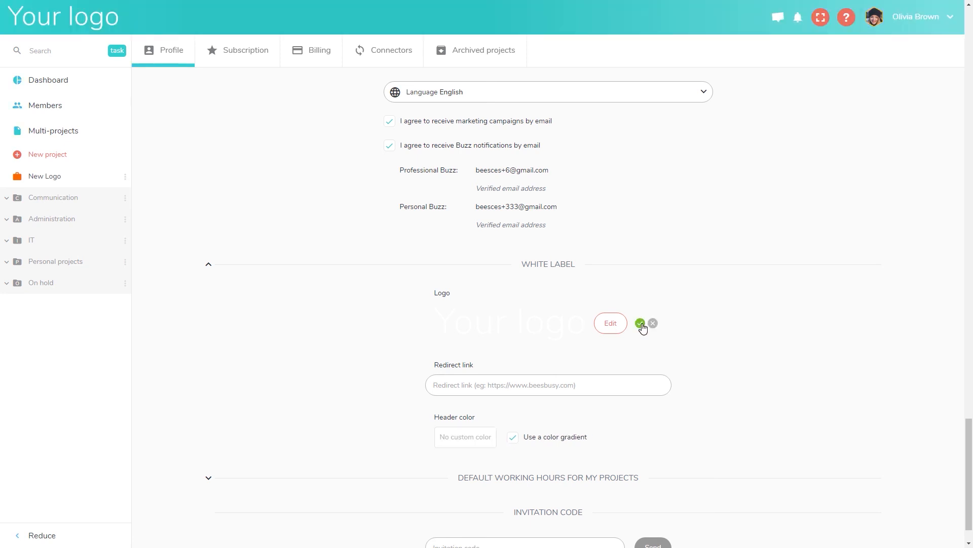
{"action": "left_click", "coordinate": [642, 325]}
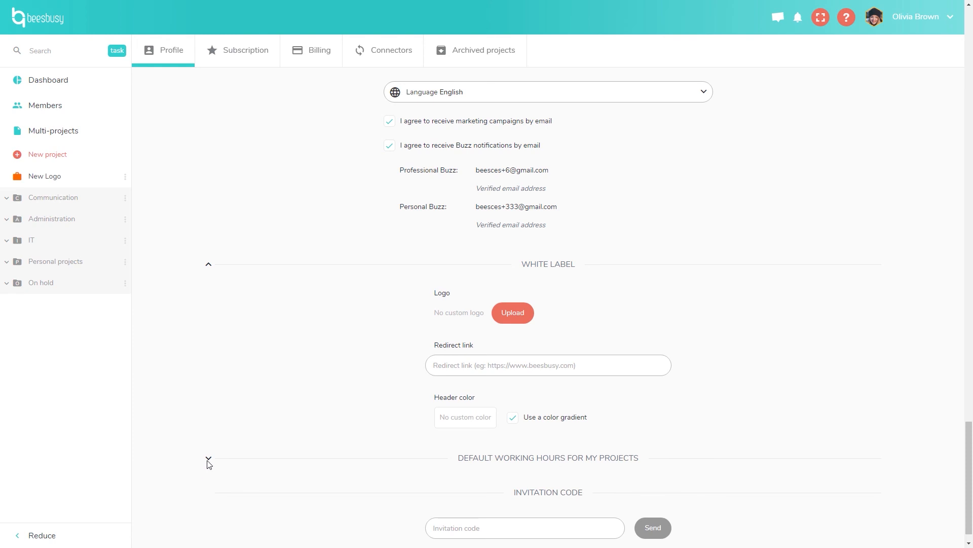
Expand Default Working Hours to show the Monday–Friday blocks from 9 AM.
{"action": "left_click", "coordinate": [222, 457]}
{"action": "left_click_drag", "start_coordinate": [971, 399], "coordinate": [971, 454]}
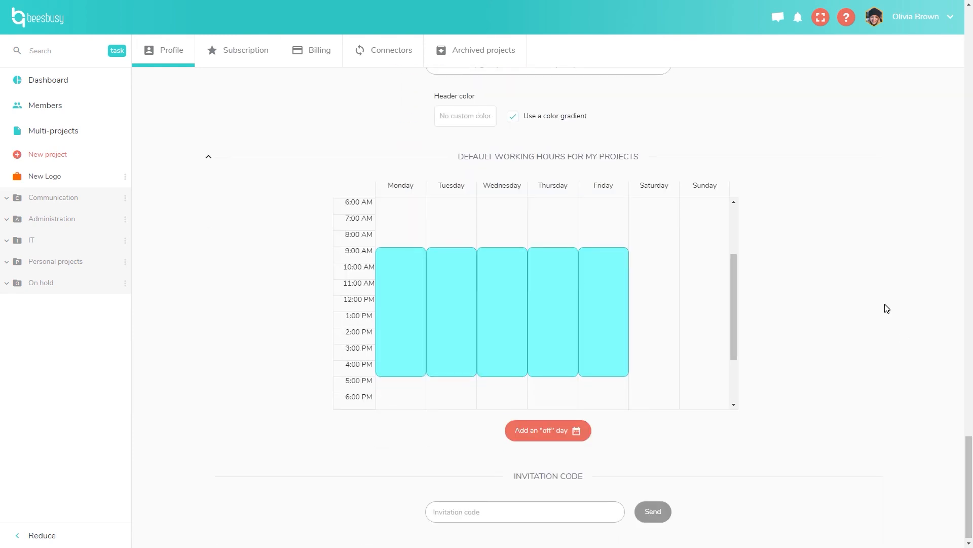